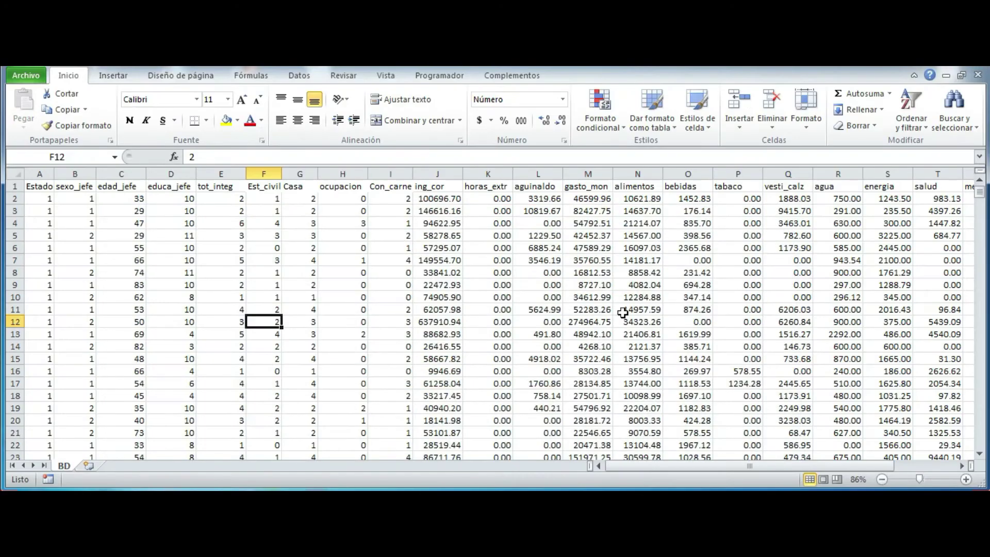
{"action": "left_click", "coordinate": [634, 310]}
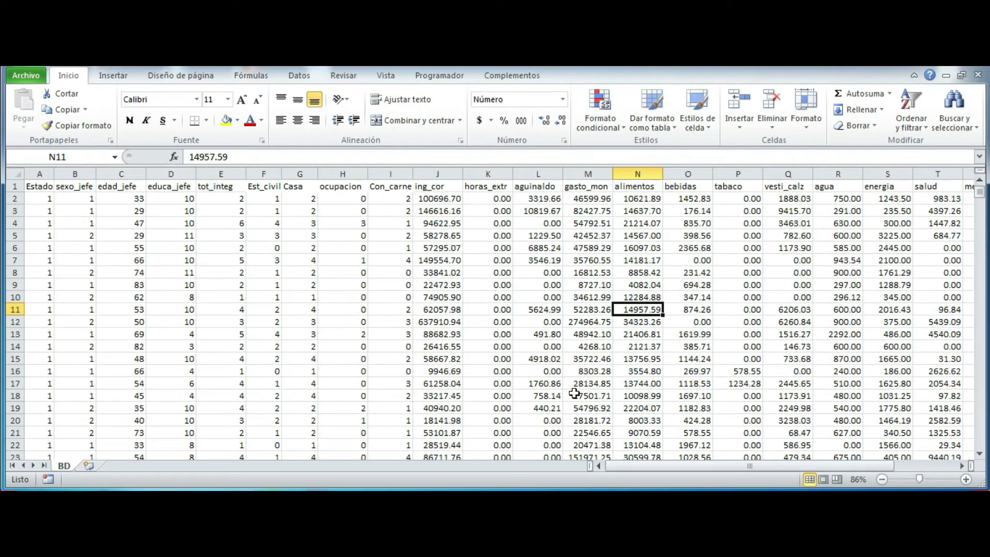
{"action": "mouse_move", "coordinate": [981, 201]}
{"action": "left_mouse_down"}
{"action": "mouse_move", "coordinate": [978, 459]}
{"action": "mouse_move", "coordinate": [978, 189]}
{"action": "left_mouse_up"}
{"action": "left_click", "coordinate": [565, 299]}
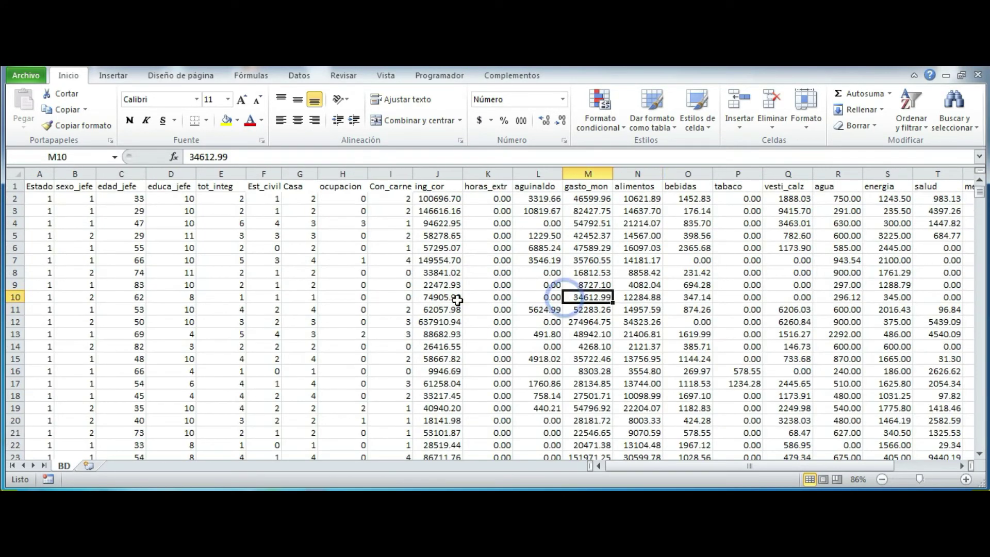
{"action": "left_click", "coordinate": [298, 292]}
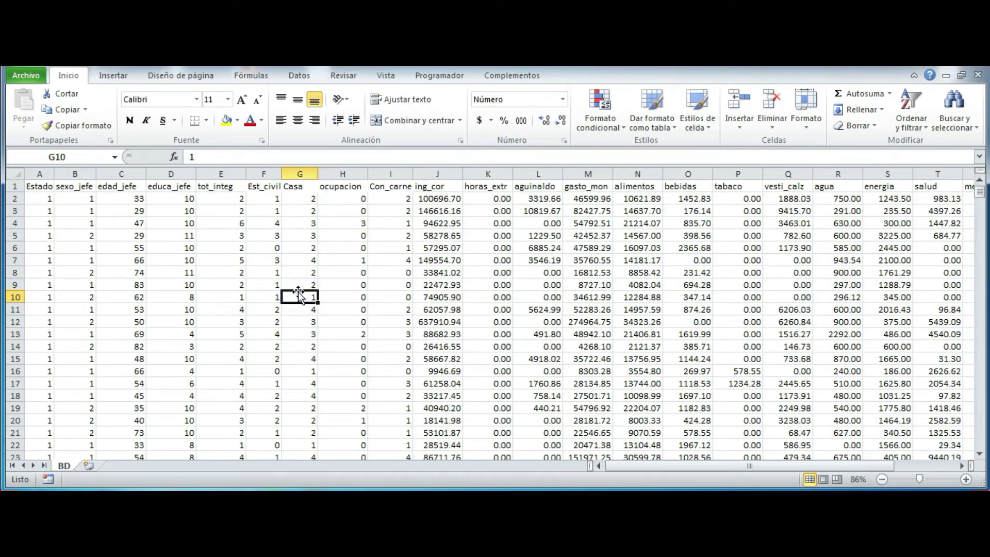
{"action": "left_click", "coordinate": [124, 245]}
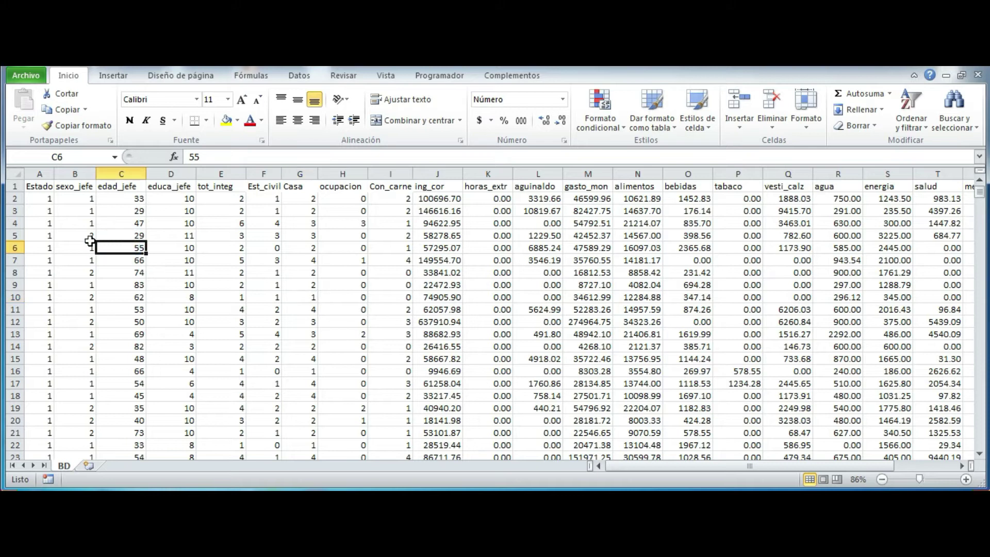
- Create a pivot table on a new worksheet from the data range BD!$A$1:$W$66679, checking that the range covers all the data
{"action": "left_click", "coordinate": [87, 235]}
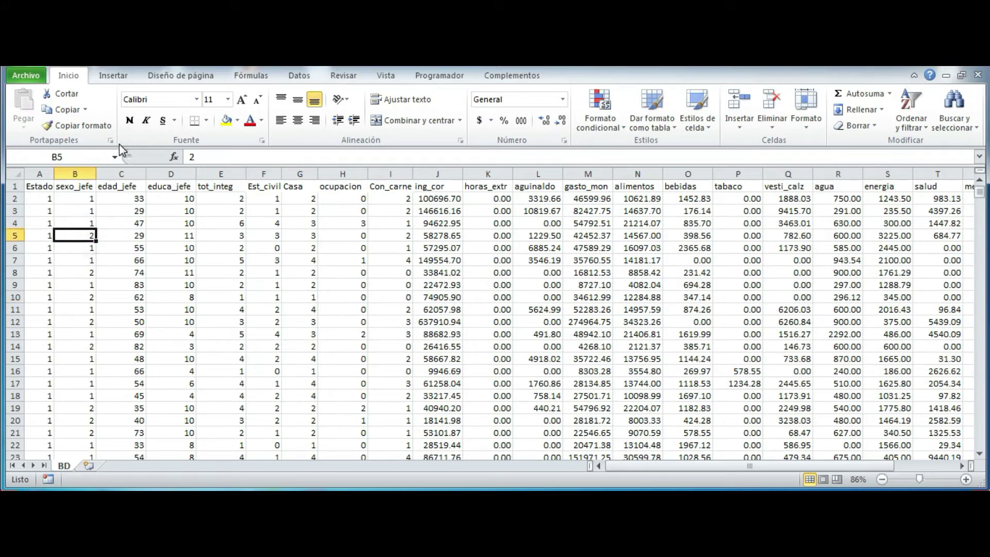
{"action": "left_click", "coordinate": [110, 78]}
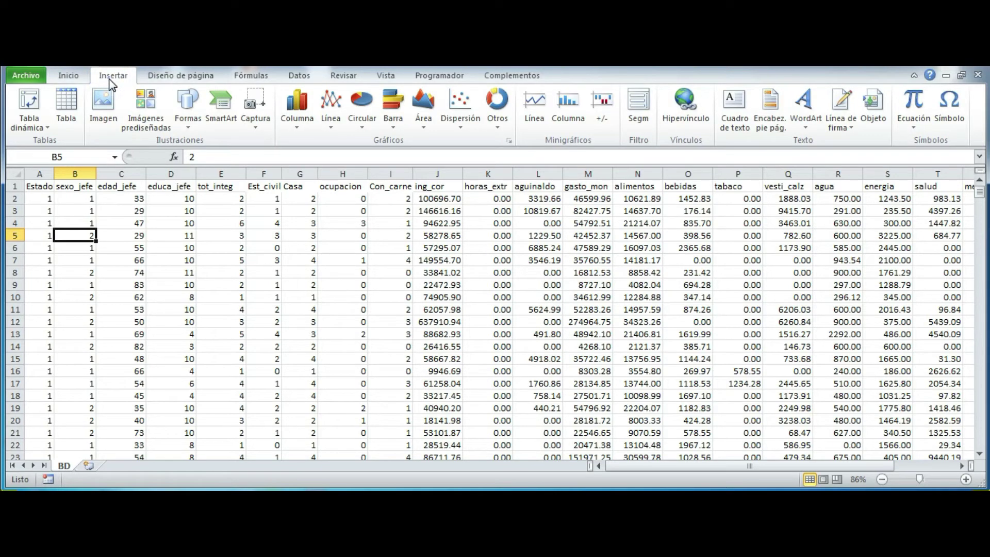
{"action": "left_click", "coordinate": [30, 110]}
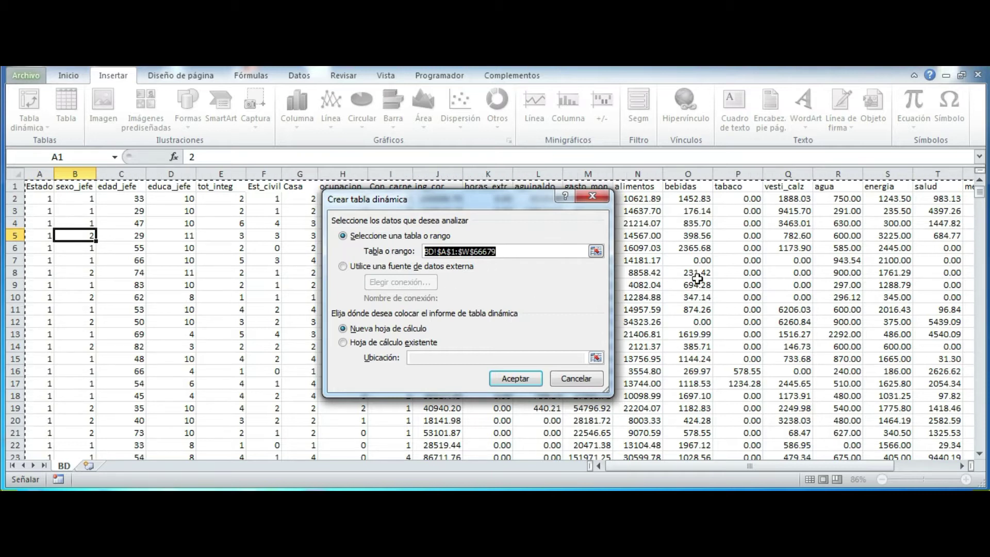
{"action": "mouse_move", "coordinate": [980, 193]}
{"action": "left_mouse_down"}
{"action": "mouse_move", "coordinate": [975, 235]}
{"action": "mouse_move", "coordinate": [979, 188]}
{"action": "left_mouse_up"}
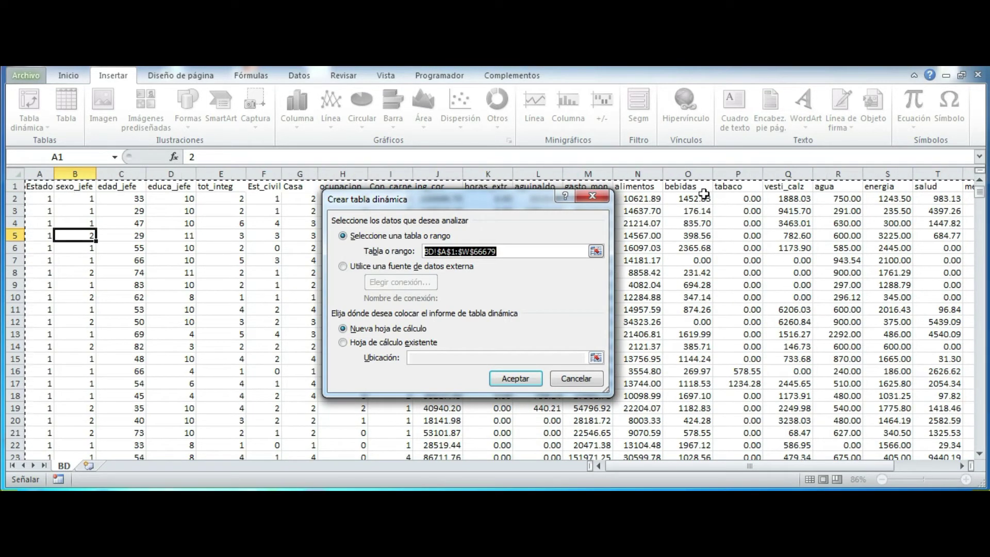
{"action": "left_click_drag", "start_coordinate": [984, 188], "coordinate": [979, 454]}
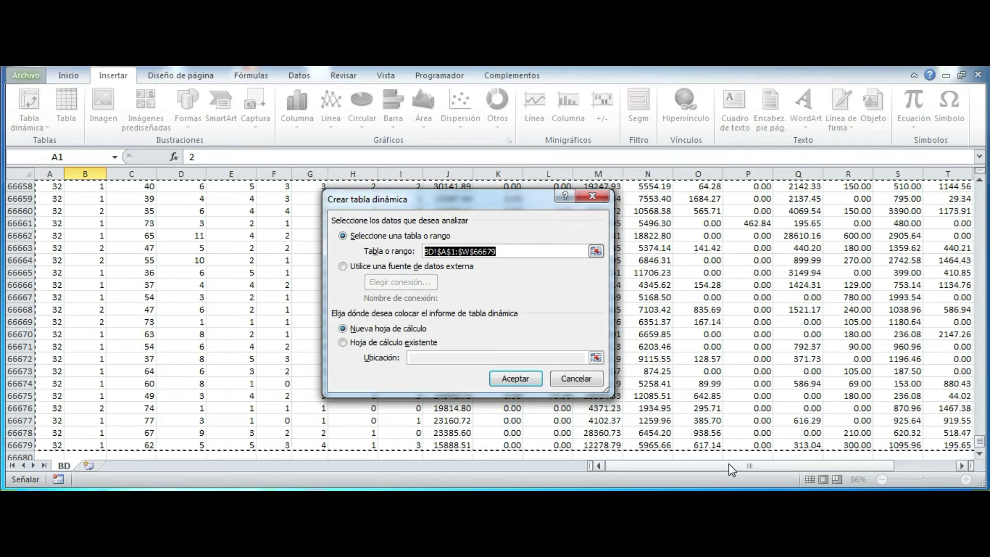
{"action": "left_click_drag", "start_coordinate": [729, 463], "coordinate": [840, 472]}
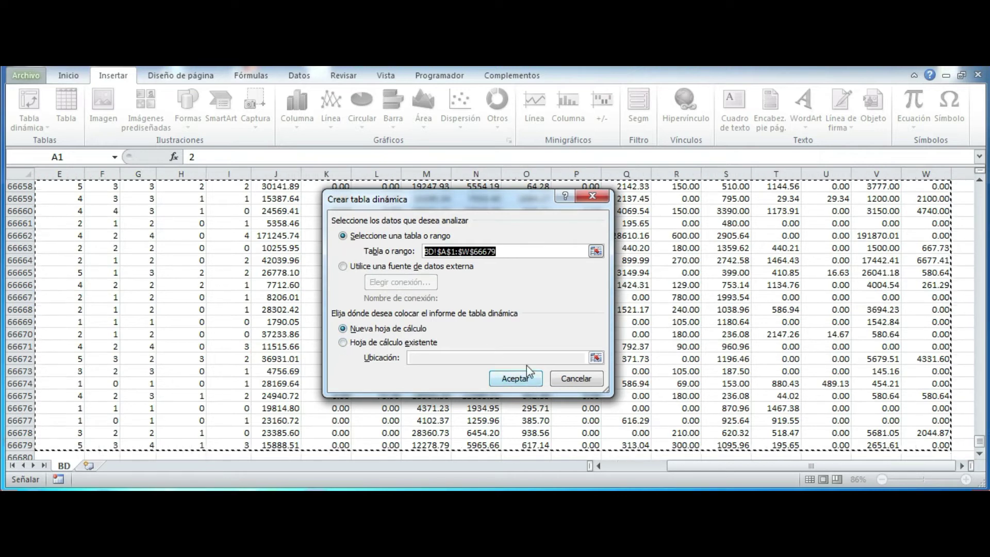
{"action": "left_click", "coordinate": [516, 379]}
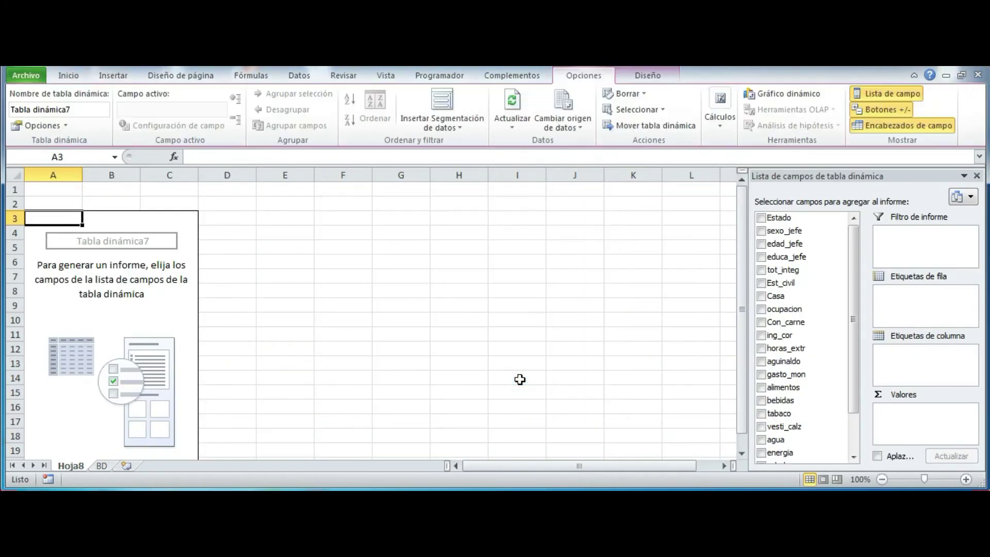
- Add the Estado field to the pivot table's row labels
{"action": "left_click", "coordinate": [327, 352]}
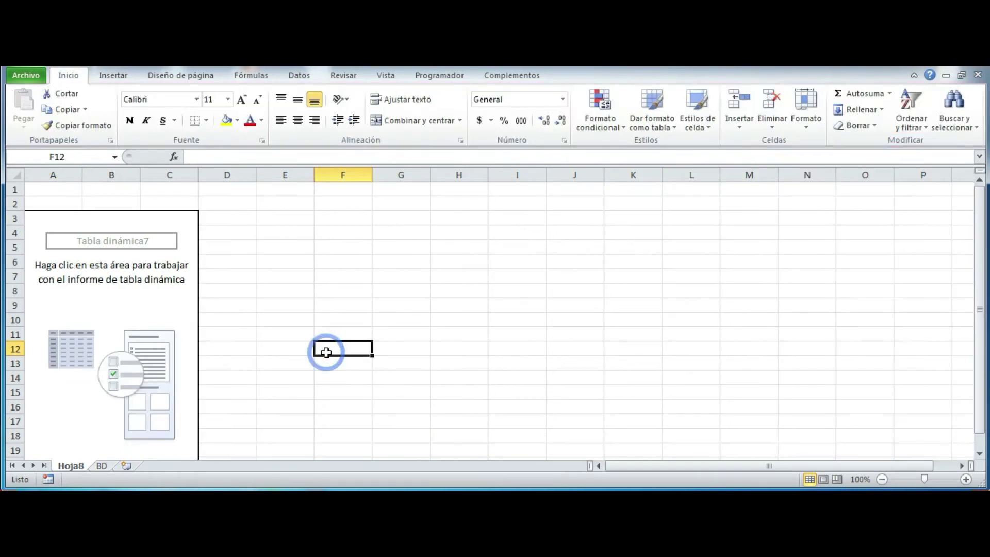
{"action": "left_click", "coordinate": [184, 300]}
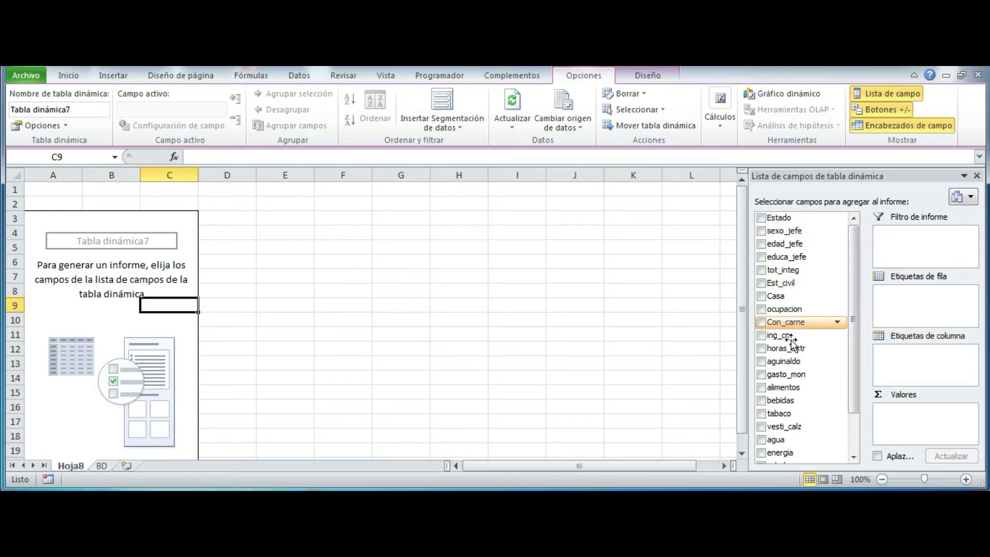
{"action": "left_click_drag", "start_coordinate": [853, 388], "coordinate": [841, 304]}
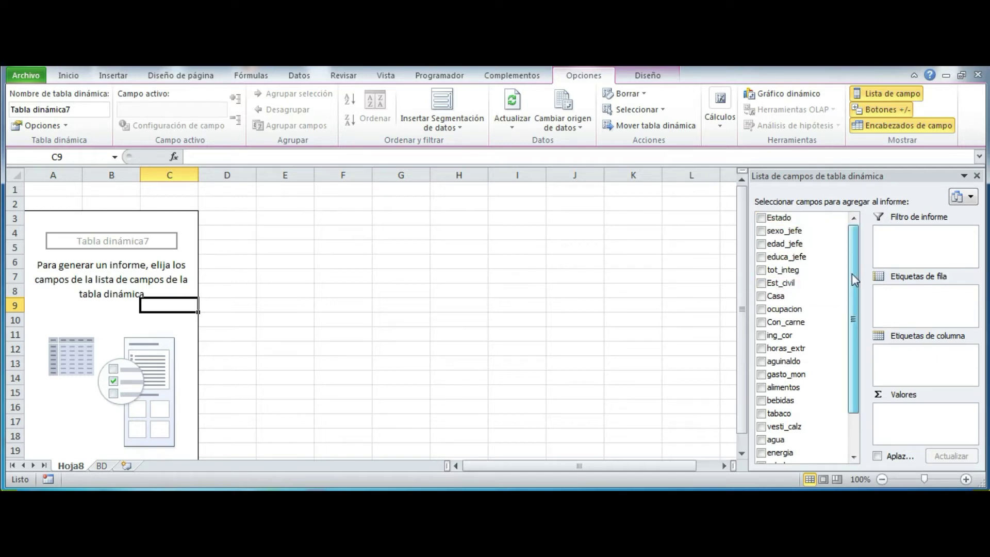
{"action": "left_click", "coordinate": [789, 219]}
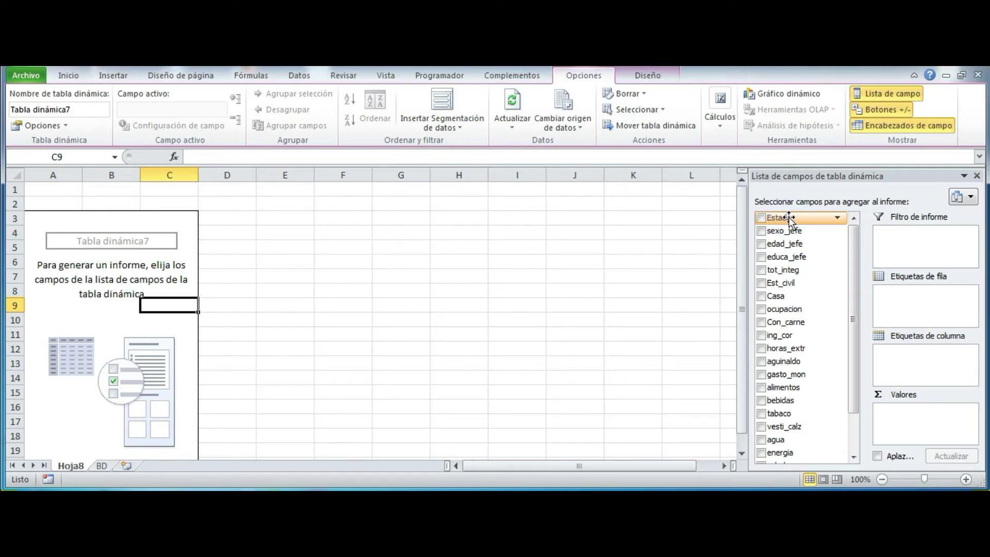
{"action": "left_click_drag", "start_coordinate": [789, 218], "coordinate": [786, 224]}
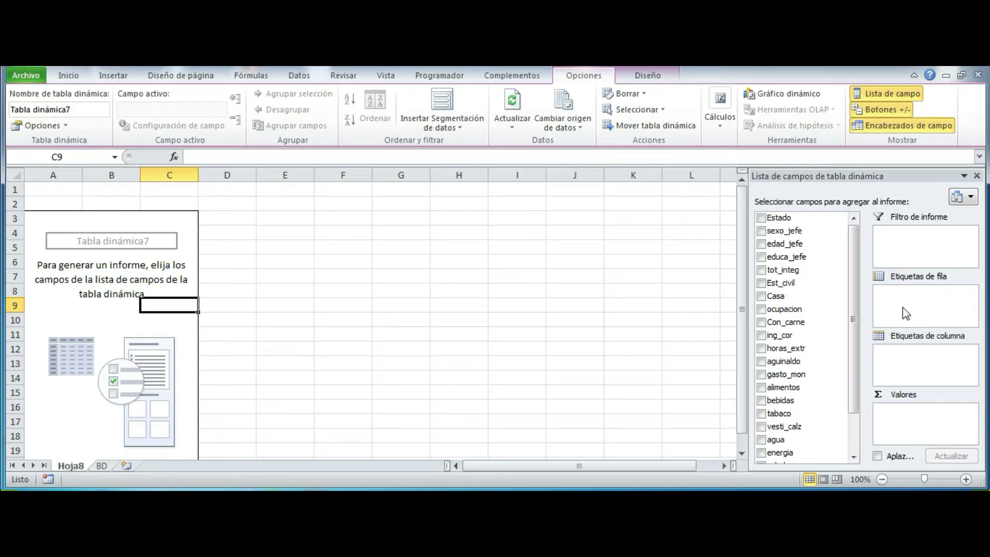
{"action": "left_click_drag", "start_coordinate": [778, 217], "coordinate": [917, 309]}
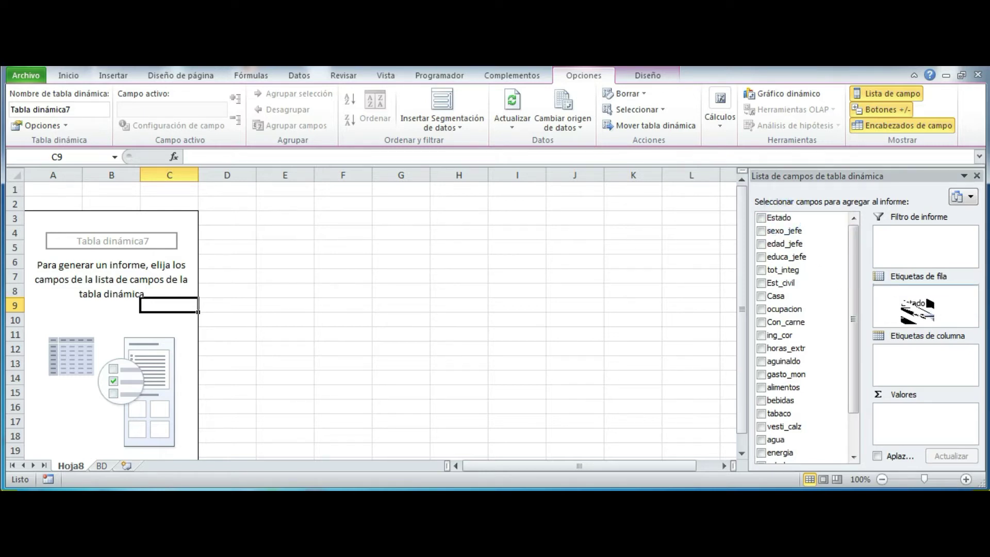
{"action": "left_click", "coordinate": [908, 296]}
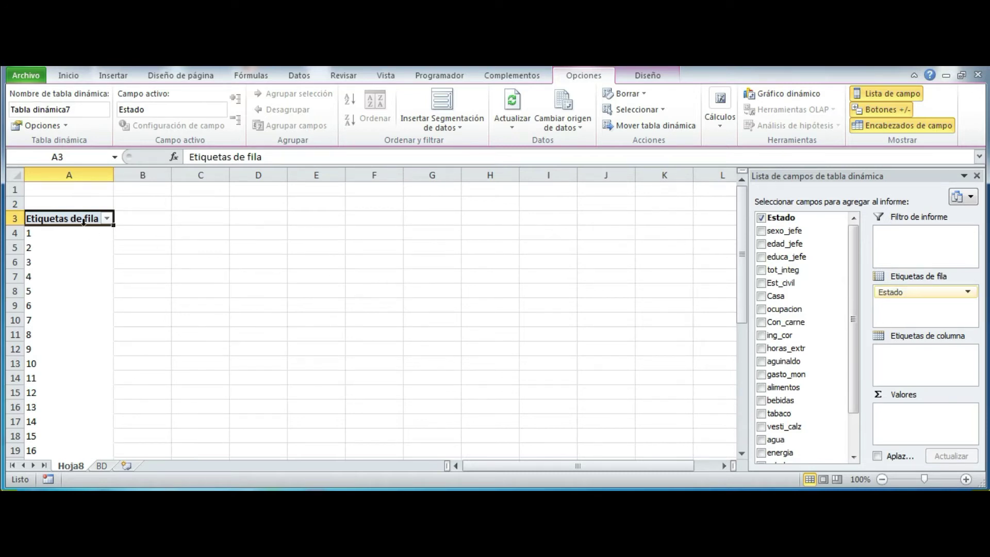
- Examine the Estado codes listed as row labels in the pivot table
{"action": "left_click", "coordinate": [53, 237]}
{"action": "left_click", "coordinate": [61, 249]}
{"action": "left_click", "coordinate": [40, 317]}
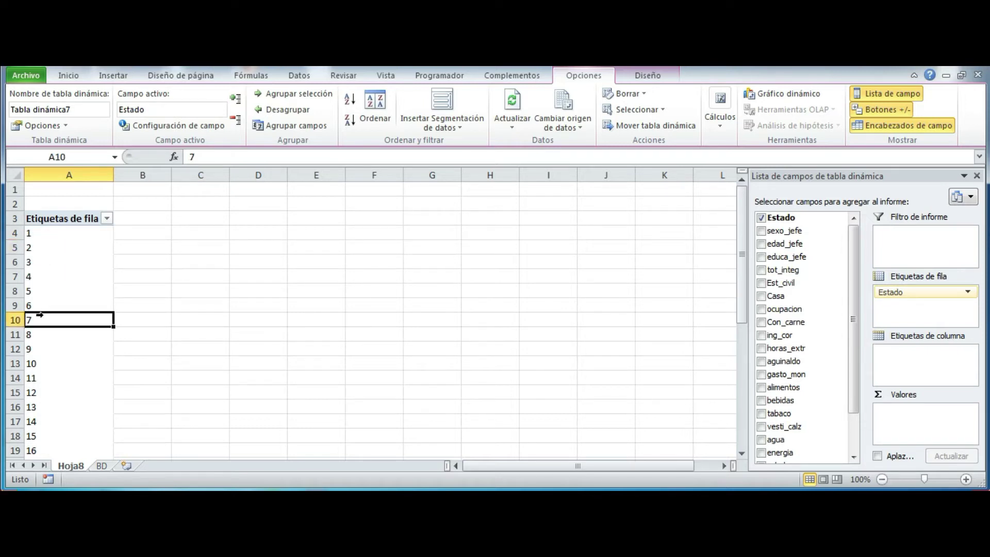
{"action": "left_click", "coordinate": [47, 238]}
{"action": "left_click", "coordinate": [45, 250]}
{"action": "left_click", "coordinate": [54, 283]}
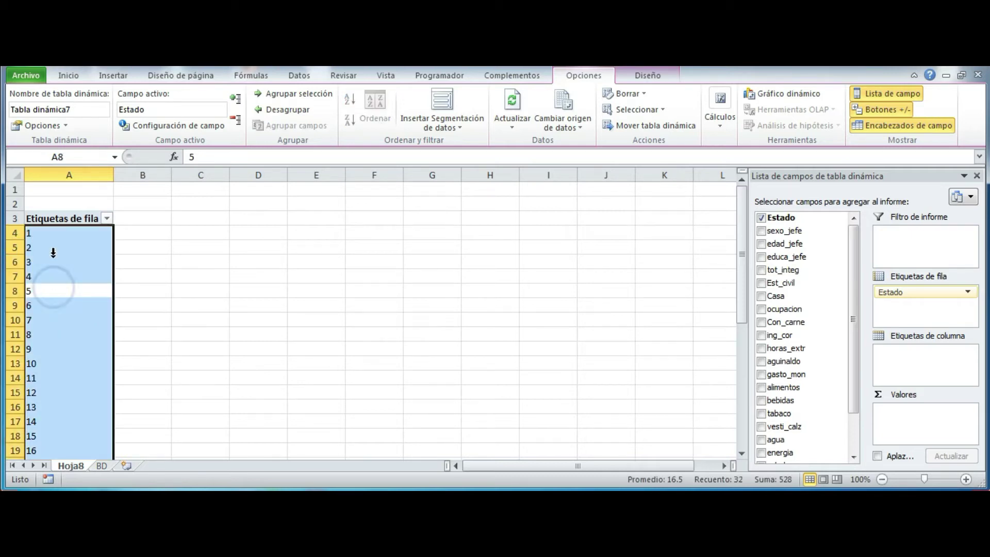
{"action": "left_click", "coordinate": [51, 235]}
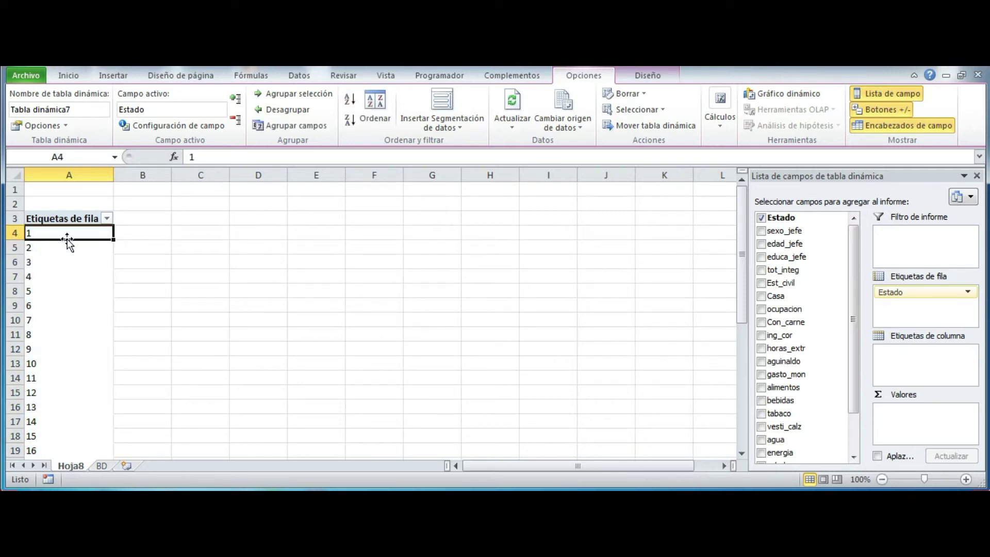
{"action": "left_click", "coordinate": [54, 252]}
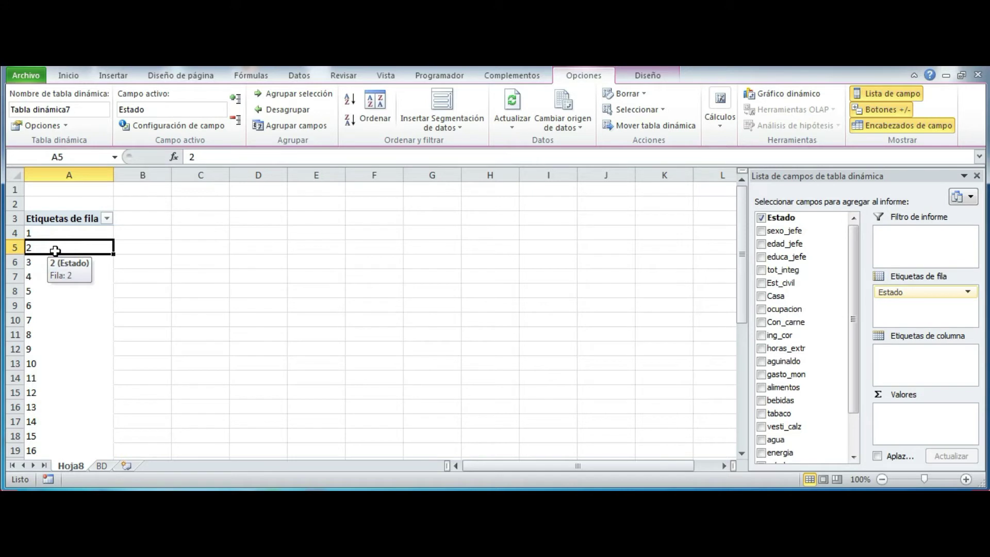
{"action": "left_click", "coordinate": [57, 261]}
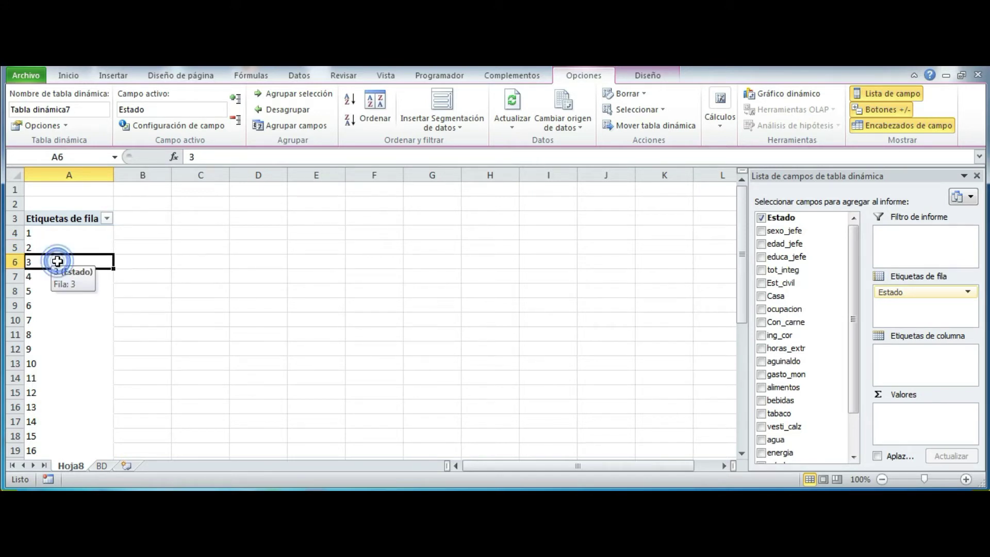
{"action": "left_click", "coordinate": [117, 243]}
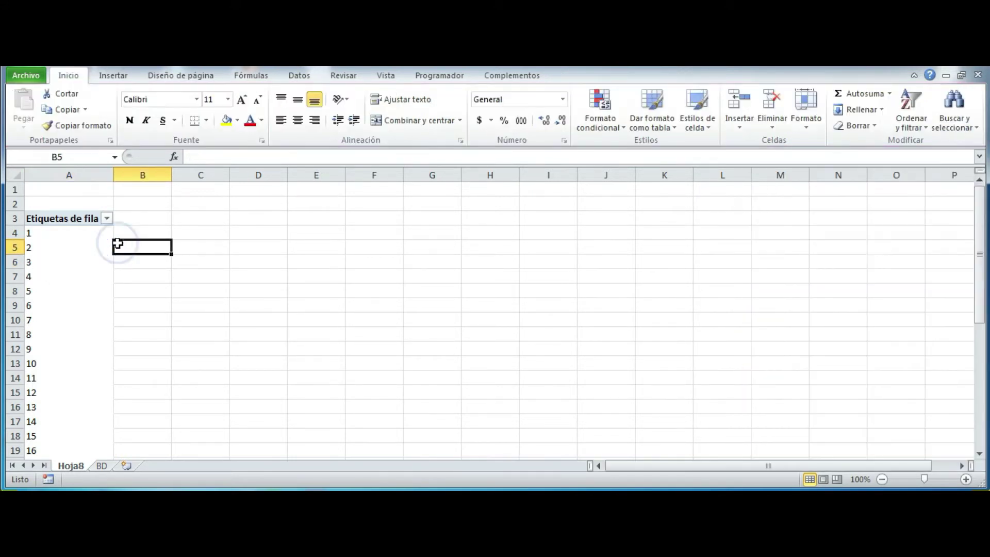
{"action": "left_click", "coordinate": [78, 265]}
{"action": "left_click", "coordinate": [68, 236]}
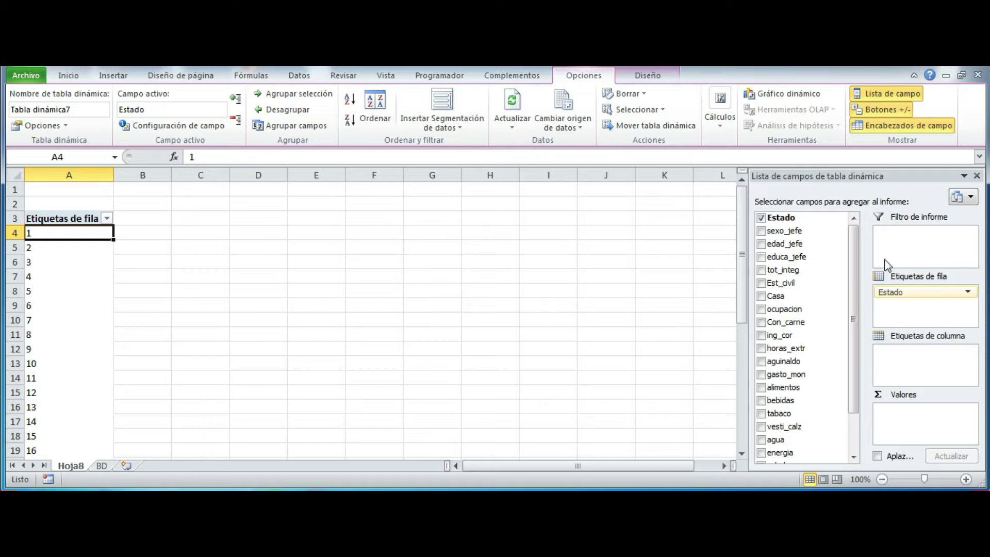
- Add the sexo_jefe field to the pivot table's column labels and review the column headings
{"action": "left_click", "coordinate": [854, 238]}
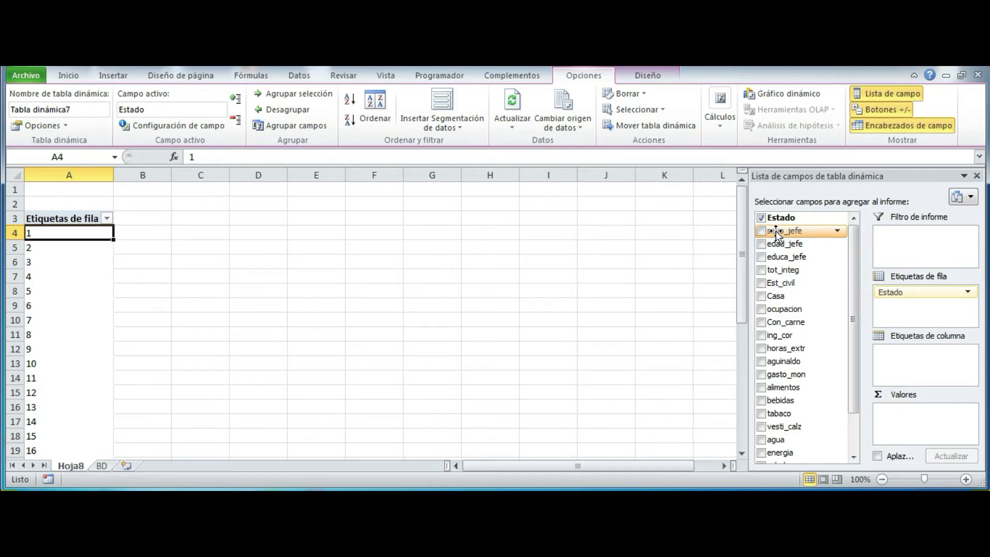
{"action": "left_click_drag", "start_coordinate": [778, 232], "coordinate": [923, 368]}
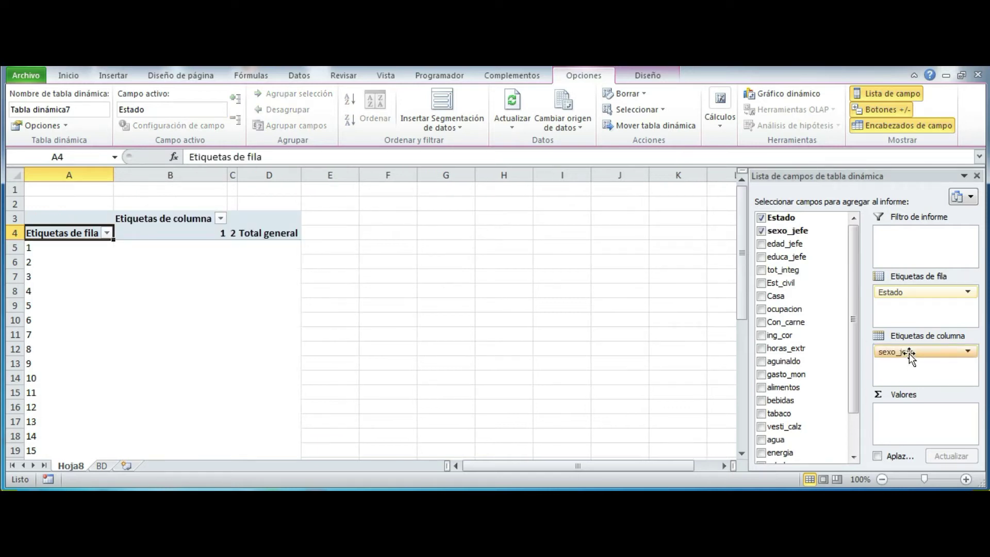
{"action": "left_click", "coordinate": [189, 232]}
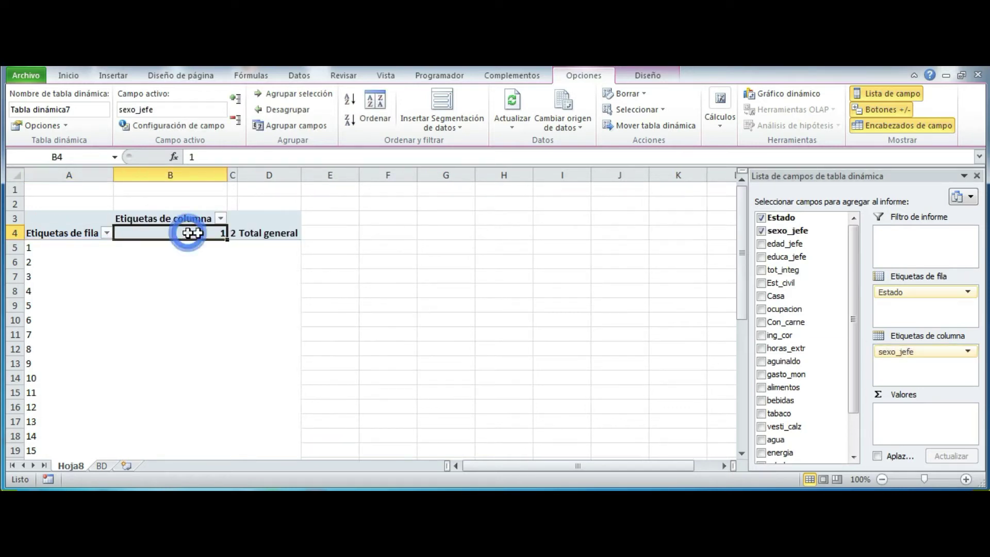
{"action": "left_click", "coordinate": [232, 233]}
{"action": "left_click", "coordinate": [202, 232]}
{"action": "left_click", "coordinate": [231, 232]}
{"action": "left_click", "coordinate": [267, 233]}
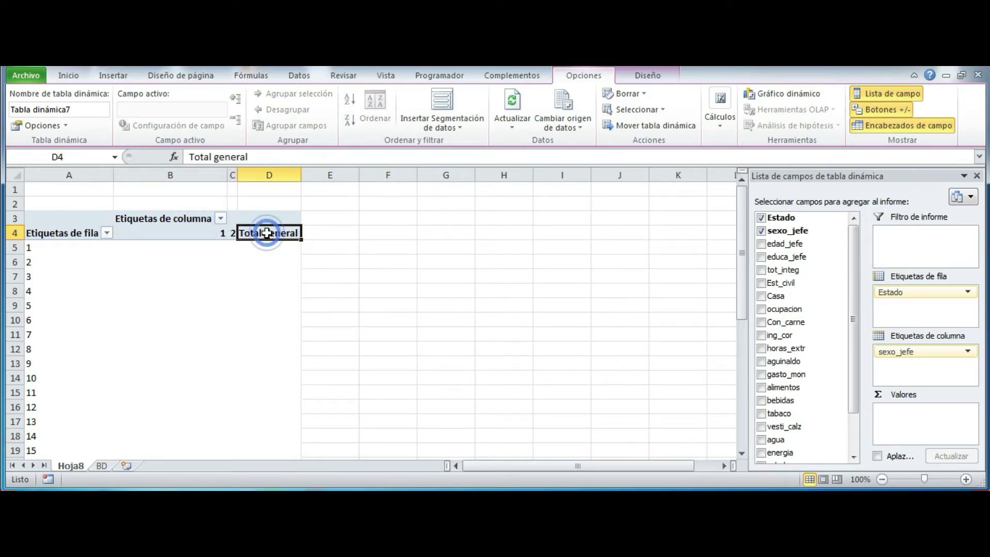
{"action": "left_click", "coordinate": [204, 233]}
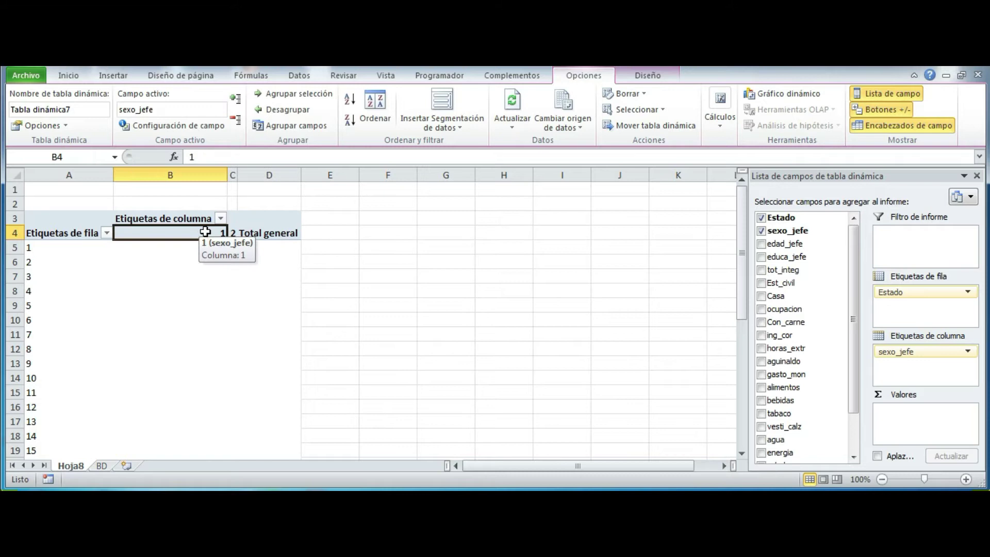
{"action": "left_click", "coordinate": [233, 233]}
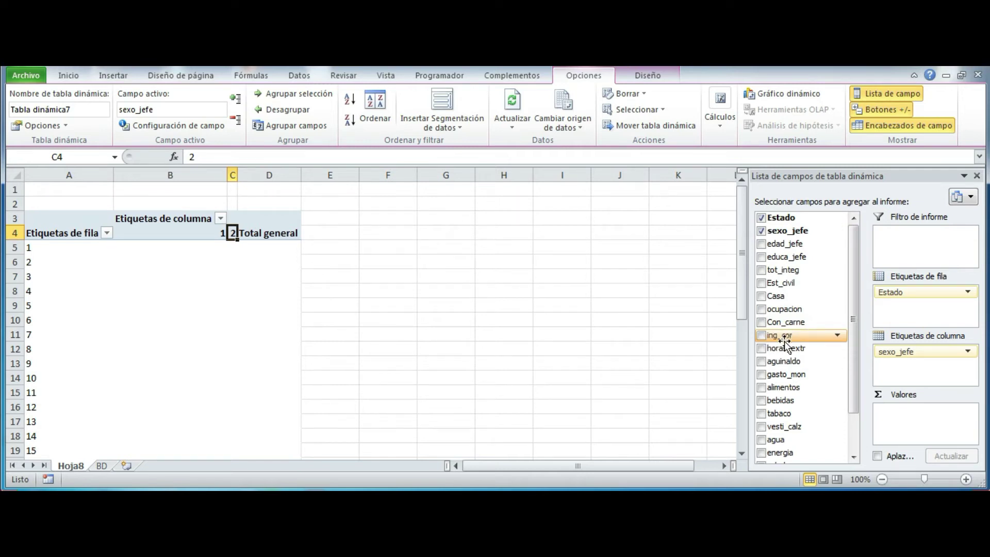
- Add ing_cor to the pivot table's values as a sum and inspect the amount for Estado 1 and sexo_jefe 1
{"action": "left_click", "coordinate": [797, 336]}
{"action": "left_click_drag", "start_coordinate": [876, 388], "coordinate": [908, 422]}
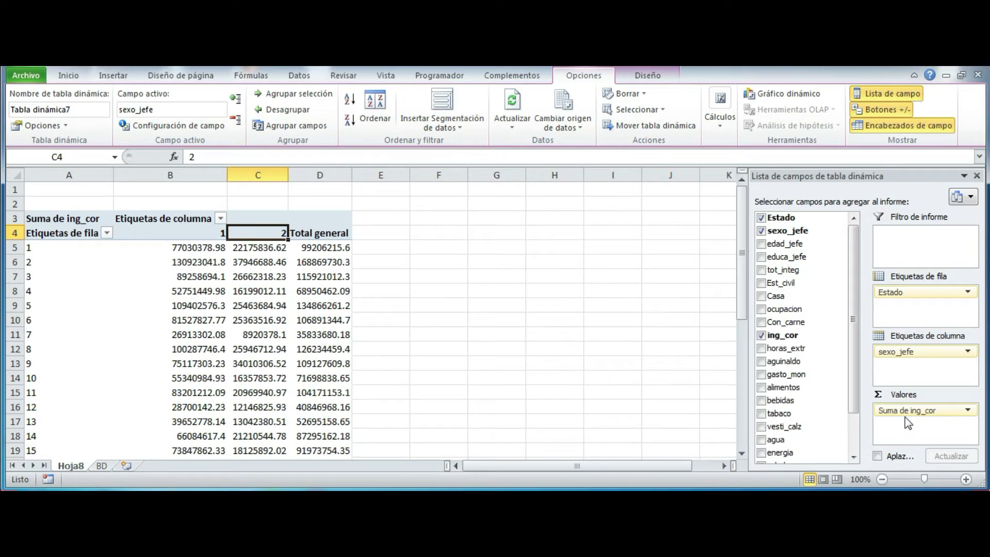
{"action": "left_click_drag", "start_coordinate": [186, 244], "coordinate": [319, 203]}
{"action": "left_click_drag", "start_coordinate": [742, 348], "coordinate": [723, 252]}
{"action": "left_click", "coordinate": [170, 245]}
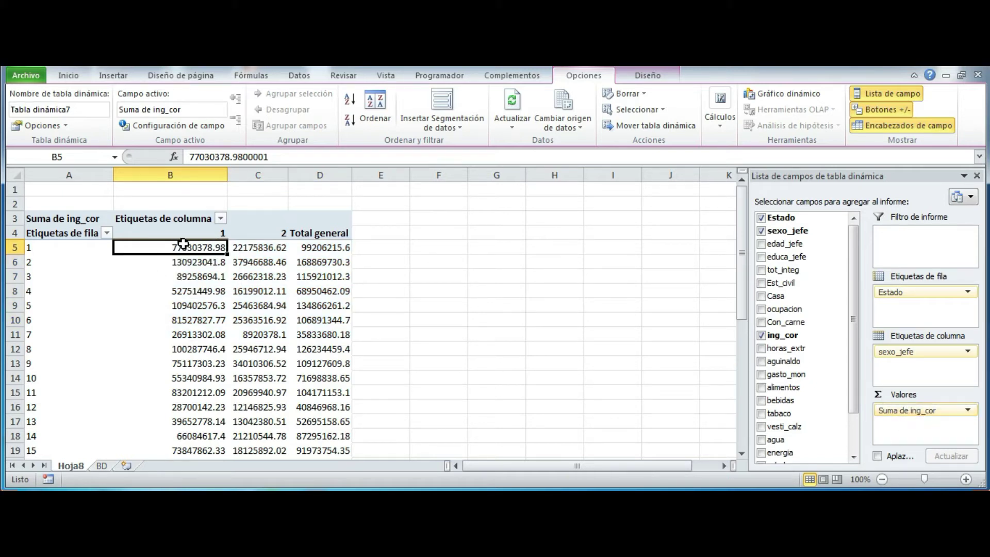
{"action": "left_click", "coordinate": [53, 246]}
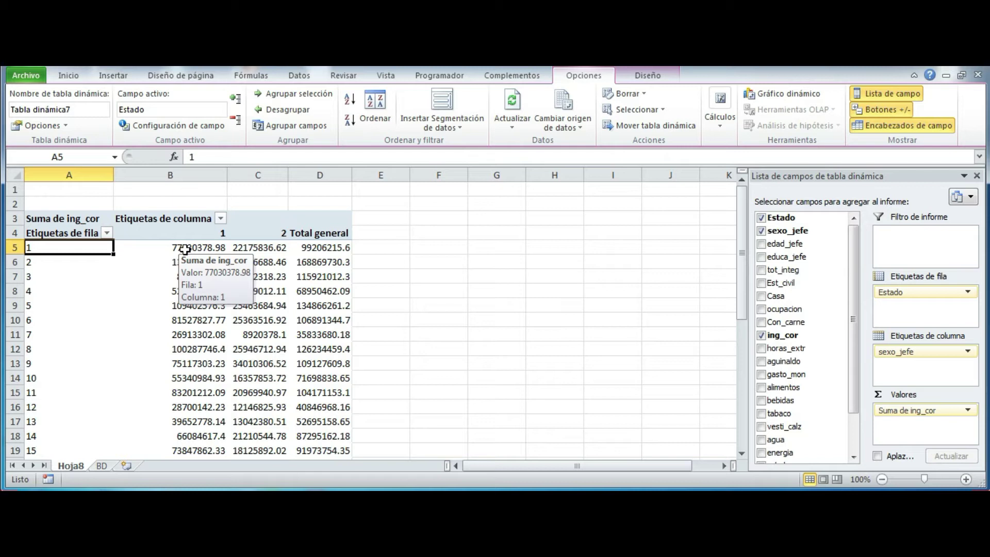
{"action": "left_click", "coordinate": [184, 248]}
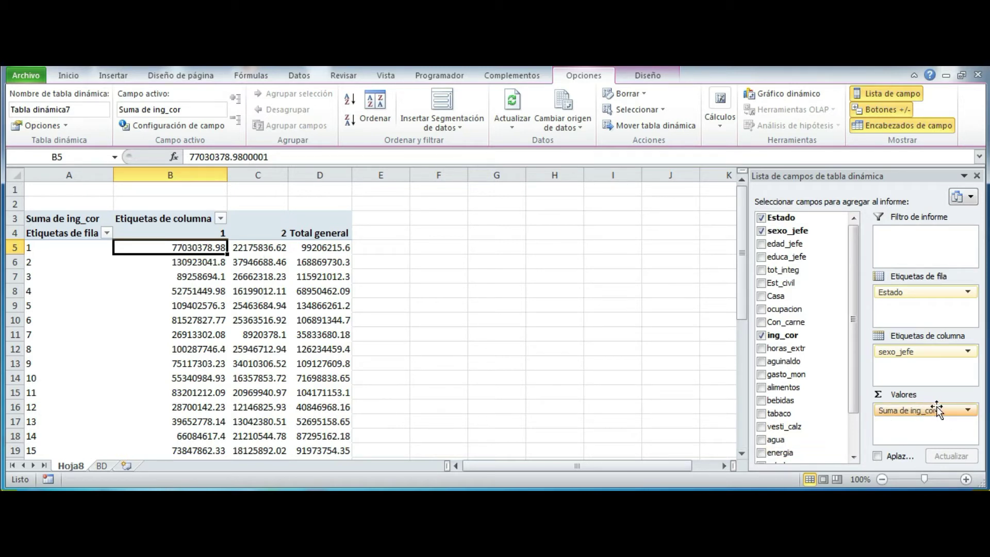
- Review the available summary functions for the ing_cor value field and choose Promedio as its calculation
{"action": "left_click", "coordinate": [969, 410]}
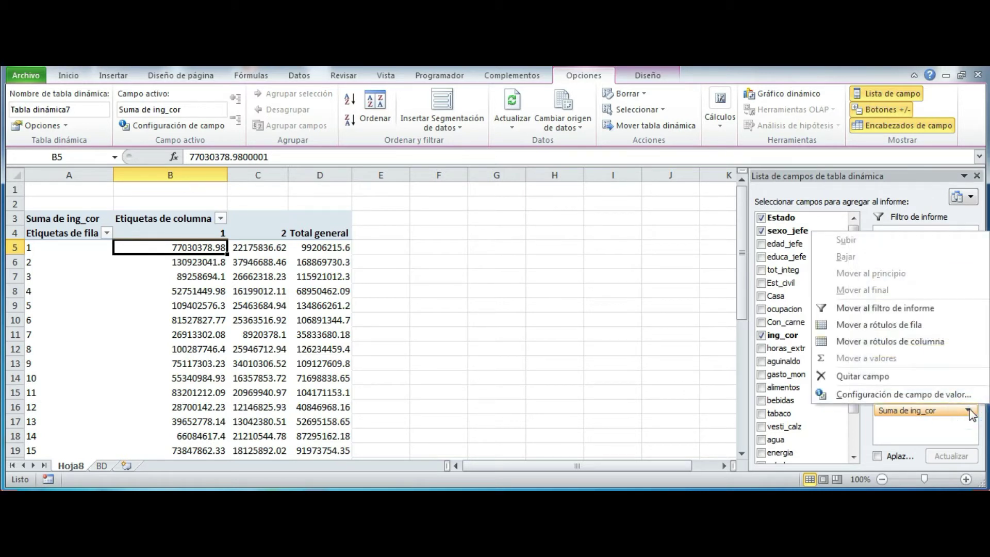
{"action": "left_click", "coordinate": [901, 396]}
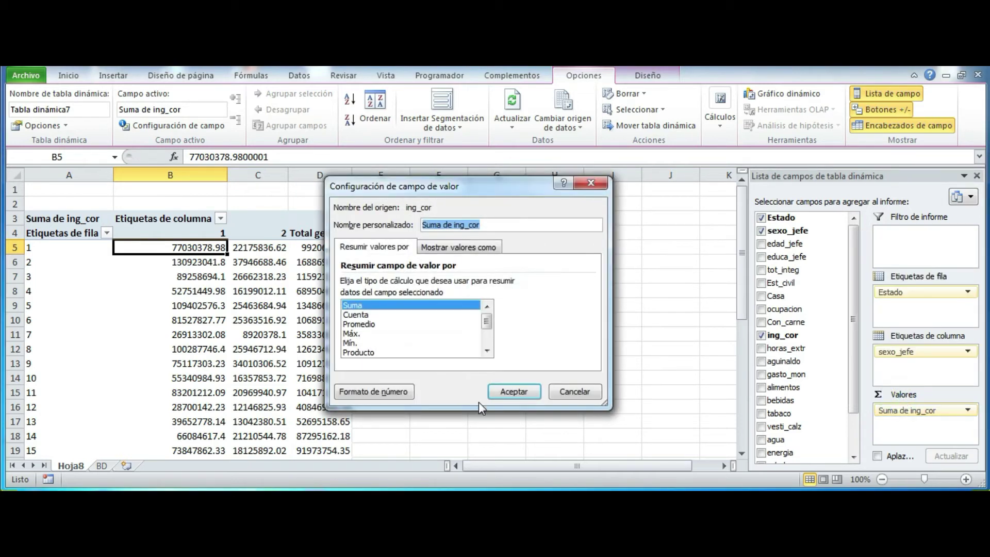
{"action": "left_click", "coordinate": [364, 325]}
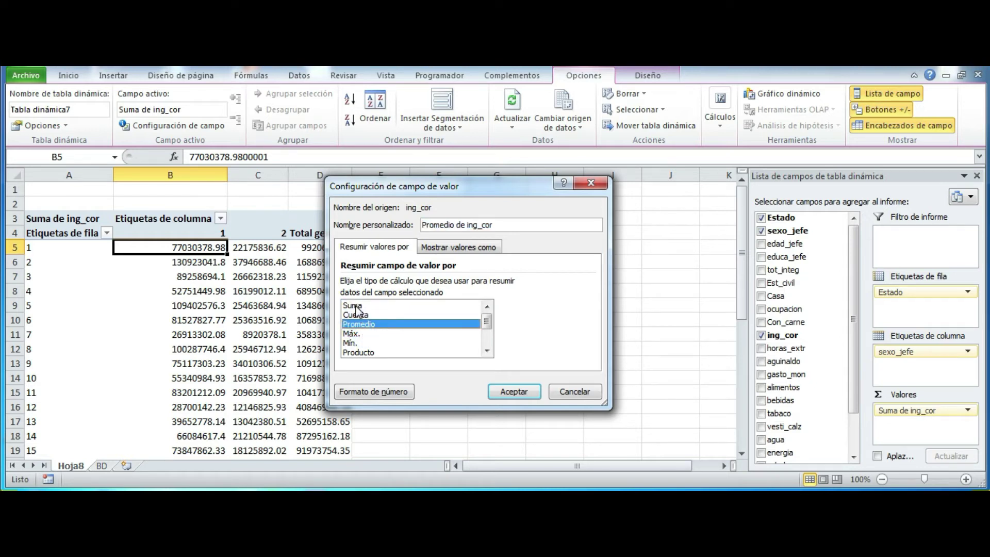
{"action": "left_click", "coordinate": [356, 307]}
{"action": "left_click", "coordinate": [356, 315]}
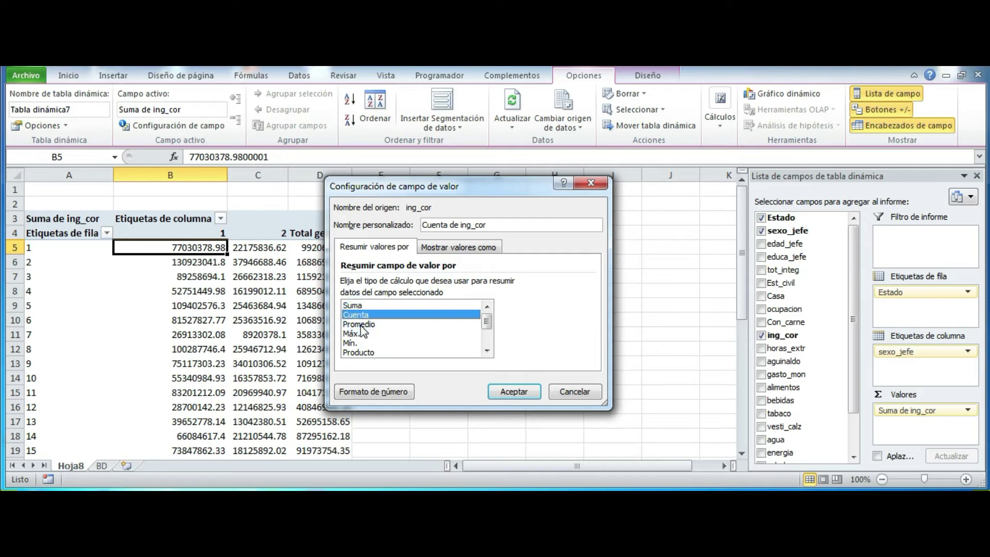
{"action": "key", "text": "Down"}
{"action": "key", "text": "Down"}
{"action": "key", "text": "Down"}
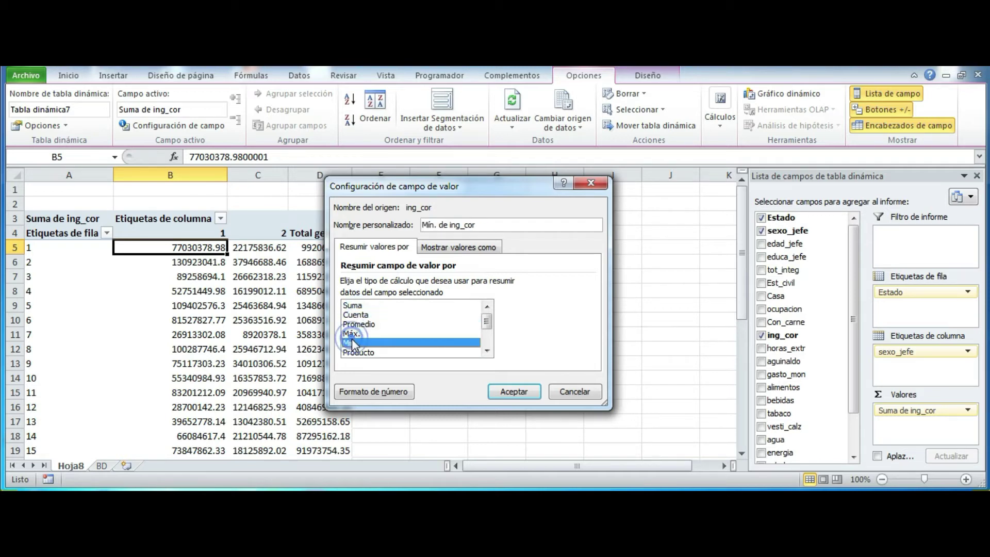
{"action": "left_click_drag", "start_coordinate": [487, 322], "coordinate": [487, 333]}
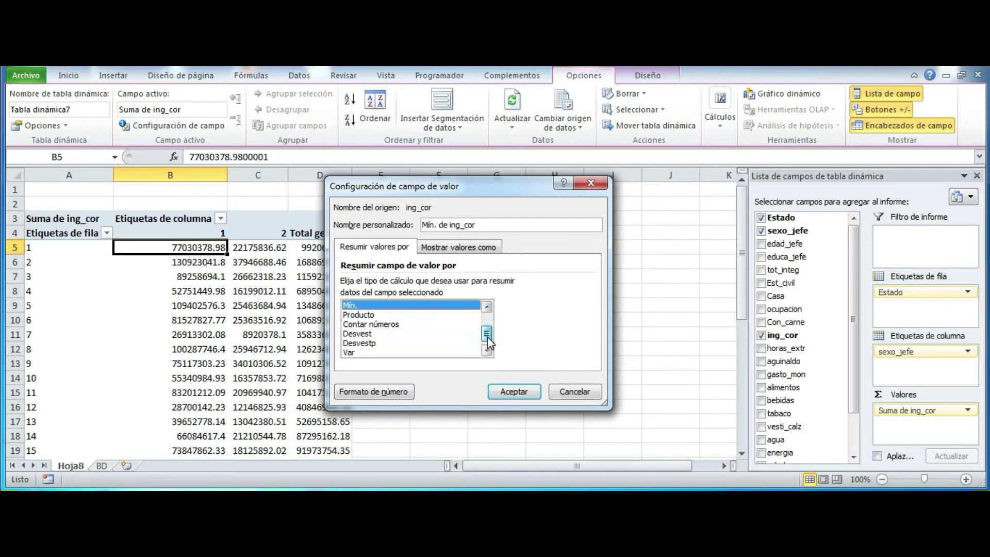
{"action": "left_click_drag", "start_coordinate": [488, 334], "coordinate": [488, 316]}
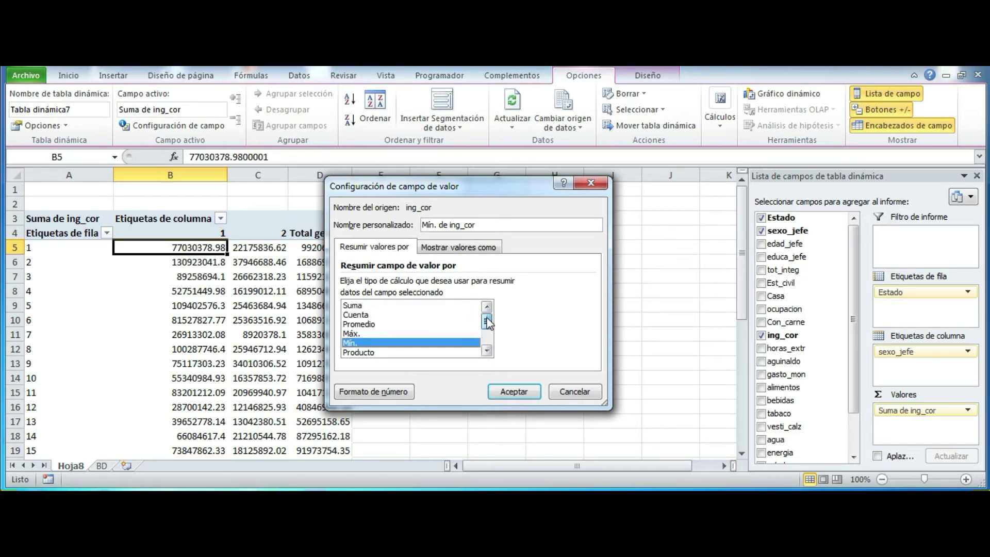
{"action": "left_click", "coordinate": [381, 325]}
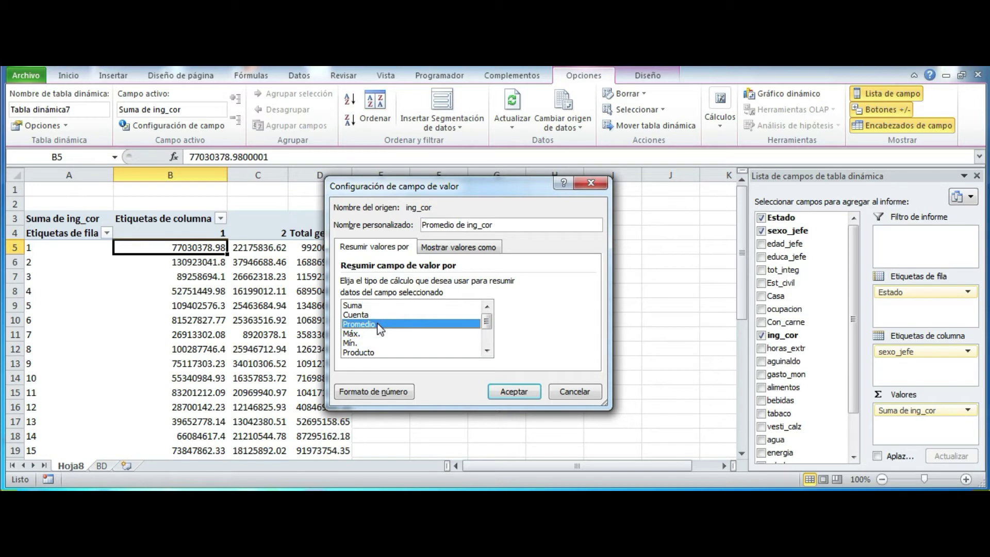
- Format the ing_cor averages as Número with 0 decimal places and a thousands separator, and apply the value field settings
{"action": "left_click", "coordinate": [380, 399]}
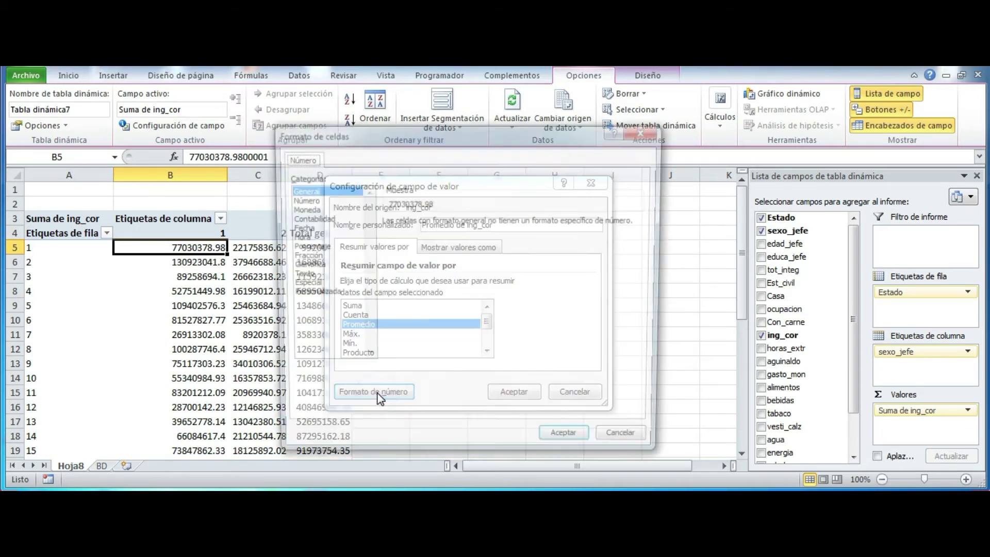
{"action": "left_click", "coordinate": [305, 200]}
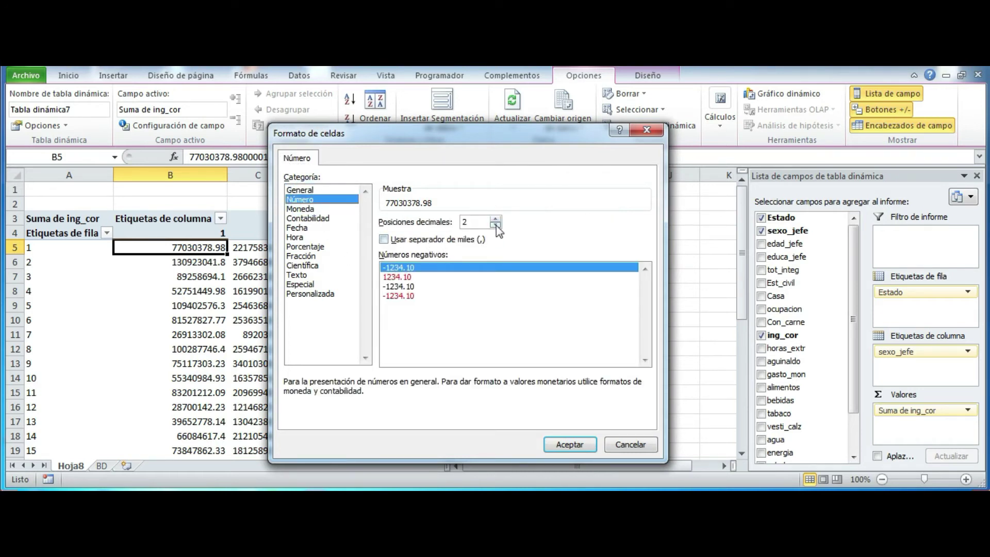
{"action": "left_click", "coordinate": [496, 225]}
{"action": "left_click", "coordinate": [496, 225]}
{"action": "left_click", "coordinate": [383, 239]}
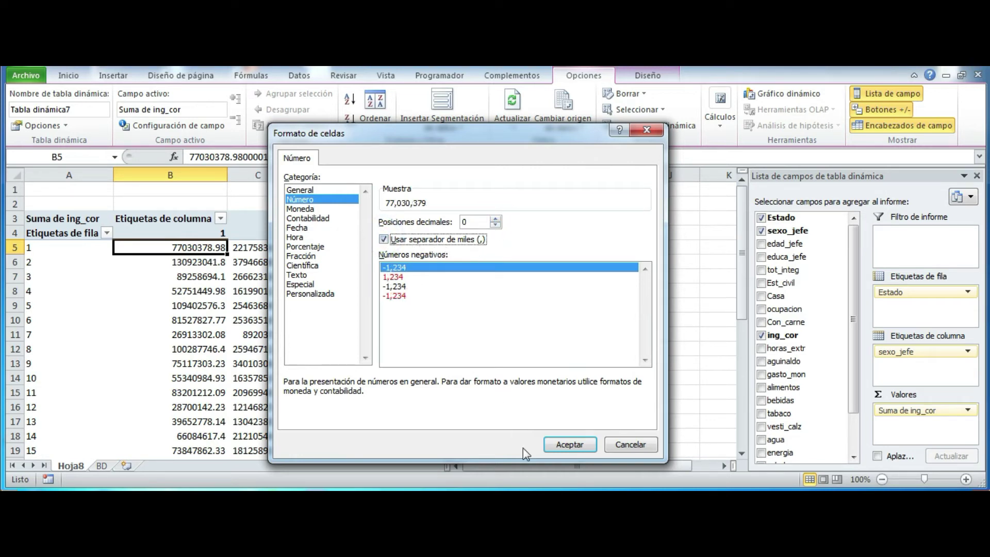
{"action": "left_click", "coordinate": [569, 448]}
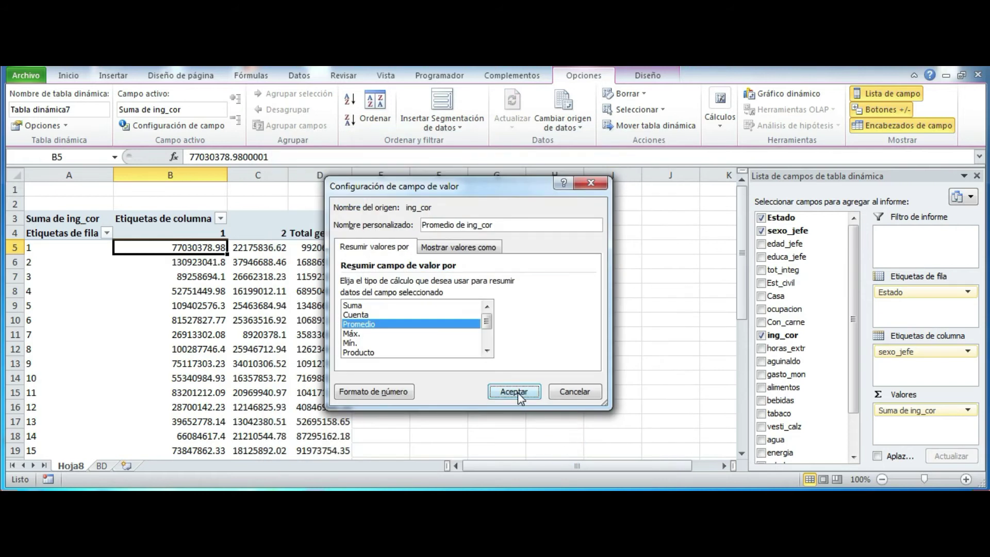
{"action": "left_click", "coordinate": [518, 393]}
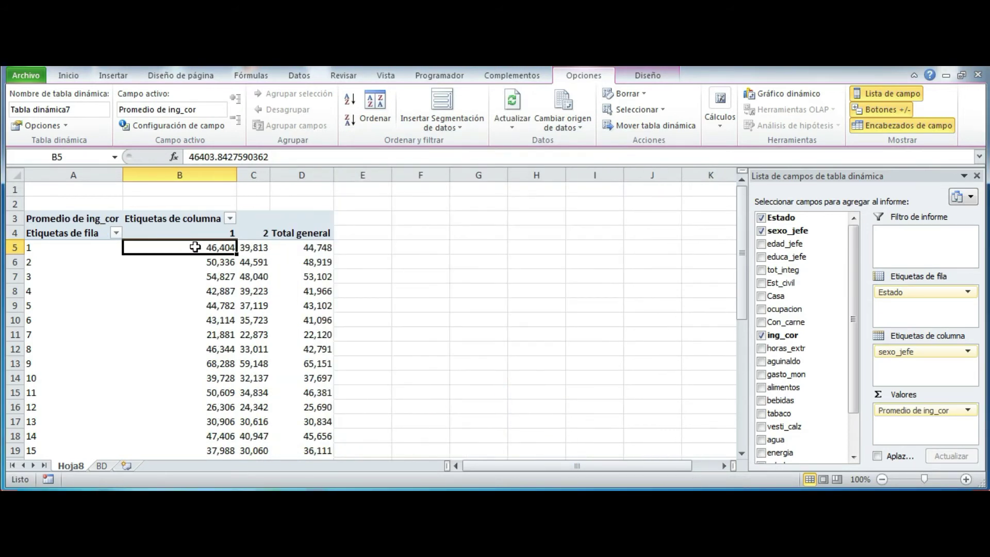
- Center the contents of columns B, C and D in the pivot table sheet
{"action": "left_click_drag", "start_coordinate": [197, 187], "coordinate": [241, 192]}
{"action": "left_click", "coordinate": [297, 119]}
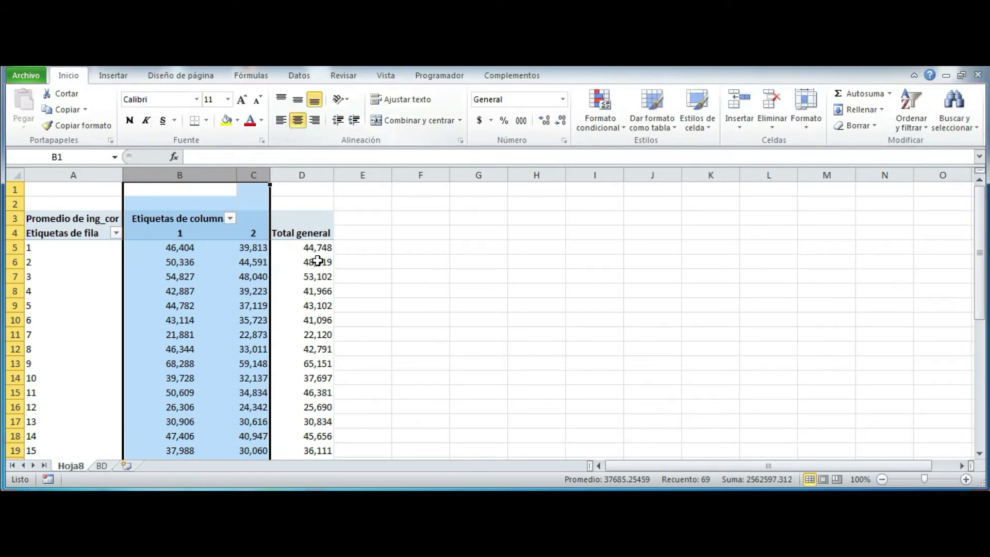
{"action": "left_click", "coordinate": [312, 274]}
{"action": "left_click", "coordinate": [301, 175]}
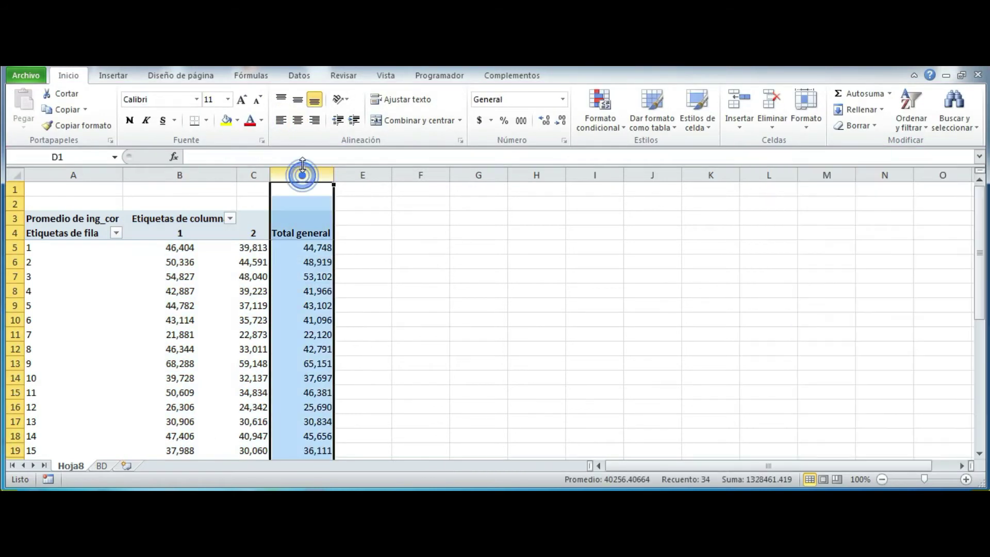
{"action": "left_click", "coordinate": [301, 123]}
{"action": "left_click", "coordinate": [212, 279]}
- Inspect the average for Estado 1 and sexo_jefe 1, view the source records behind the sexo_jefe 2 average, and return to Hoja8
{"action": "left_click", "coordinate": [179, 247]}
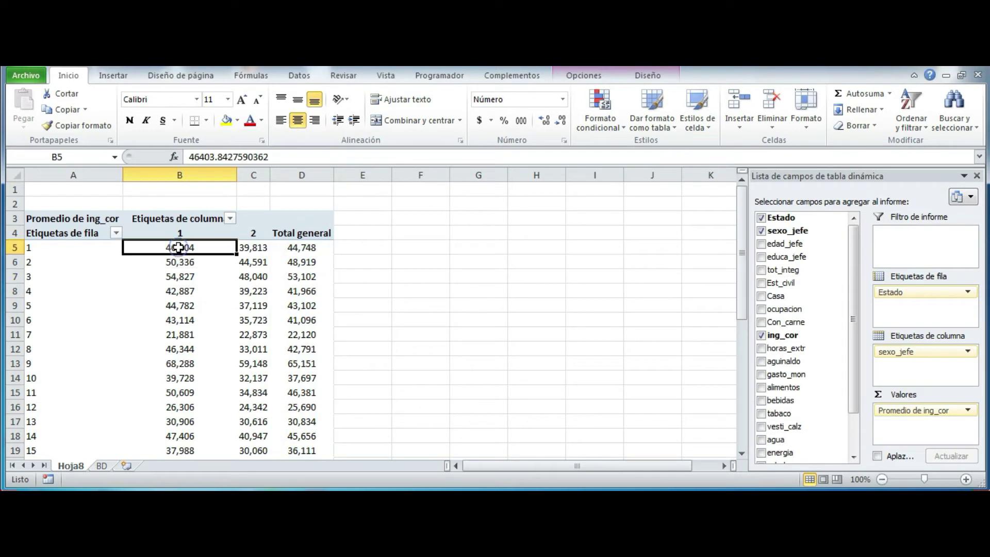
{"action": "mouse_move", "coordinate": [168, 247]}
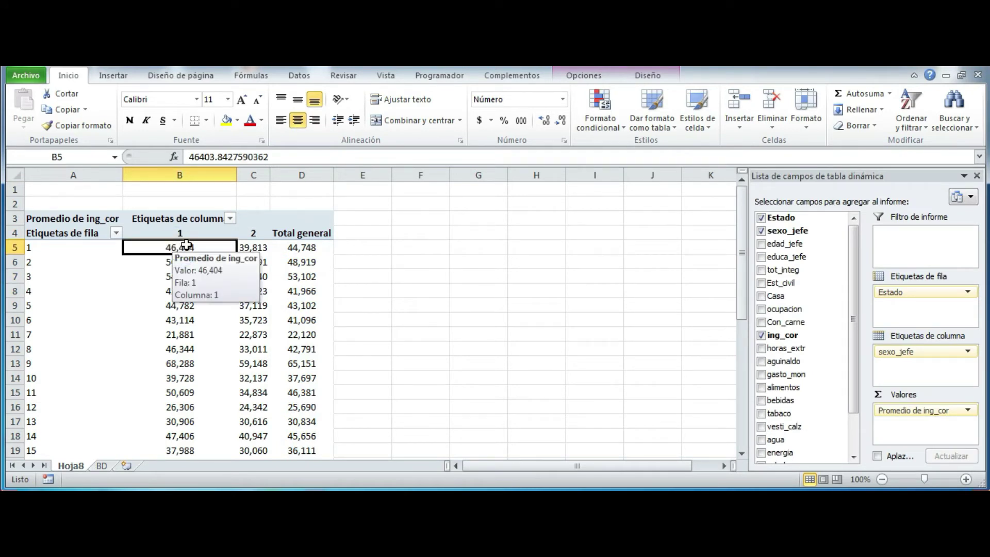
{"action": "double_click", "coordinate": [257, 247]}
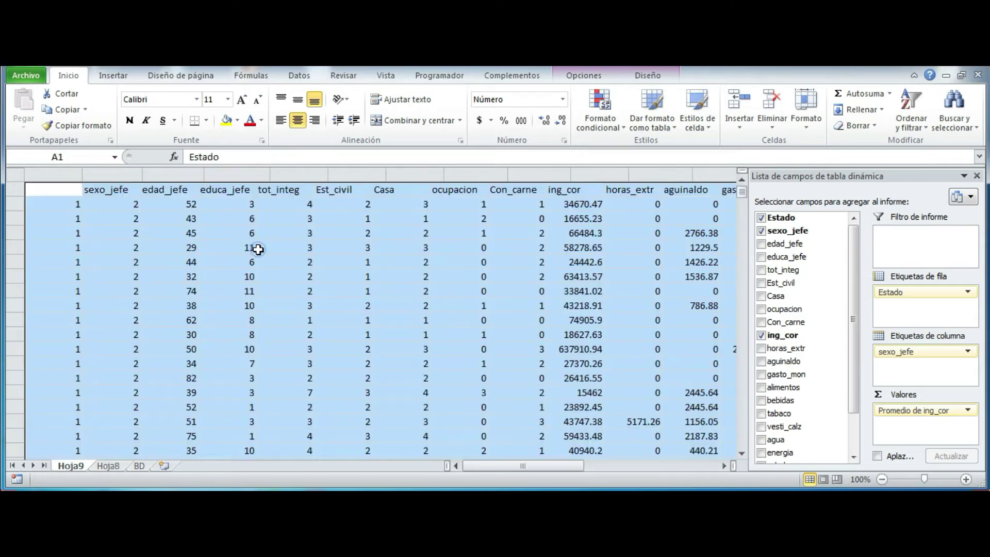
{"action": "left_click", "coordinate": [115, 467]}
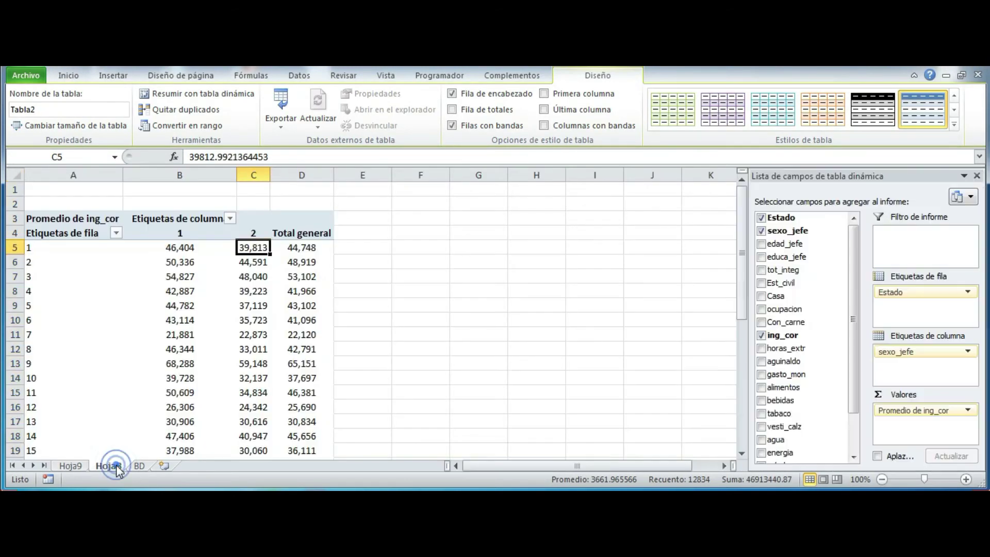
{"action": "left_click", "coordinate": [252, 261]}
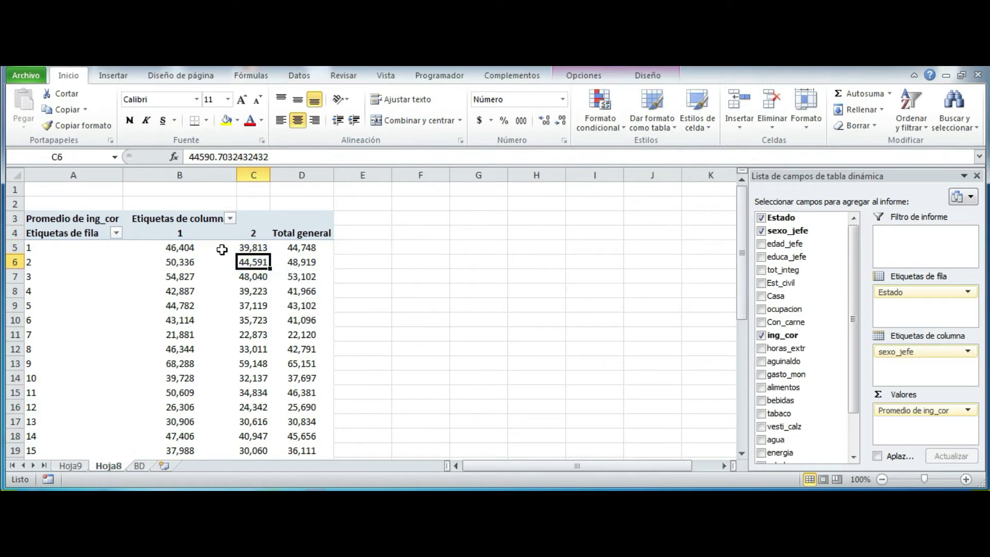
- Compare the average ing_cor for Estado 1 across sexo_jefe 1, sexo_jefe 2 and the Total general
{"action": "mouse_move", "coordinate": [205, 250]}
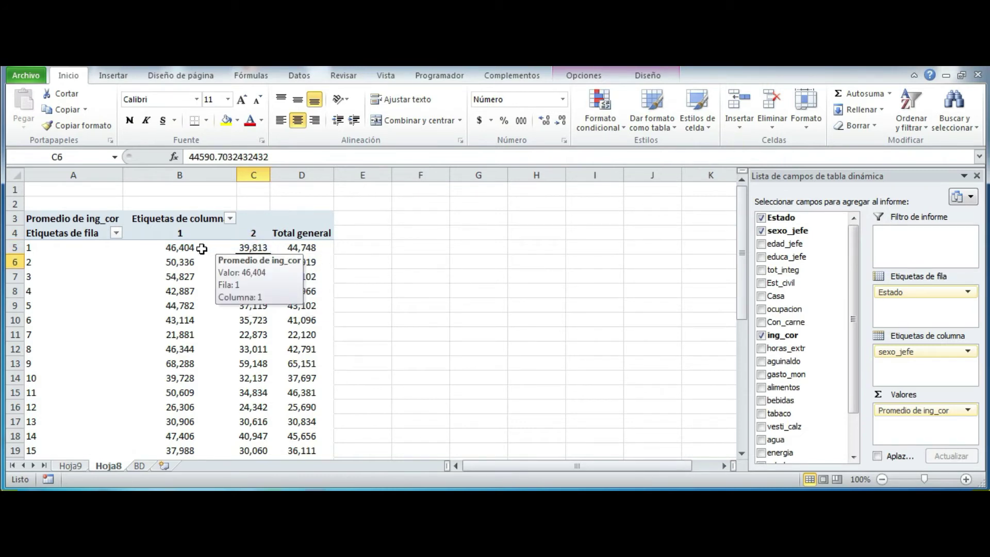
{"action": "left_click", "coordinate": [201, 248]}
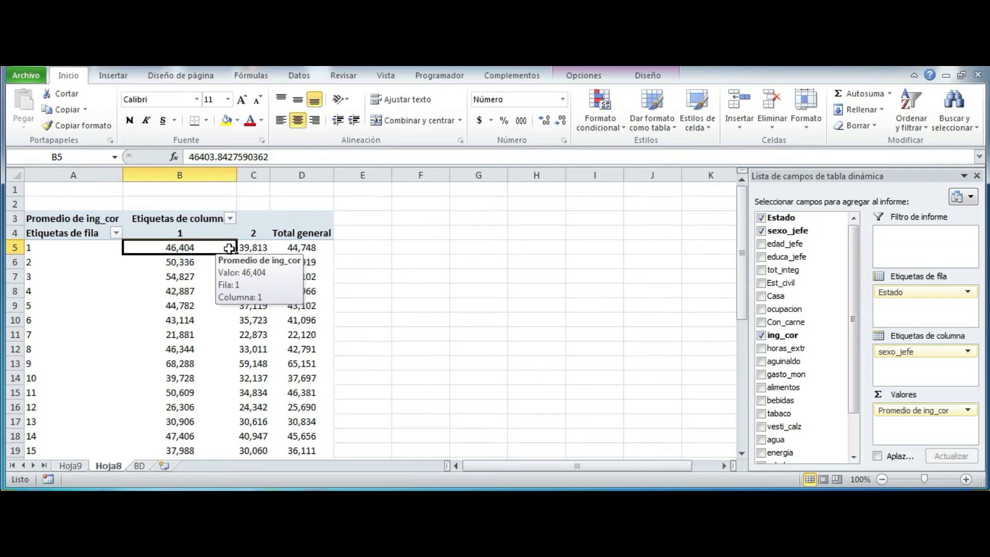
{"action": "left_click", "coordinate": [252, 250]}
{"action": "mouse_move", "coordinate": [230, 246]}
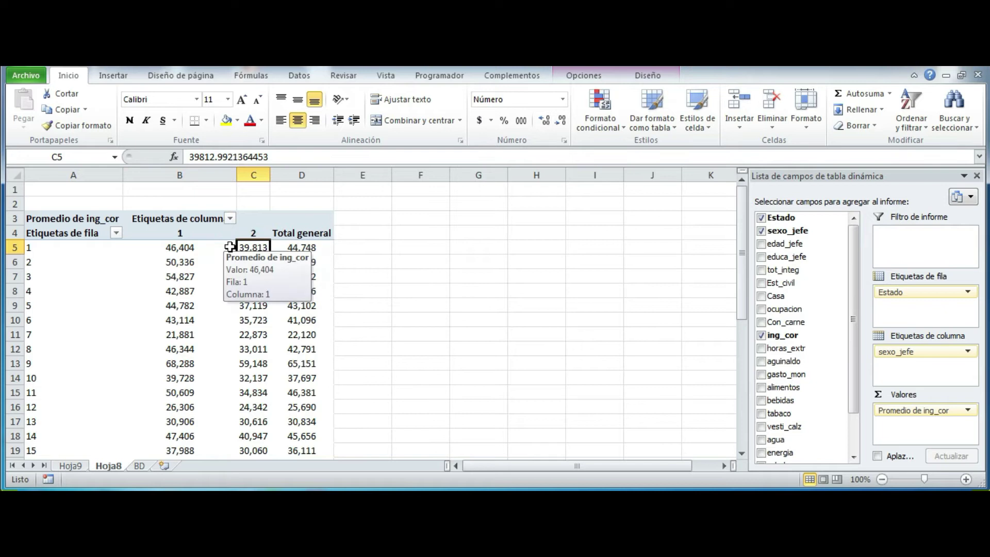
{"action": "mouse_move", "coordinate": [222, 280]}
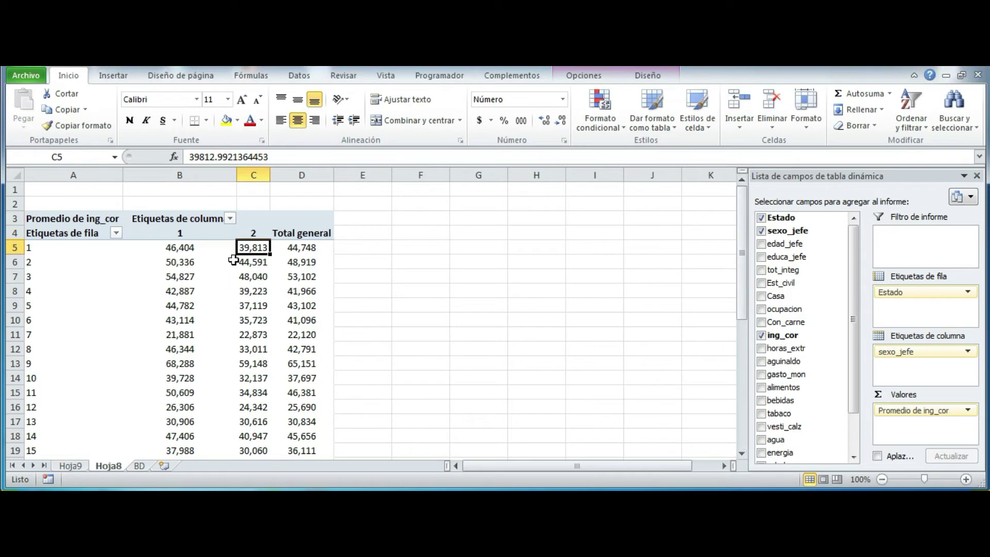
{"action": "left_click", "coordinate": [309, 249]}
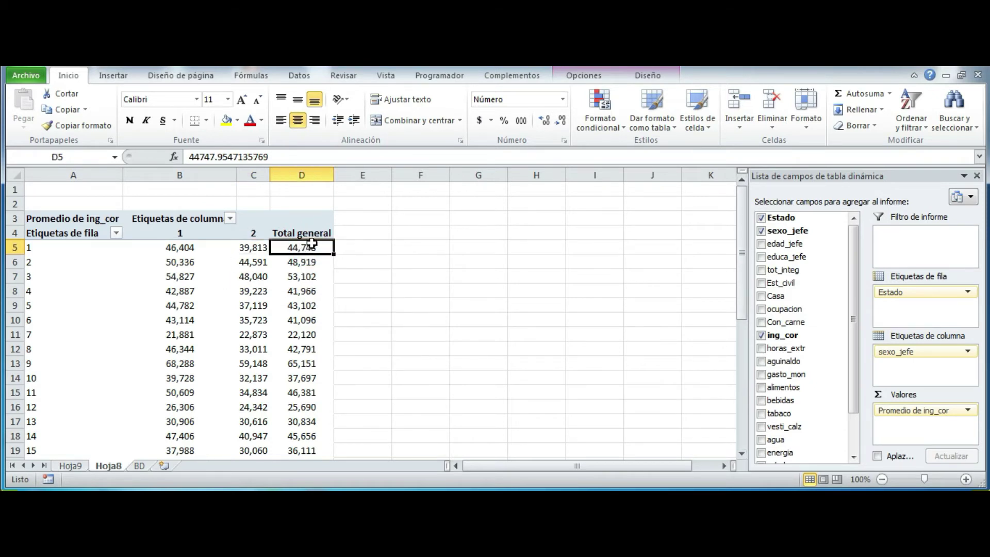
{"action": "mouse_move", "coordinate": [310, 250]}
- Copy the whole pivot table, including its totals row, and paste it under the Tabla 1 caption in the Word document
{"action": "left_click_drag", "start_coordinate": [64, 223], "coordinate": [304, 437]}
{"action": "right_click", "coordinate": [305, 437]}
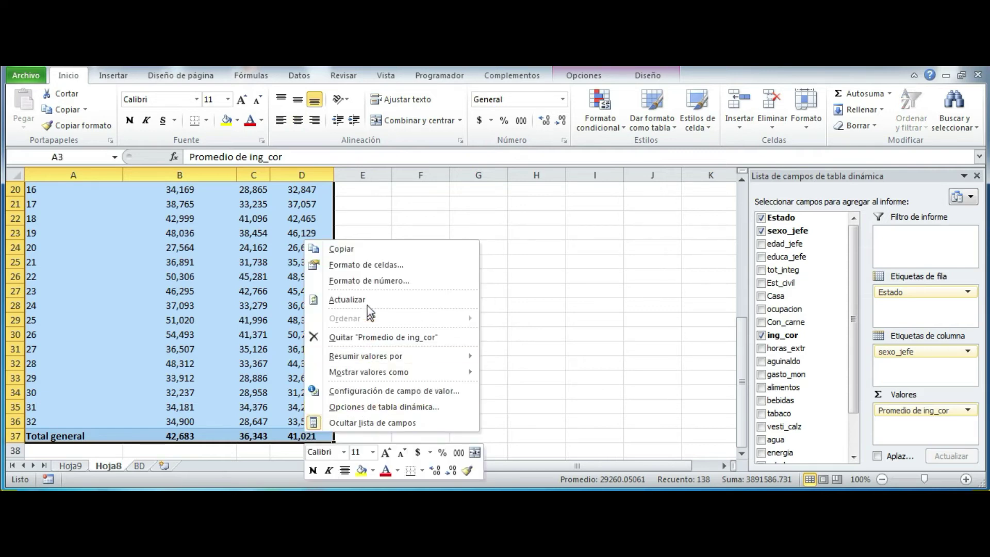
{"action": "left_click", "coordinate": [357, 253]}
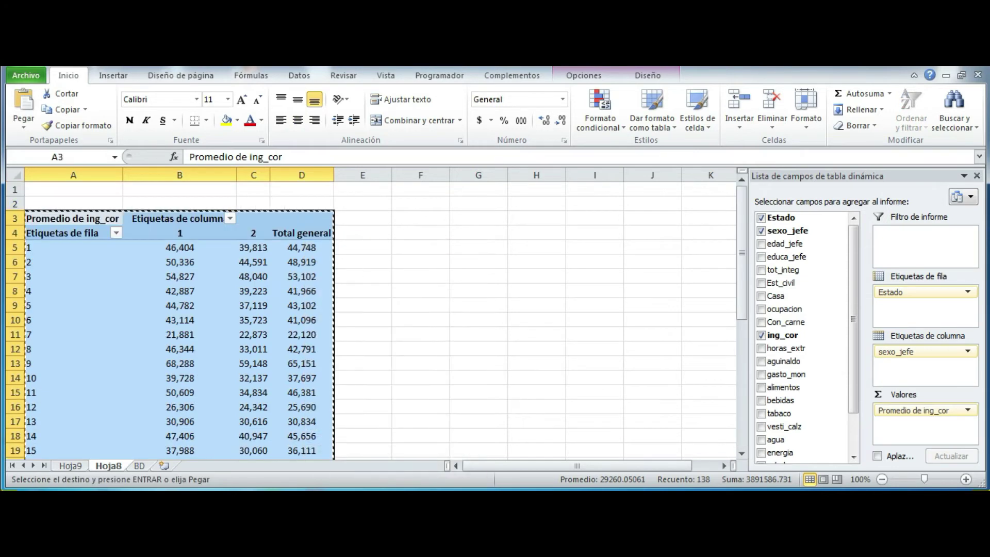
{"action": "key", "text": "alt+Tab"}
{"action": "left_click", "coordinate": [495, 235]}
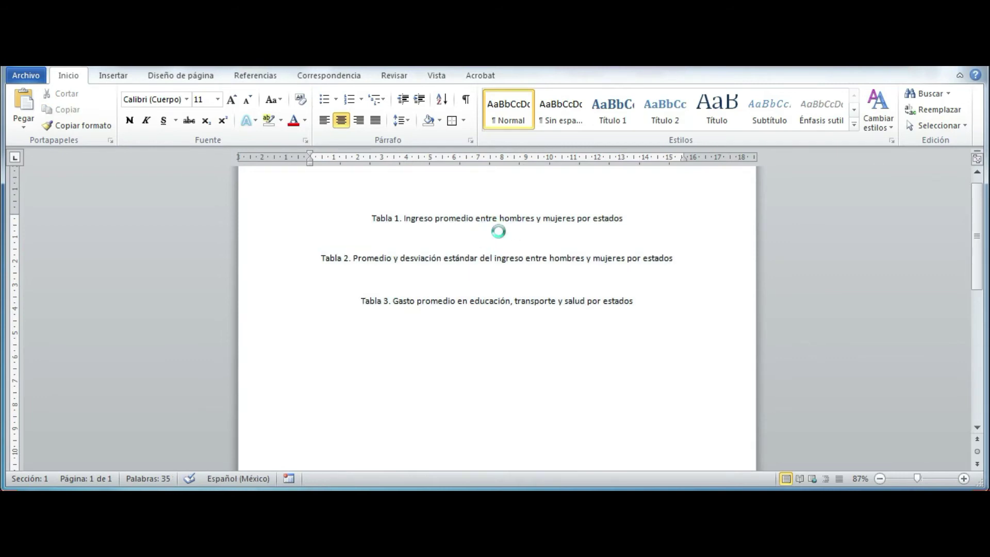
- Delete the pasted table's header row containing "Promedio de ing_cor" and "Etiquetas de columna", and center the table on the page
{"action": "left_click_drag", "start_coordinate": [975, 273], "coordinate": [976, 216]}
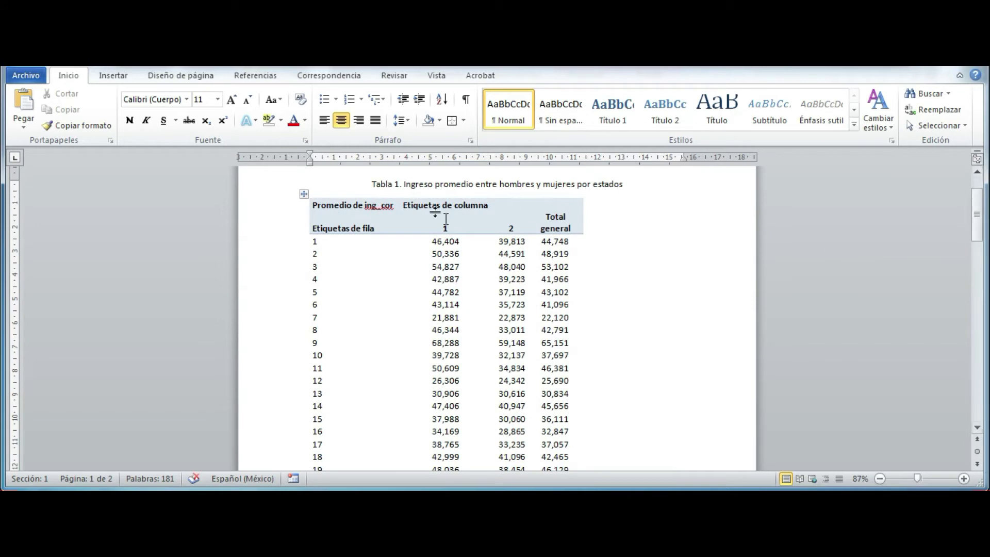
{"action": "left_click", "coordinate": [299, 206]}
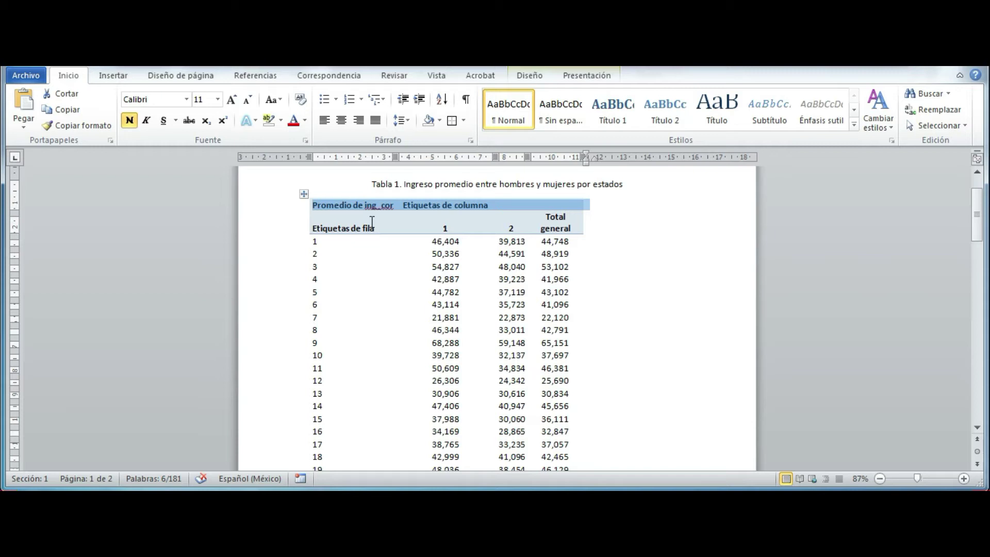
{"action": "key", "text": "BackSpace"}
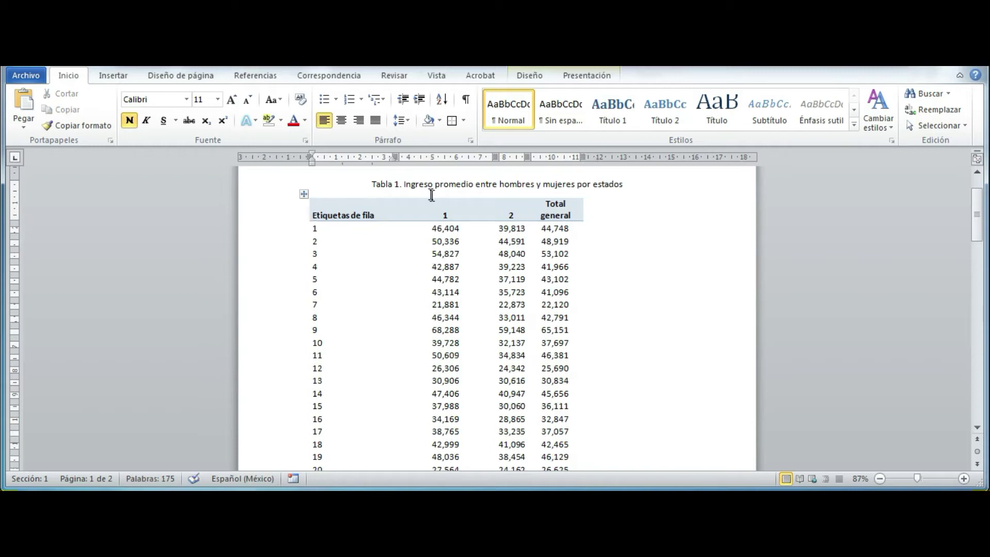
{"action": "left_click", "coordinate": [304, 194]}
{"action": "left_click", "coordinate": [340, 123]}
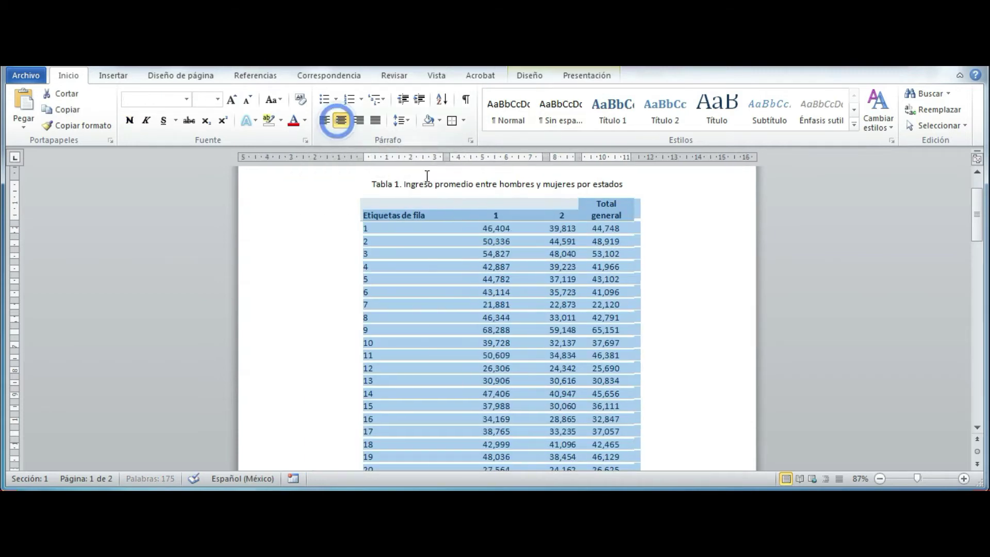
{"action": "left_click", "coordinate": [592, 186]}
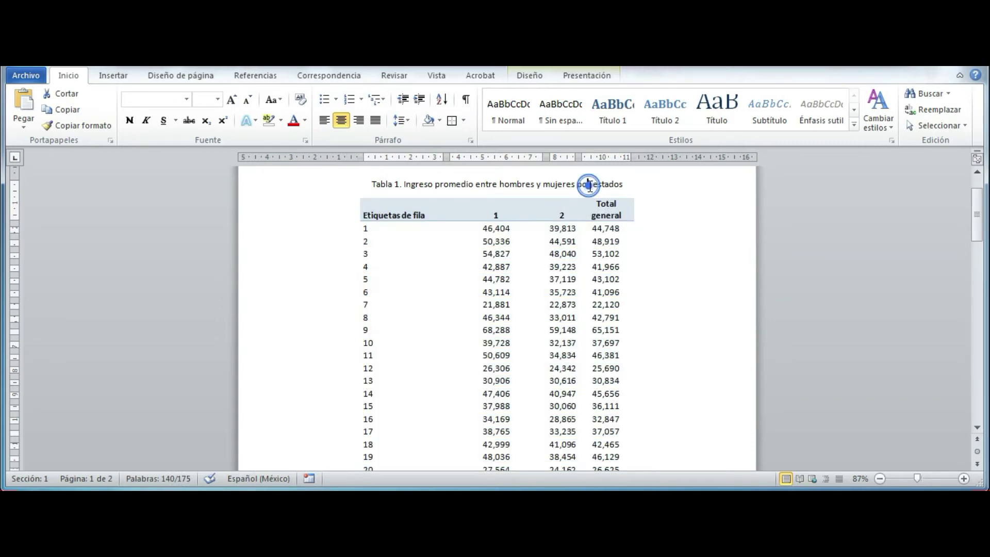
- Replace the row label 1 with "Aguascalientes" in the first state row of the Tabla 1 table
{"action": "left_click", "coordinate": [381, 230]}
{"action": "key", "text": "BackSpace"}
{"action": "type", "text": "Aguascalientes"}
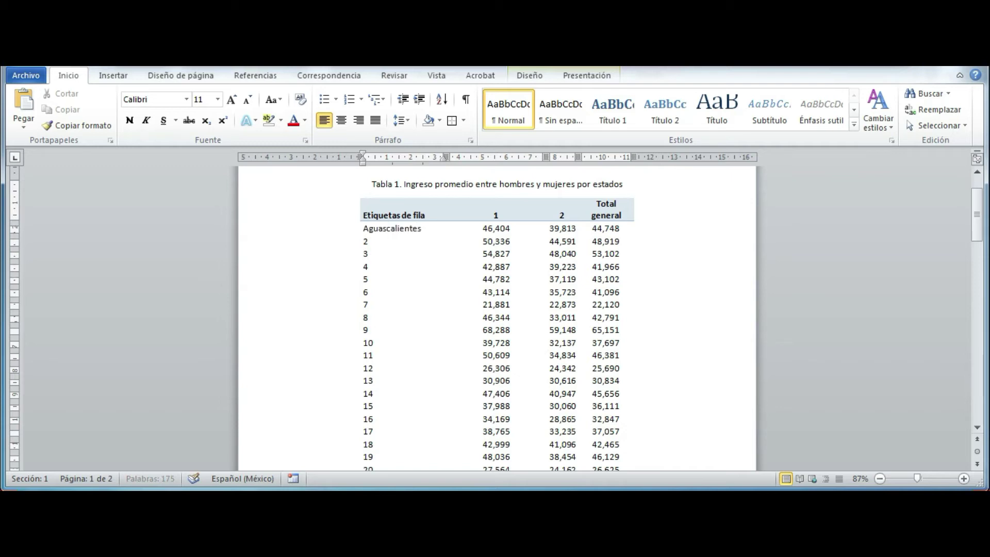
{"action": "left_click", "coordinate": [393, 242]}
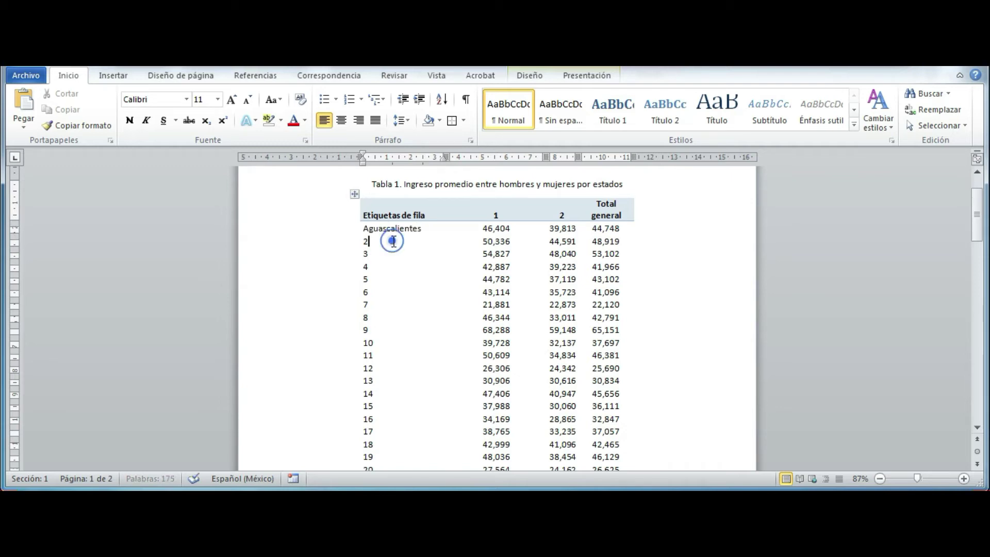
{"action": "left_click", "coordinate": [396, 228]}
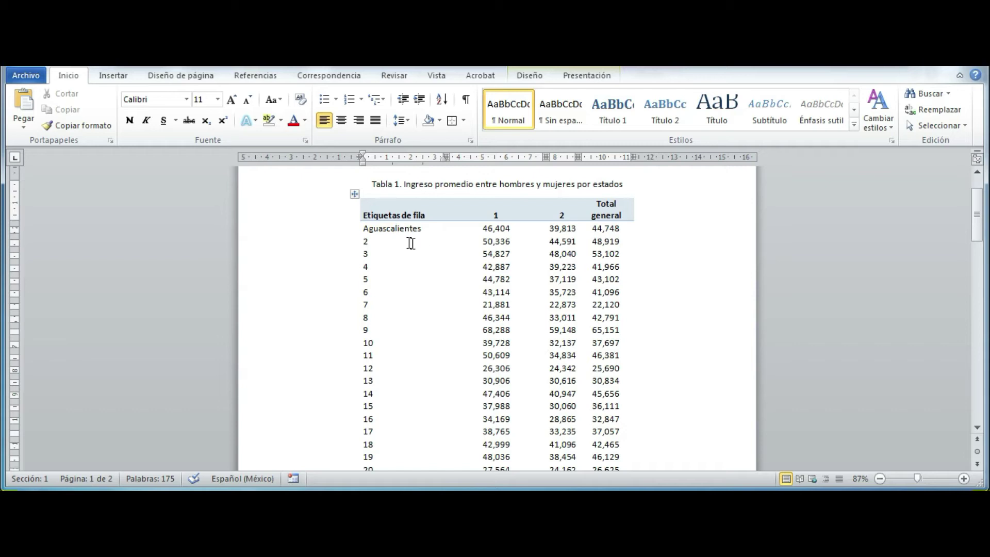
{"action": "mouse_move", "coordinate": [360, 242]}
{"action": "left_mouse_down"}
{"action": "mouse_move", "coordinate": [359, 266]}
{"action": "mouse_move", "coordinate": [361, 242]}
{"action": "left_mouse_up"}
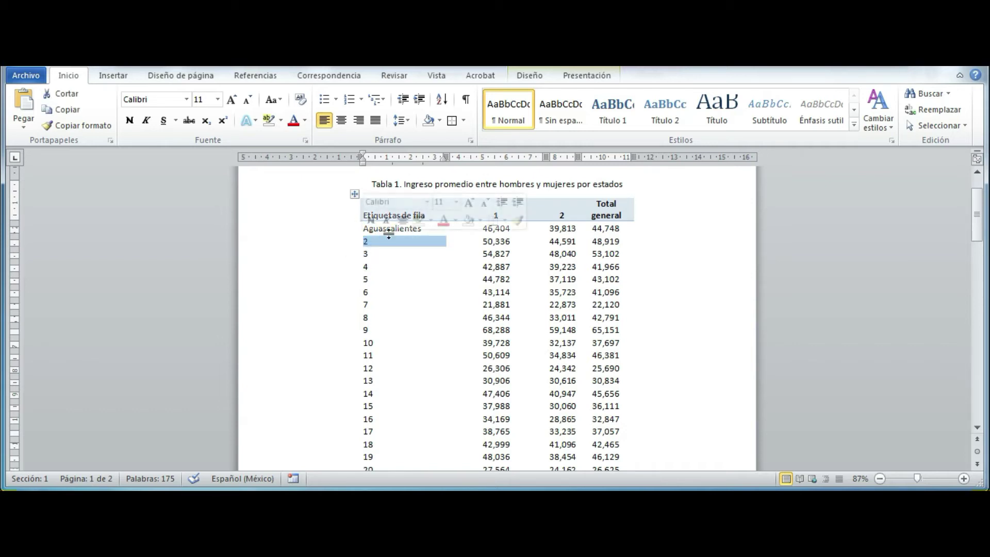
{"action": "left_click", "coordinate": [390, 232]}
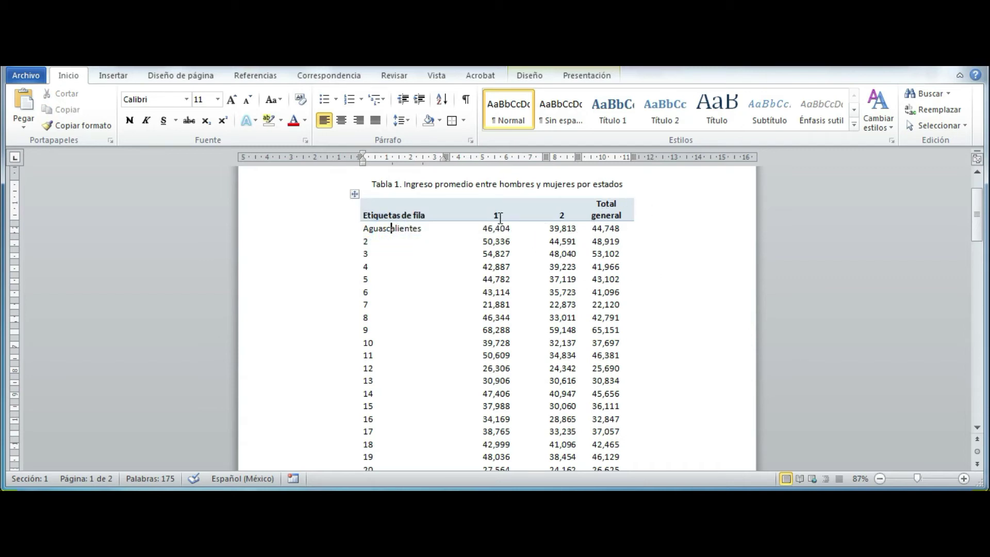
- Rename the table's column headers 1 and 2 as "Hombre" and "Mujer"
{"action": "double_click", "coordinate": [497, 215]}
{"action": "key", "text": "BackSpace"}
{"action": "type", "text": "Hombre"}
{"action": "left_click", "coordinate": [563, 217]}
{"action": "key", "text": "BackSpace"}
{"action": "type", "text": "Mujer"}
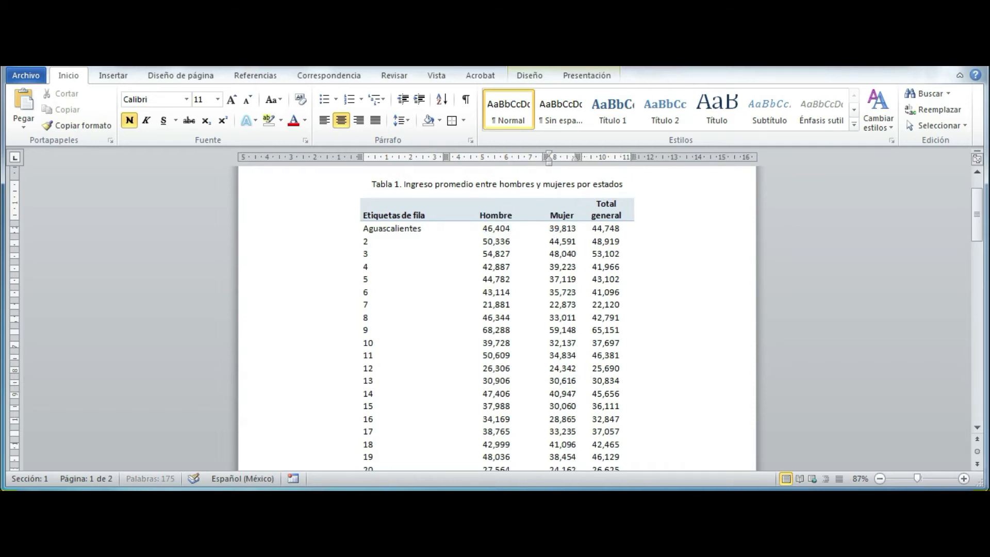
{"action": "left_click", "coordinate": [623, 217]}
- Push the Tabla 2 caption onto the second page with blank lines, and place the cursor on the empty line beneath it
{"action": "left_click", "coordinate": [977, 221]}
{"action": "left_click_drag", "start_coordinate": [977, 222], "coordinate": [980, 305]}
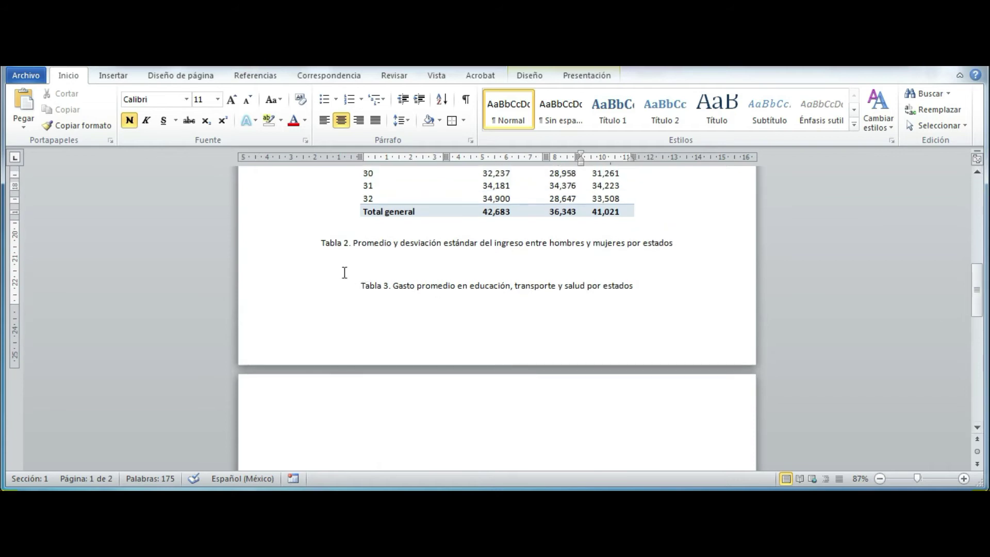
{"action": "left_click", "coordinate": [319, 243]}
{"action": "key", "text": "Return"}
{"action": "key", "text": "Return"}
{"action": "key", "text": "Return"}
{"action": "key", "text": "Return"}
{"action": "key", "text": "Return"}
{"action": "key", "text": "Return"}
{"action": "key", "text": "Return"}
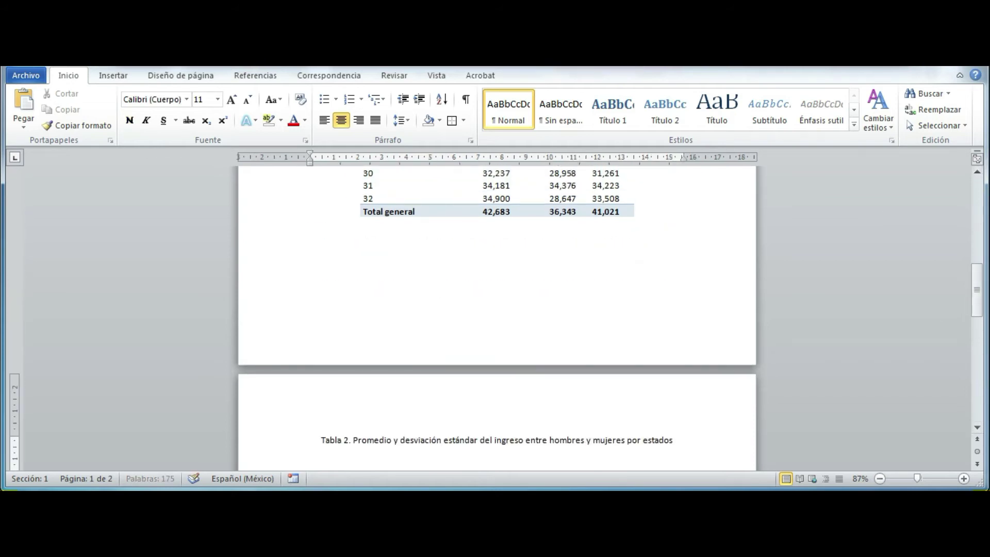
{"action": "left_click_drag", "start_coordinate": [976, 304], "coordinate": [975, 322]}
{"action": "left_click", "coordinate": [414, 343]}
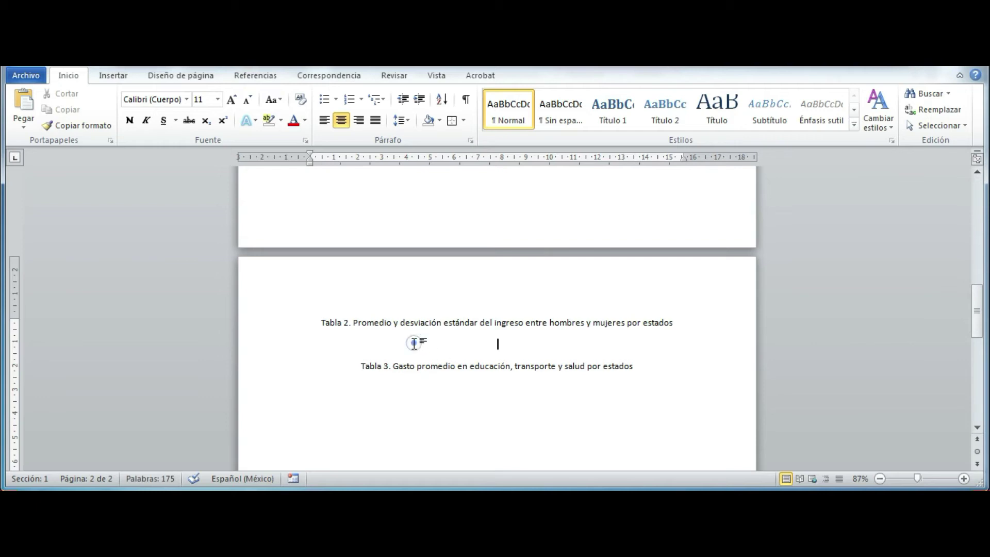
- Switch to the Excel workbook and remove sexo_jefe, Estado and Promedio de ing_cor from the pivot table, leaving it empty
{"action": "key", "text": "alt+Tab"}
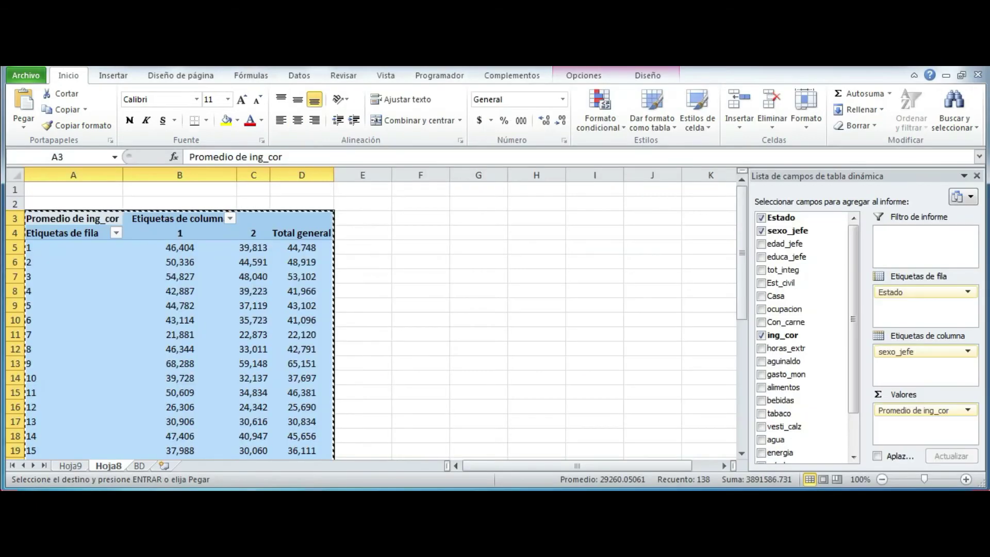
{"action": "left_click", "coordinate": [383, 249]}
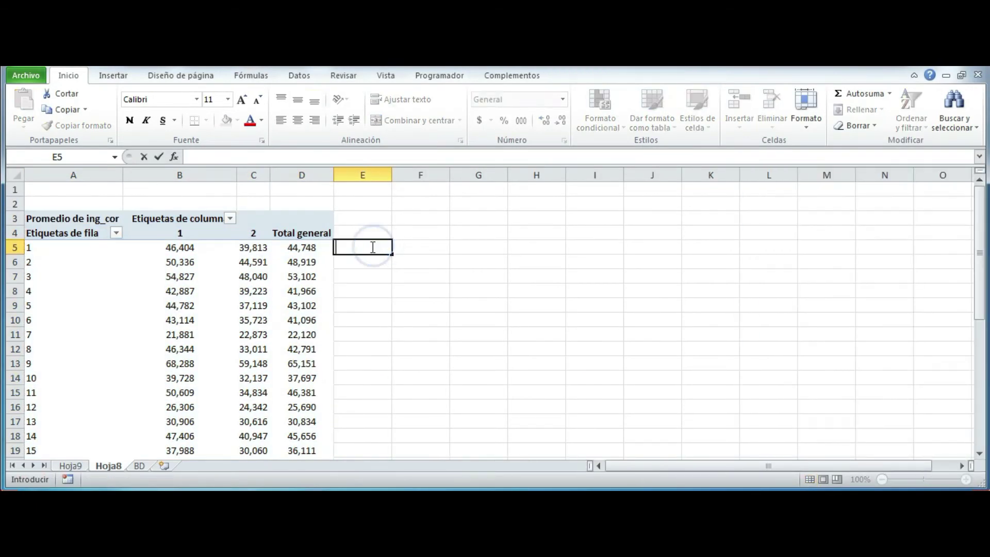
{"action": "left_click", "coordinate": [316, 249]}
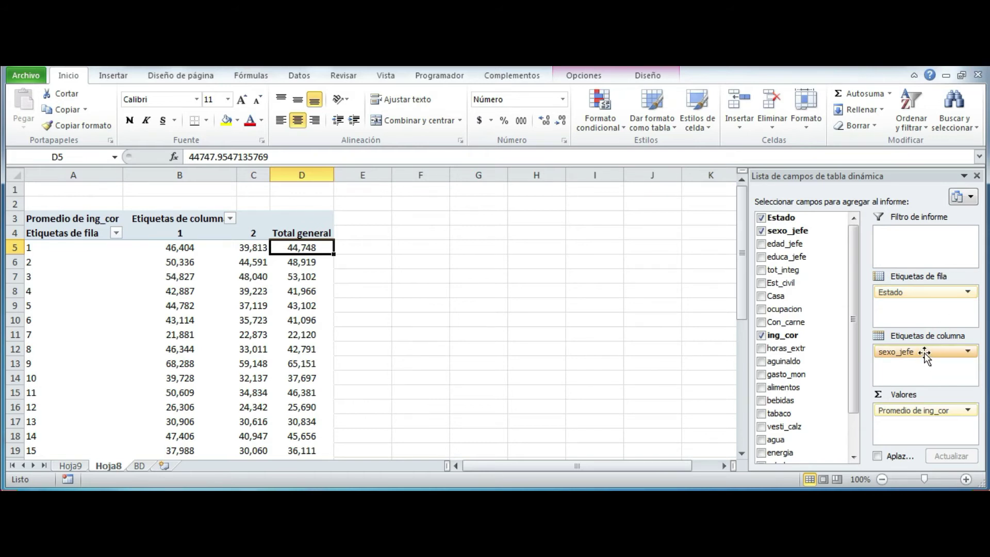
{"action": "left_click_drag", "start_coordinate": [925, 356], "coordinate": [689, 347]}
{"action": "left_click_drag", "start_coordinate": [914, 292], "coordinate": [652, 307]}
{"action": "left_click_drag", "start_coordinate": [917, 411], "coordinate": [602, 373]}
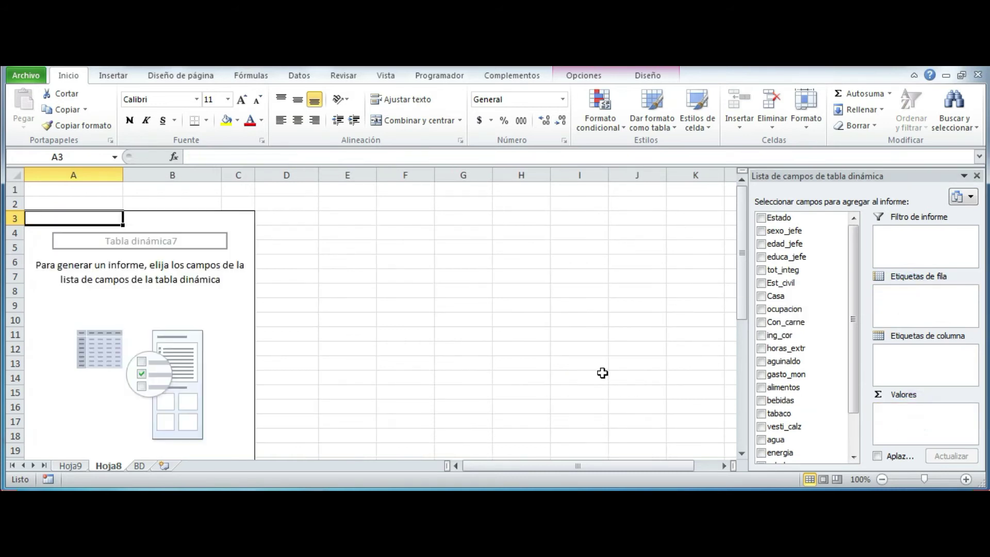
{"action": "left_click", "coordinate": [240, 308]}
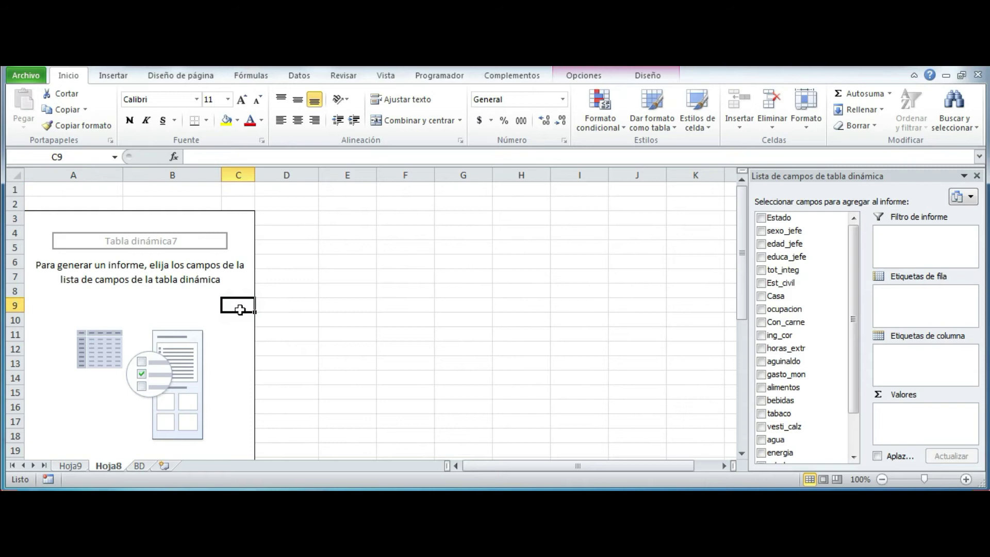
{"action": "left_click", "coordinate": [150, 217]}
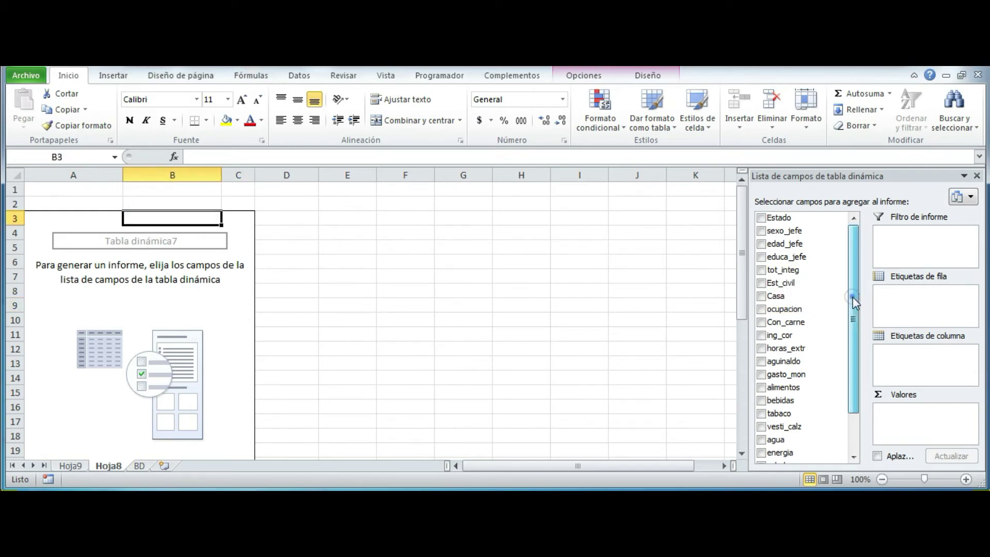
- Lay out the pivot table with Estado as rows, sexo_jefe as columns and ing_cor added twice as values
{"action": "left_click_drag", "start_coordinate": [784, 221], "coordinate": [909, 312]}
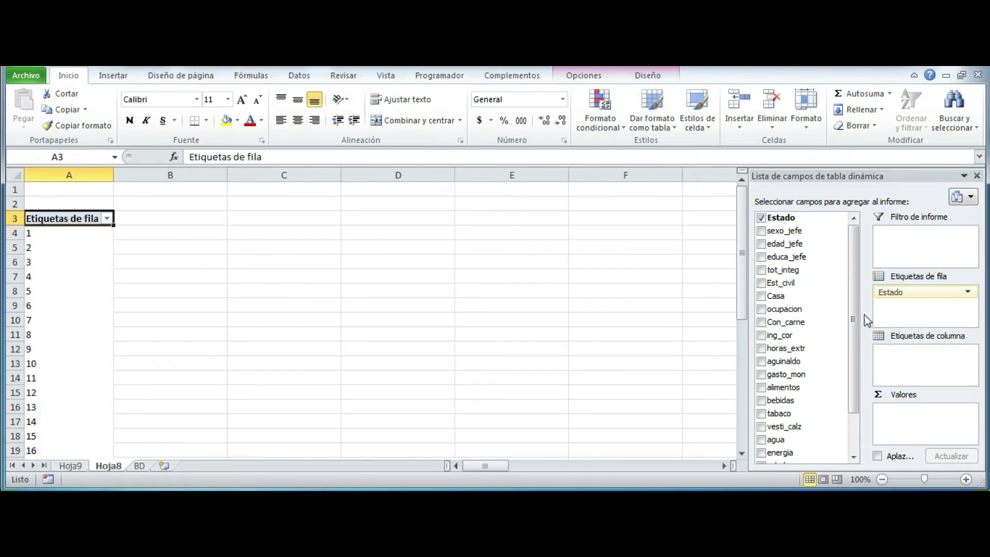
{"action": "left_click_drag", "start_coordinate": [794, 232], "coordinate": [915, 354]}
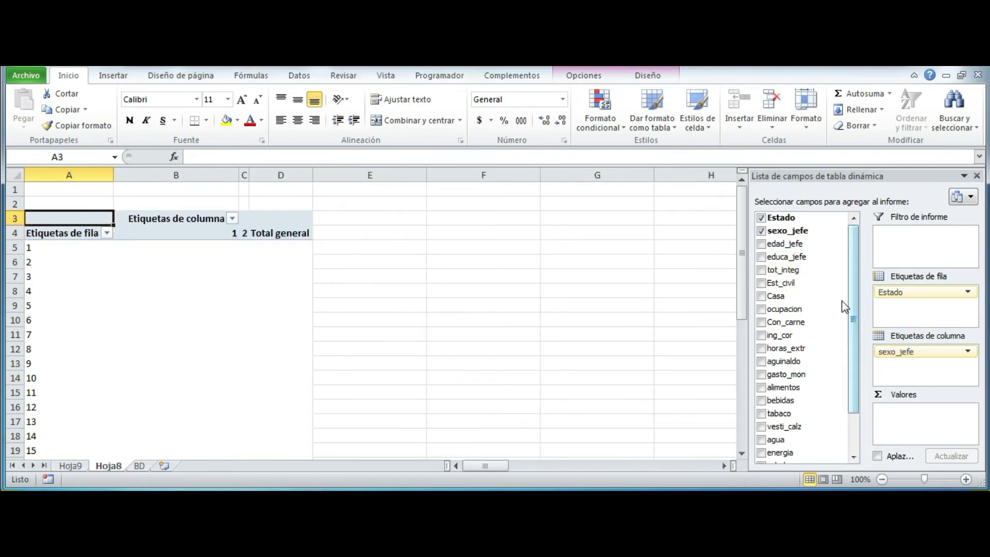
{"action": "left_click_drag", "start_coordinate": [782, 335], "coordinate": [905, 416]}
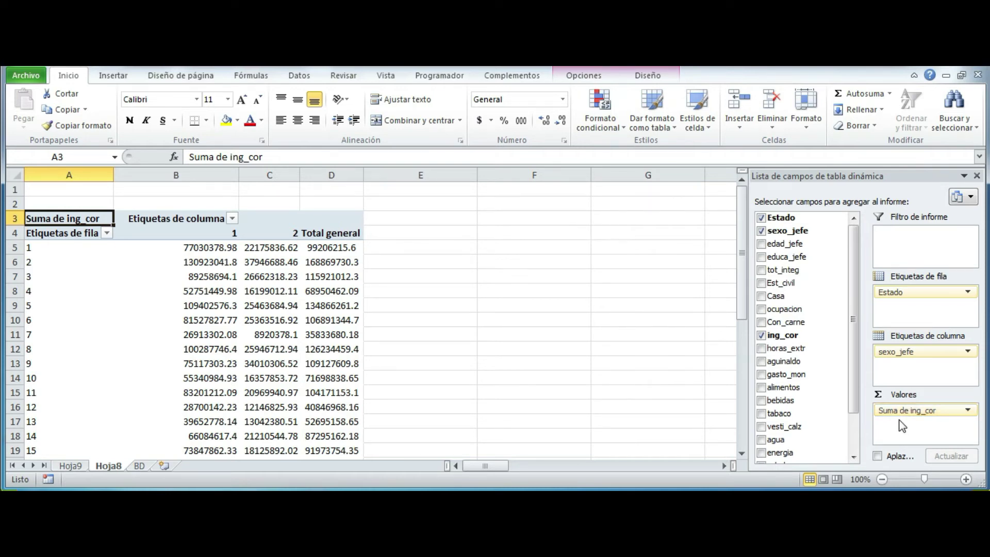
{"action": "left_click", "coordinate": [790, 336]}
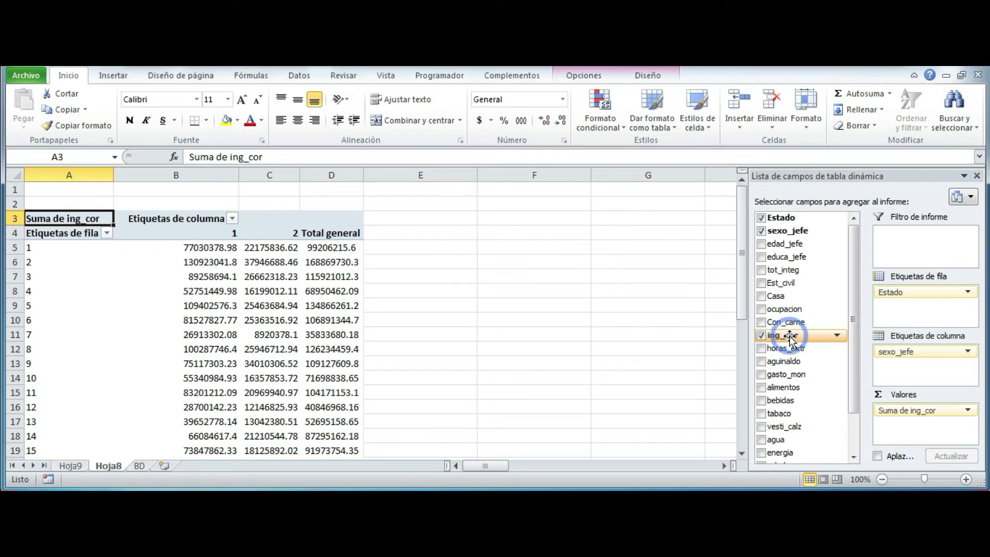
{"action": "left_click_drag", "start_coordinate": [791, 338], "coordinate": [902, 427]}
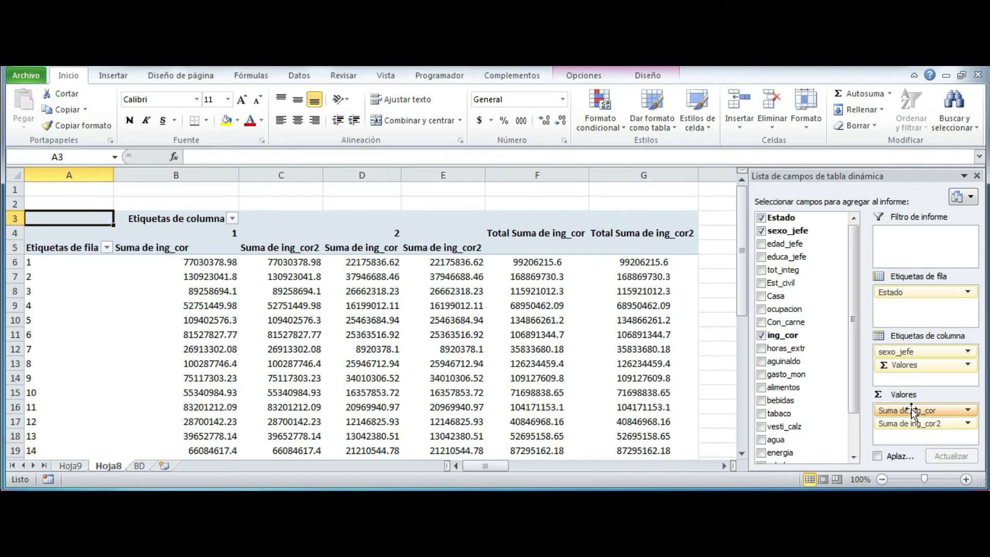
- Summarize the first ing_cor value field by Promedio, formatted as Número with 0 decimals and a thousands separator
{"action": "left_click", "coordinate": [912, 410]}
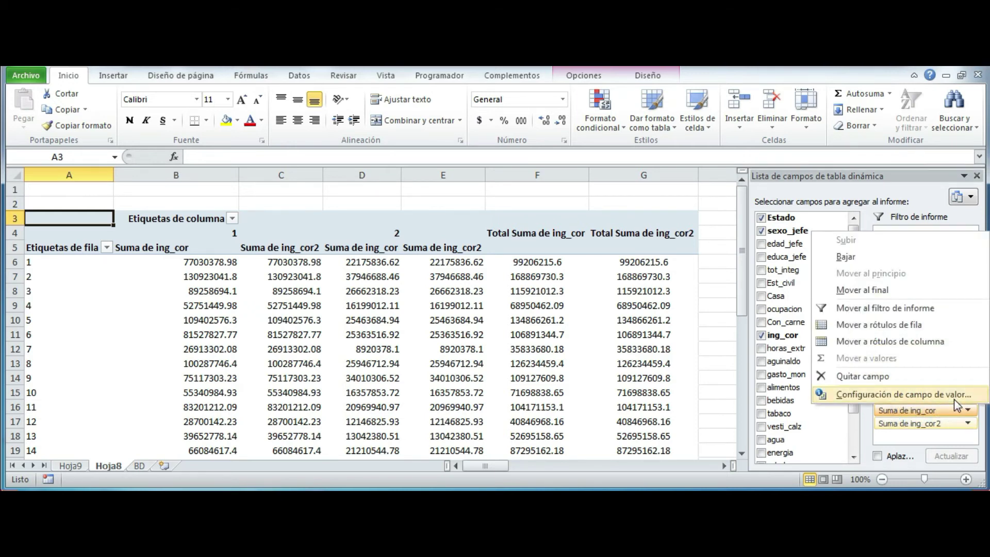
{"action": "left_click", "coordinate": [955, 400]}
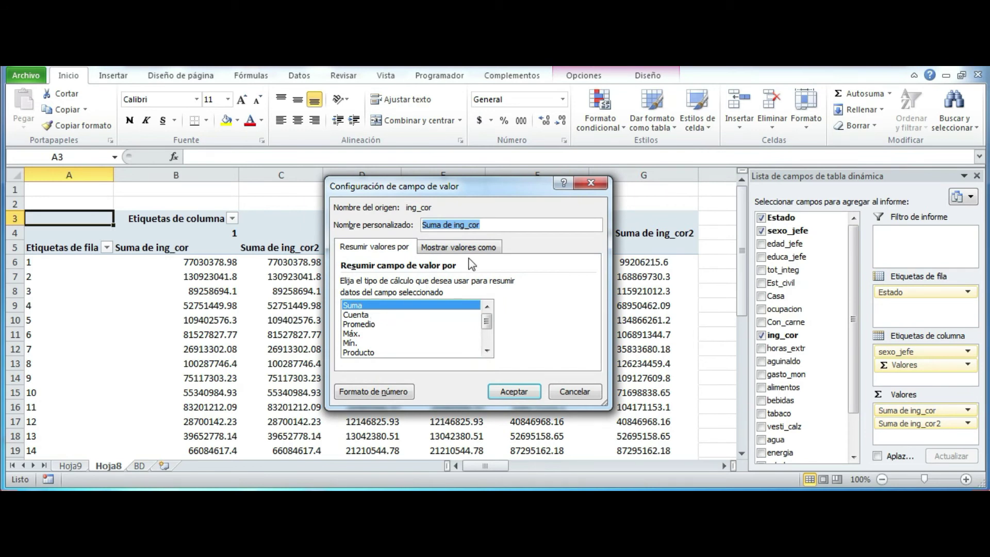
{"action": "left_click", "coordinate": [368, 324]}
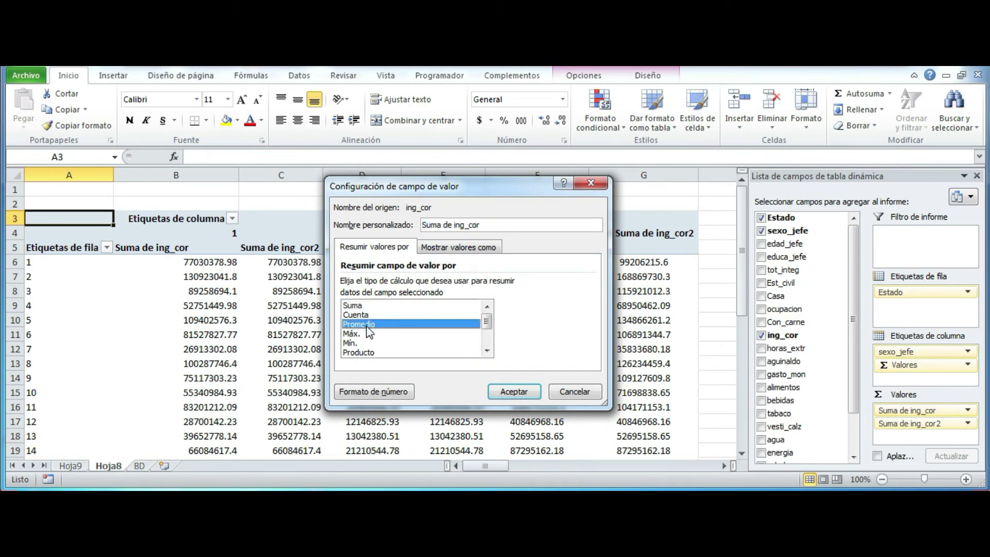
{"action": "left_click", "coordinate": [372, 393]}
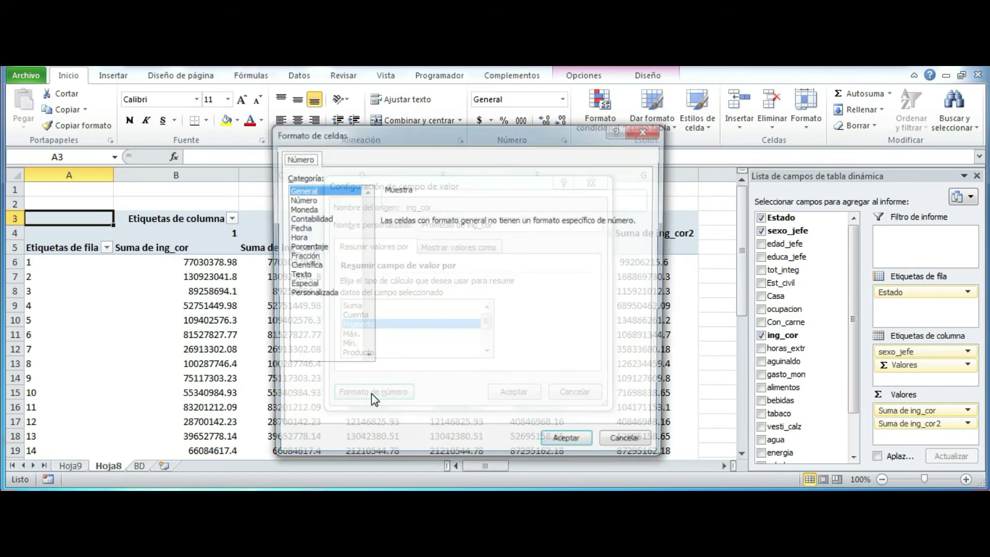
{"action": "left_click", "coordinate": [308, 200]}
{"action": "left_click", "coordinate": [495, 225]}
{"action": "left_click", "coordinate": [496, 225]}
{"action": "left_click", "coordinate": [385, 240]}
{"action": "left_click", "coordinate": [566, 444]}
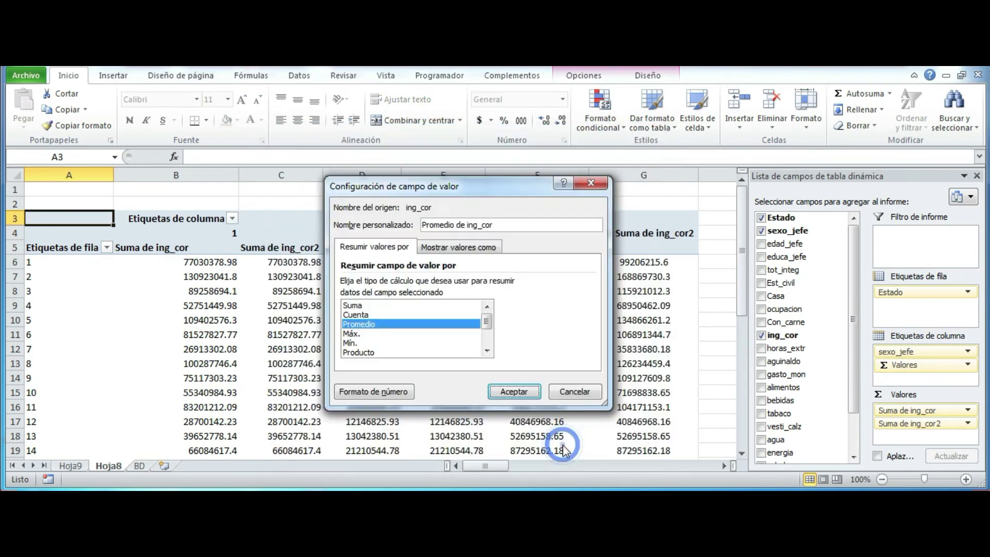
{"action": "left_click", "coordinate": [512, 393]}
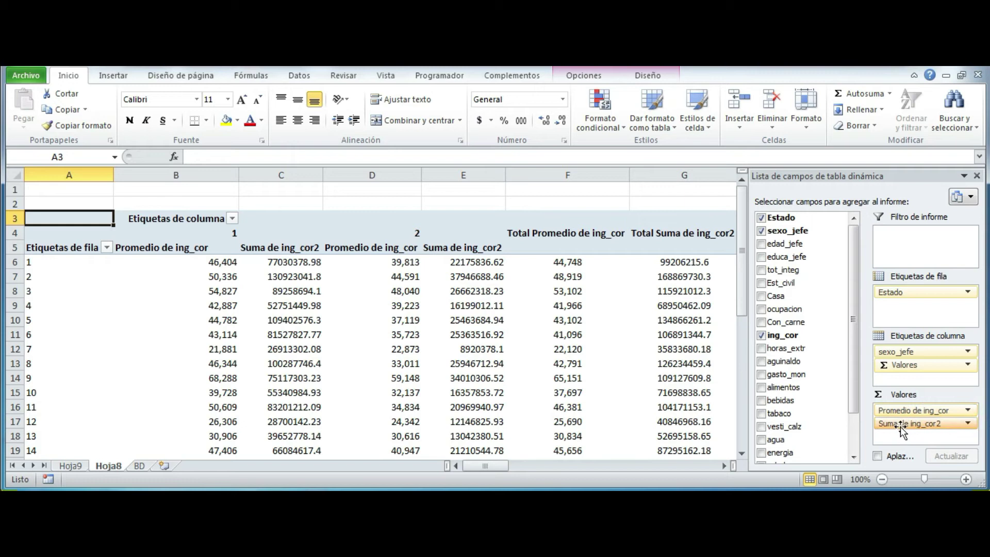
- Summarize the second ing_cor value field by Desvest, formatted as Número with 0 decimals and a thousands separator
{"action": "left_click", "coordinate": [968, 424]}
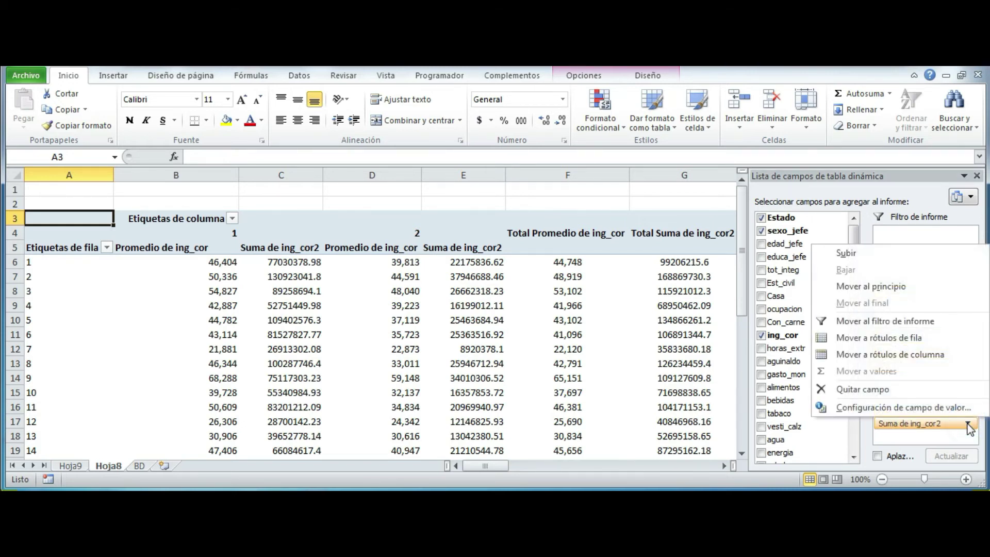
{"action": "left_click", "coordinate": [942, 407]}
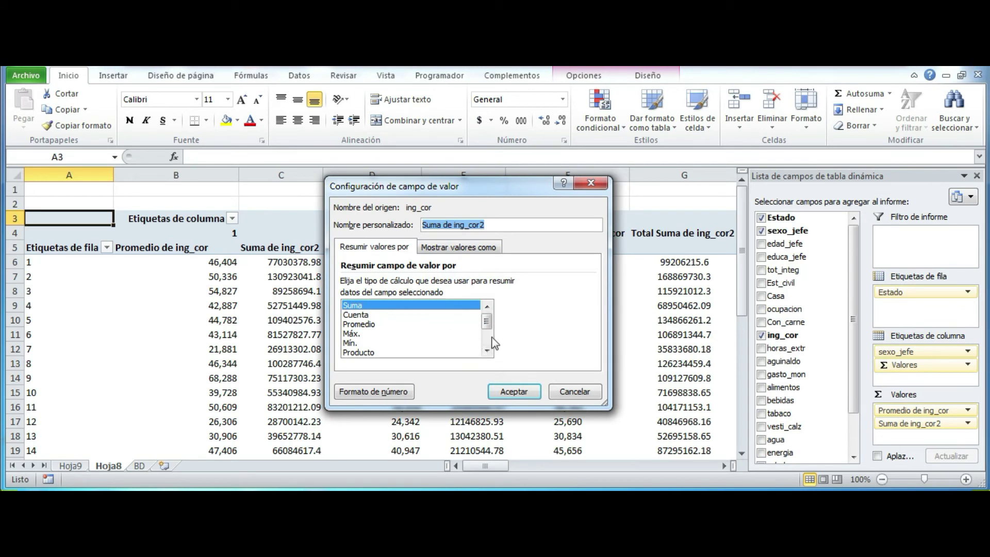
{"action": "left_click_drag", "start_coordinate": [487, 323], "coordinate": [488, 332]}
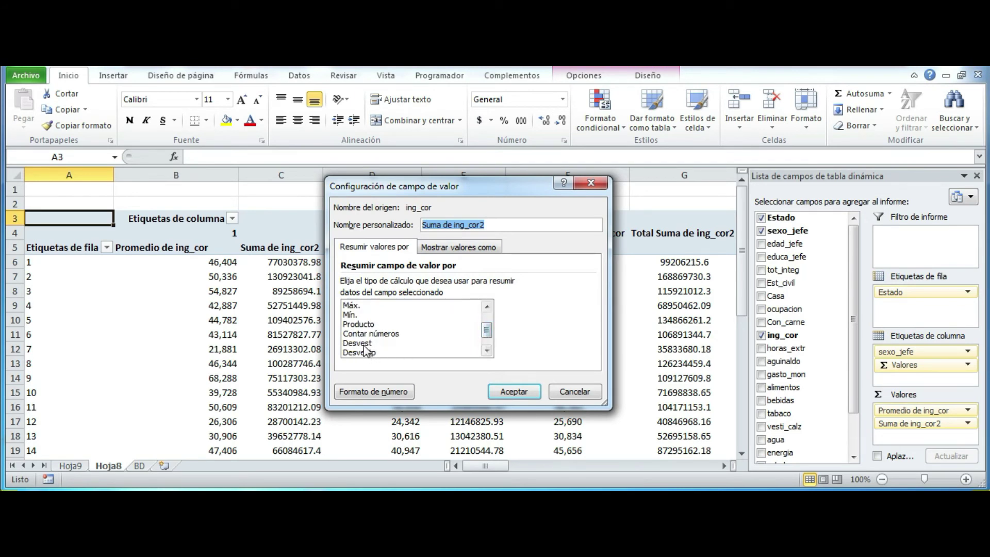
{"action": "left_click", "coordinate": [364, 345]}
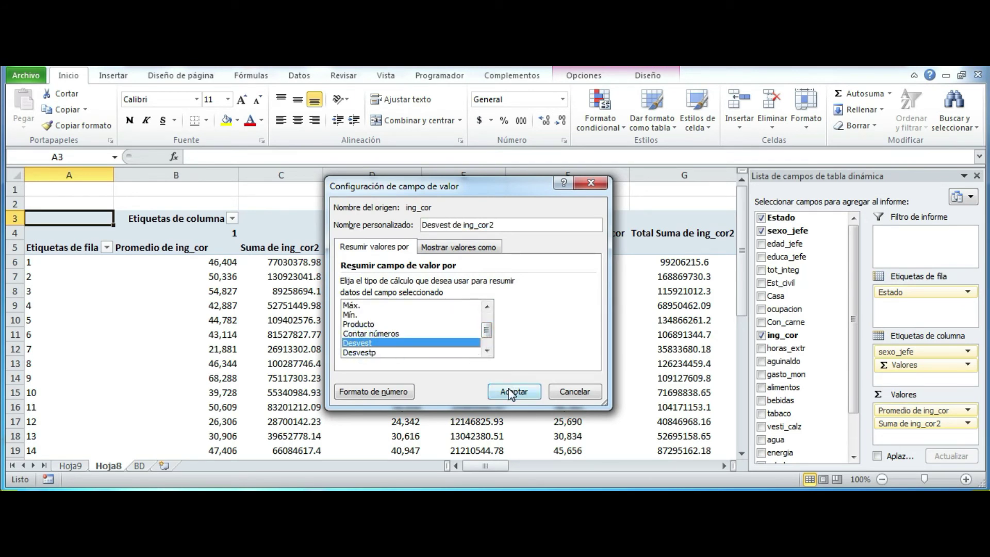
{"action": "left_click", "coordinate": [377, 393]}
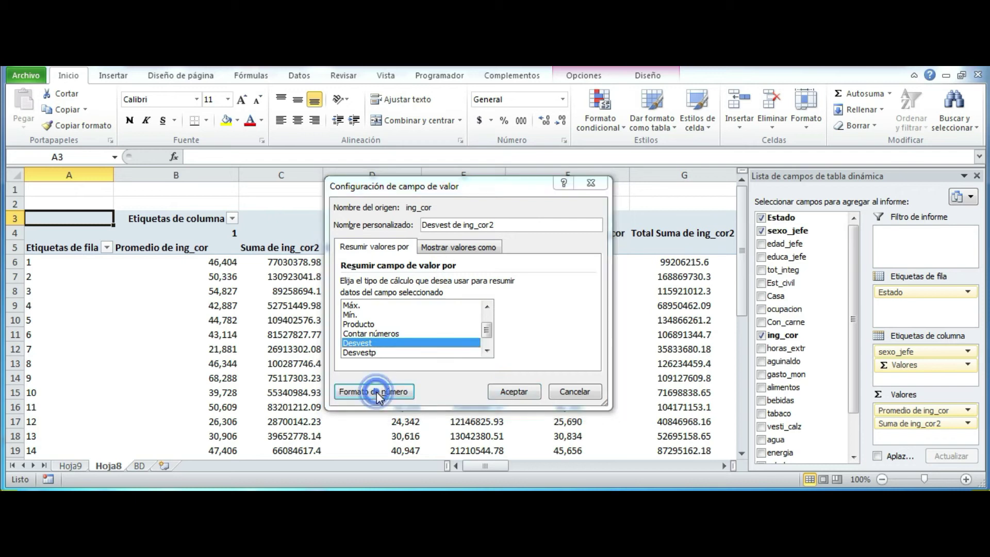
{"action": "left_click", "coordinate": [320, 200]}
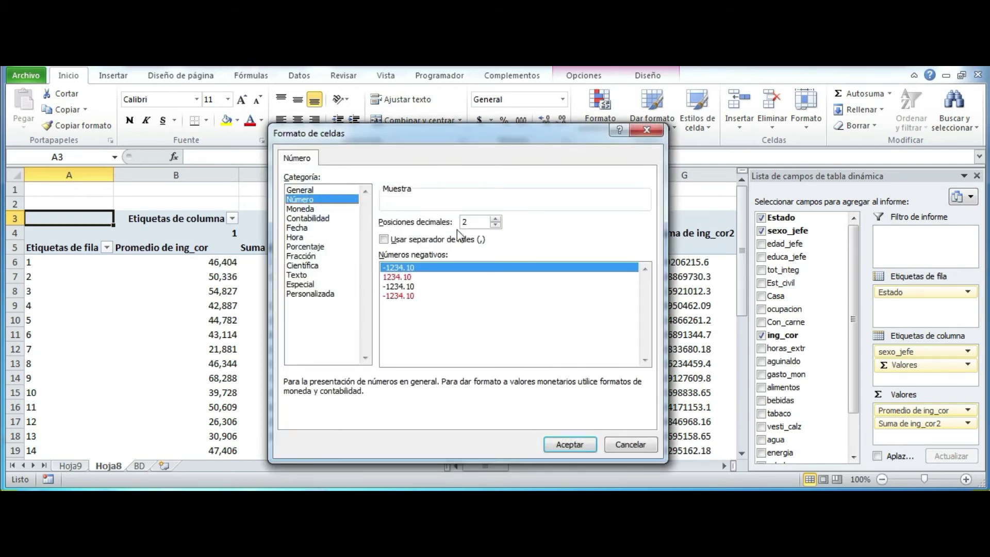
{"action": "left_click", "coordinate": [496, 226]}
{"action": "left_click", "coordinate": [495, 226]}
{"action": "left_click", "coordinate": [385, 240]}
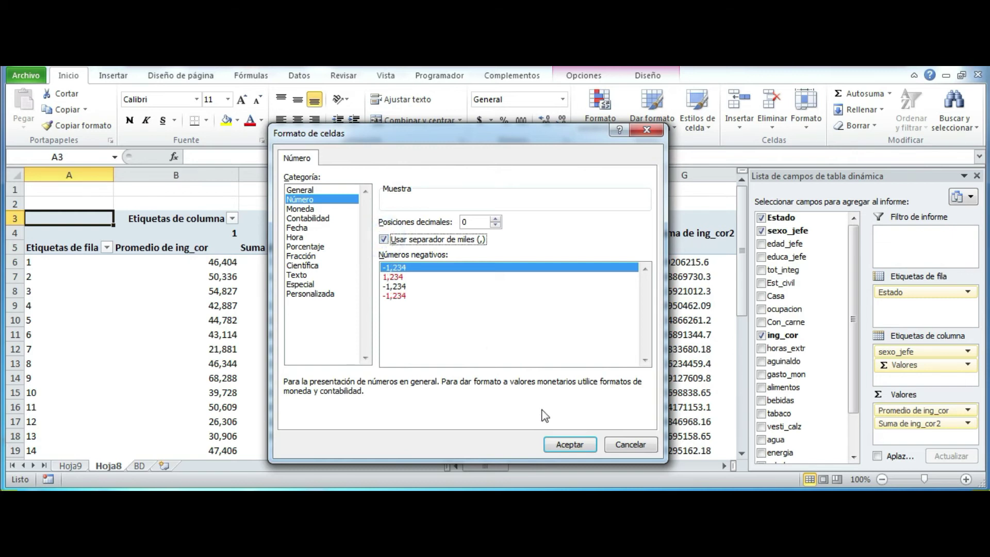
{"action": "left_click", "coordinate": [569, 444]}
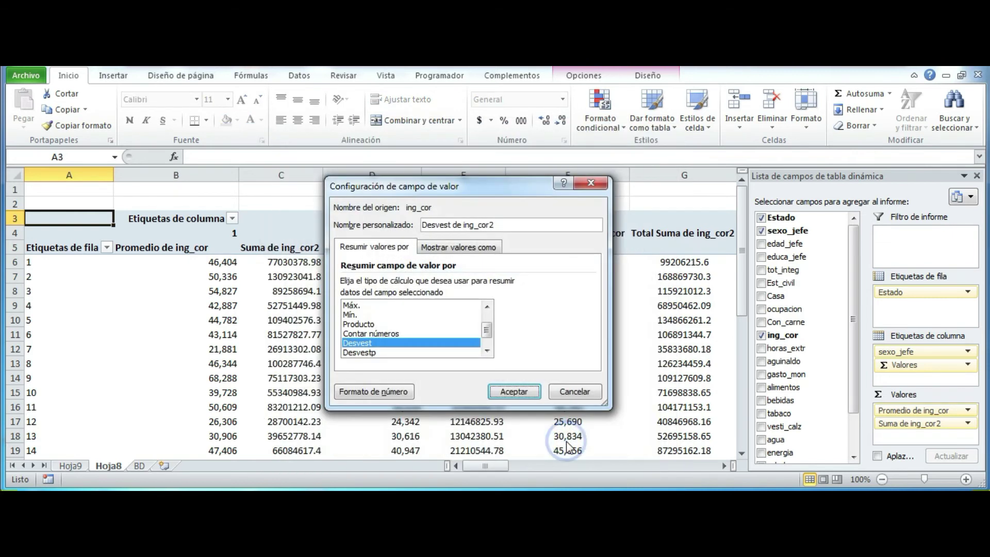
{"action": "left_click", "coordinate": [515, 392]}
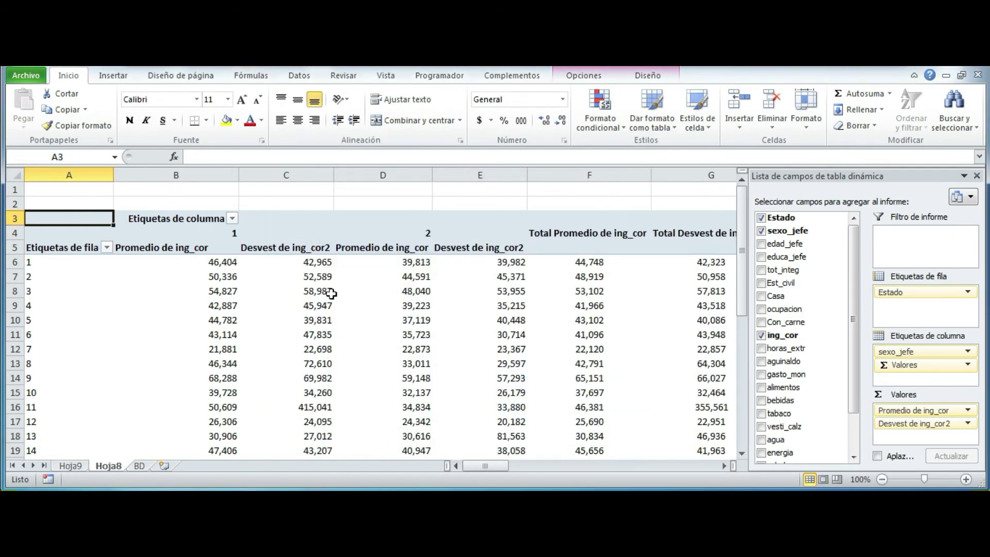
- Review the pivot table's averages and standard deviations by state and the list of states in the row label filter
{"action": "mouse_move", "coordinate": [489, 464]}
{"action": "left_mouse_down"}
{"action": "mouse_move", "coordinate": [525, 462]}
{"action": "mouse_move", "coordinate": [484, 463]}
{"action": "left_mouse_up"}
{"action": "left_click_drag", "start_coordinate": [57, 218], "coordinate": [678, 384]}
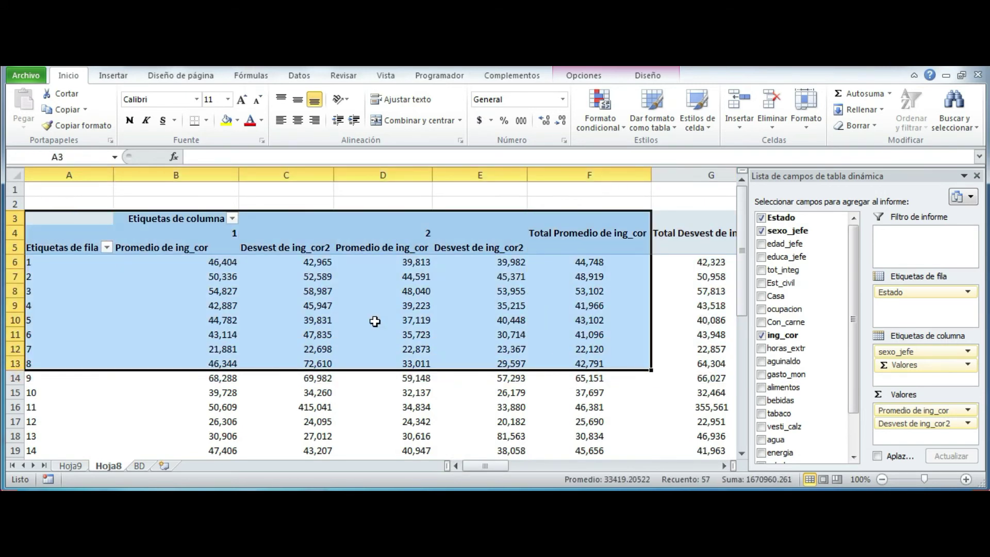
{"action": "left_click", "coordinate": [350, 317]}
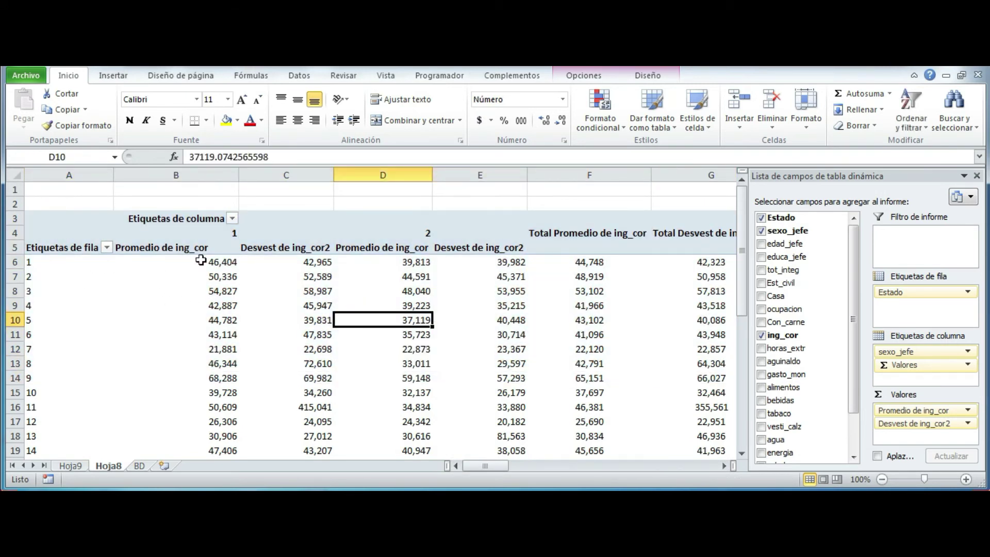
{"action": "left_click", "coordinate": [475, 465]}
{"action": "left_click", "coordinate": [458, 466]}
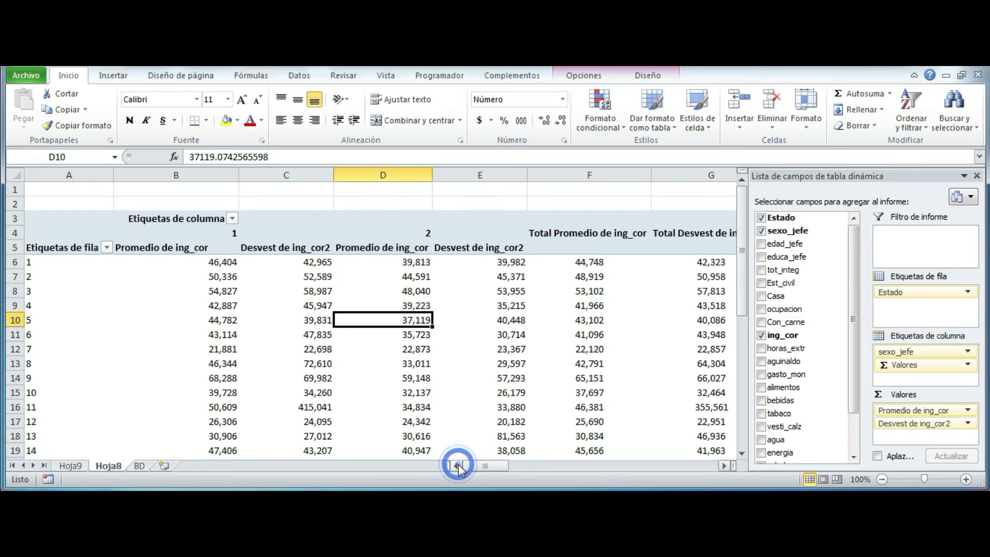
{"action": "left_click", "coordinate": [65, 285]}
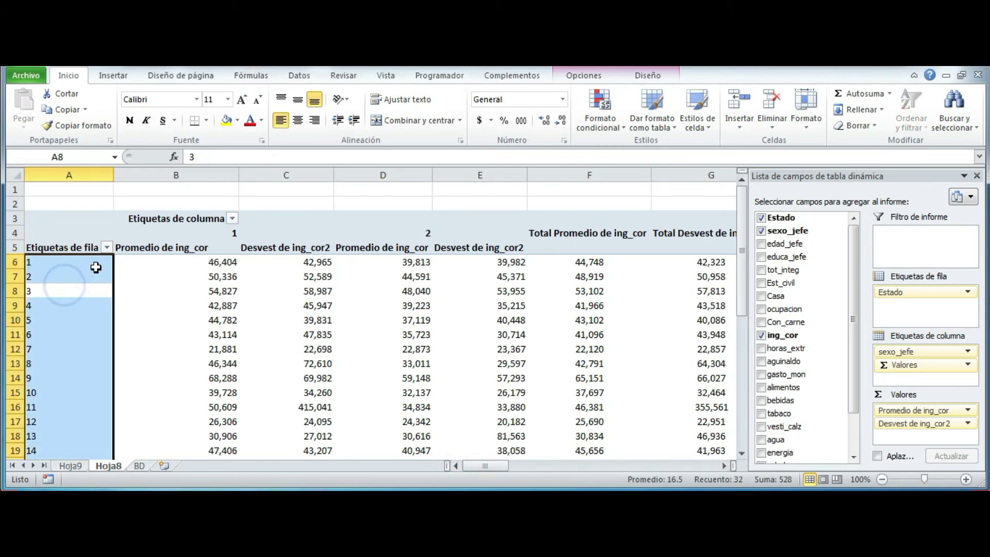
{"action": "left_click", "coordinate": [84, 231]}
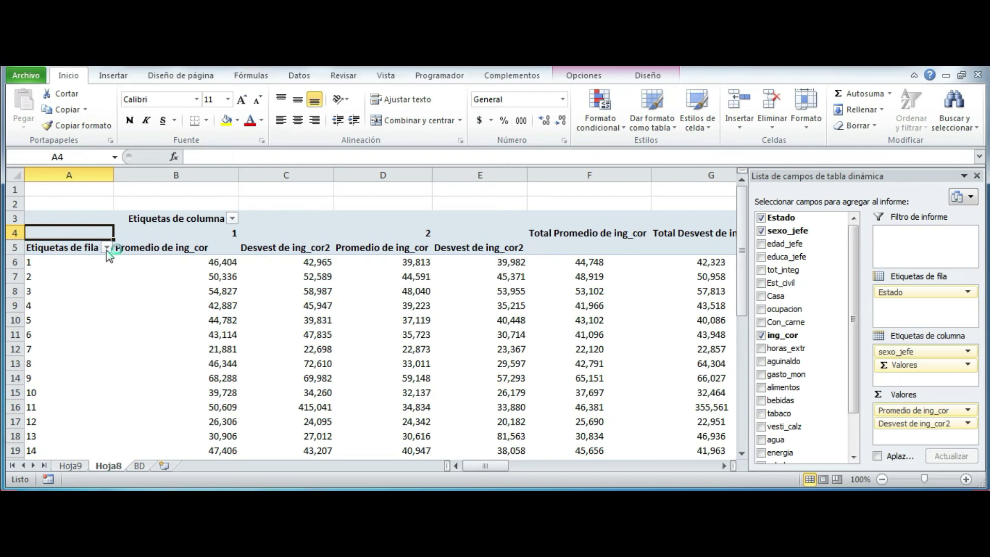
{"action": "left_click", "coordinate": [106, 248]}
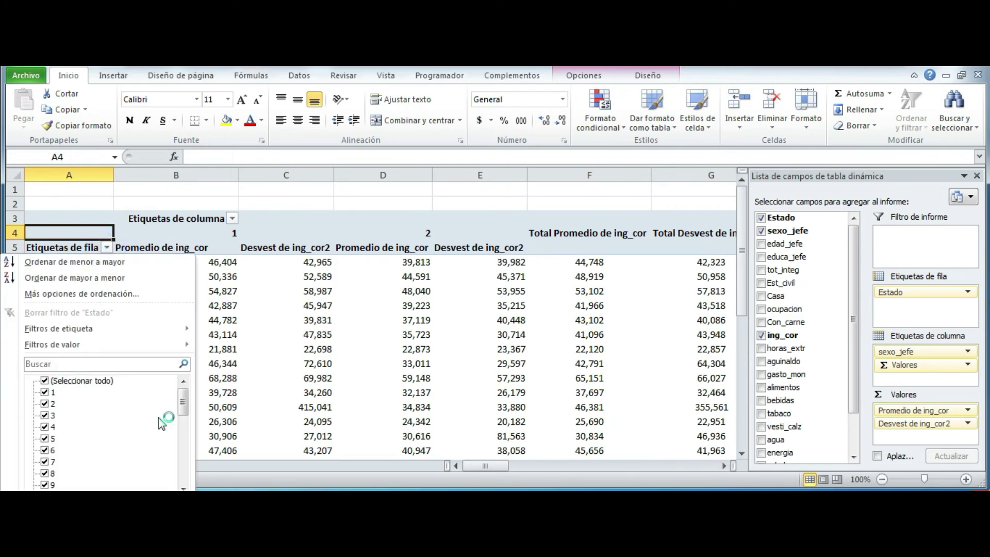
{"action": "mouse_move", "coordinate": [183, 404]}
{"action": "left_mouse_down"}
{"action": "mouse_move", "coordinate": [183, 436]}
{"action": "mouse_move", "coordinate": [183, 397]}
{"action": "left_mouse_up"}
{"action": "left_click", "coordinate": [90, 248]}
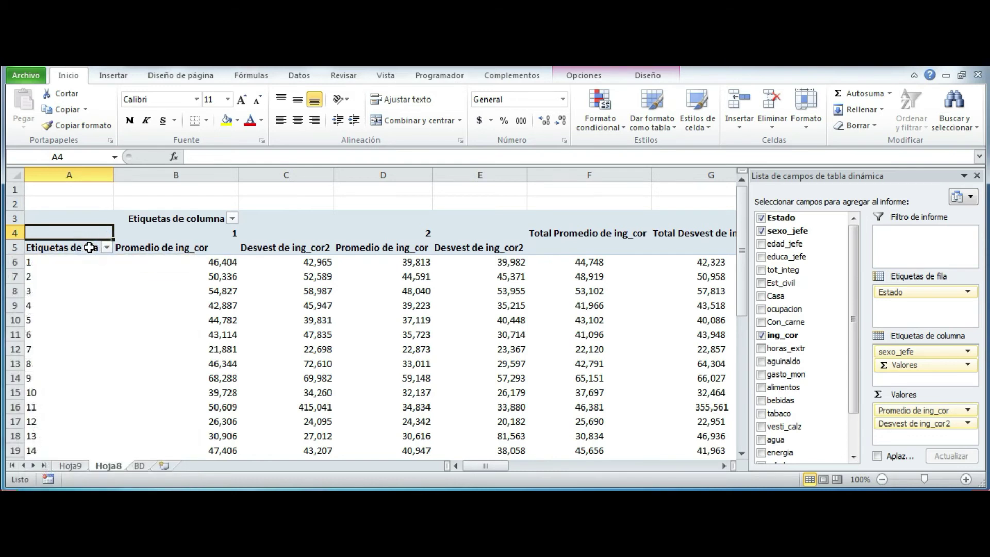
{"action": "left_click", "coordinate": [90, 248]}
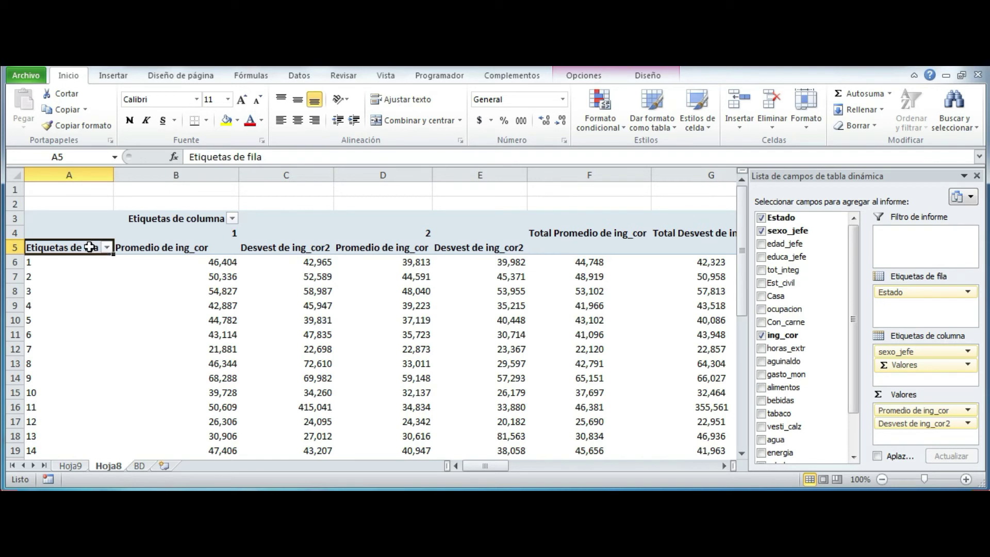
- Filter the pivot table's row labels to show only states 1, 2 and 3
{"action": "left_click", "coordinate": [107, 249]}
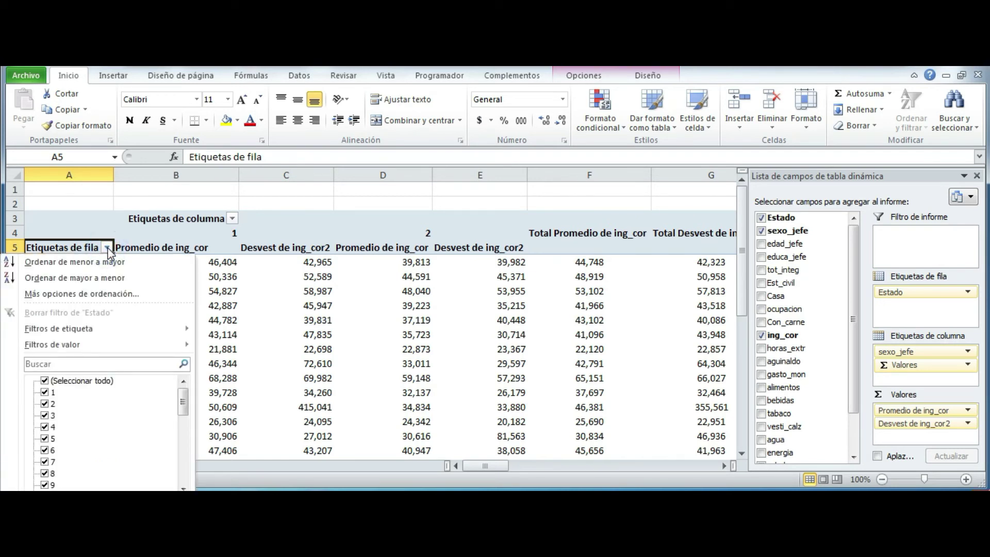
{"action": "left_click", "coordinate": [46, 382]}
{"action": "left_click", "coordinate": [46, 381]}
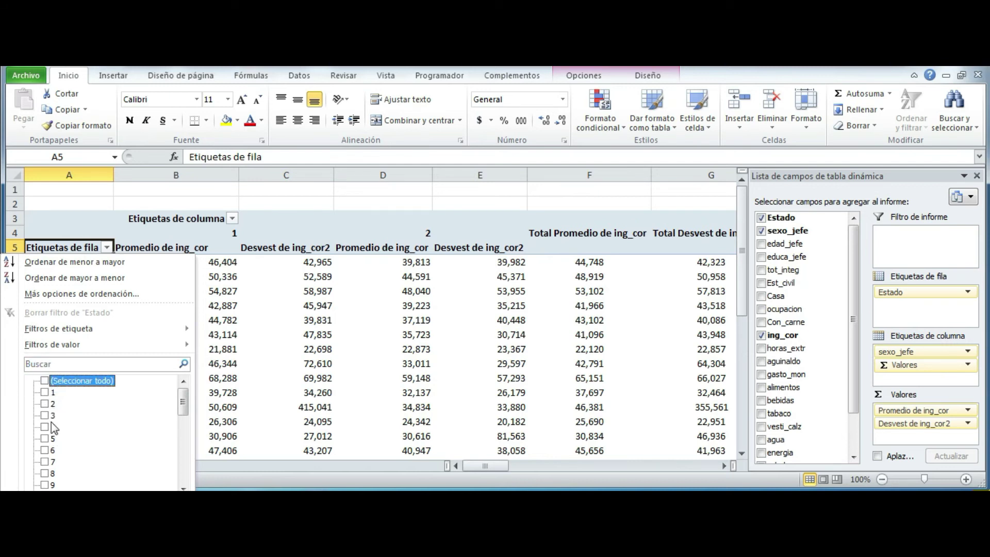
{"action": "left_click", "coordinate": [45, 393]}
{"action": "left_click", "coordinate": [46, 404]}
{"action": "left_click", "coordinate": [46, 416]}
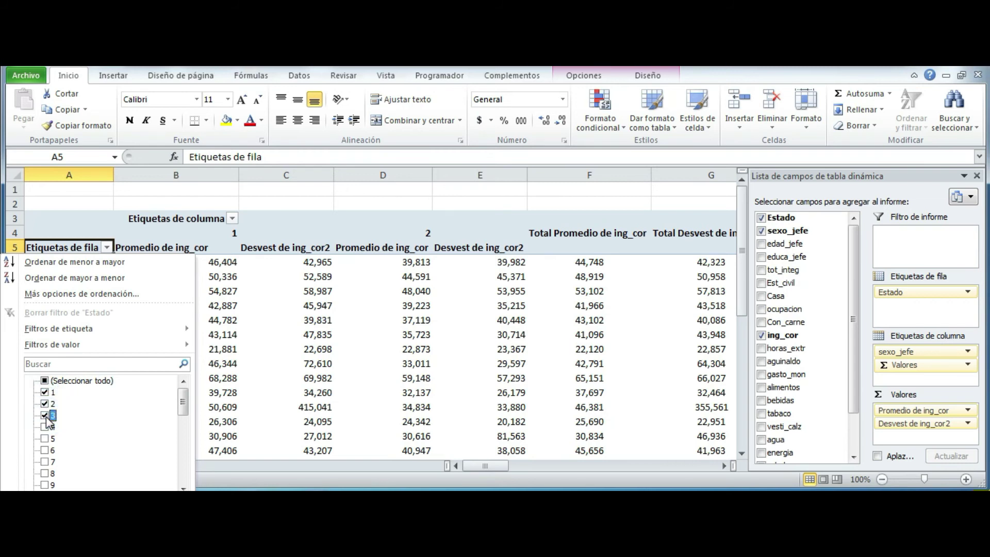
{"action": "key", "text": "Return"}
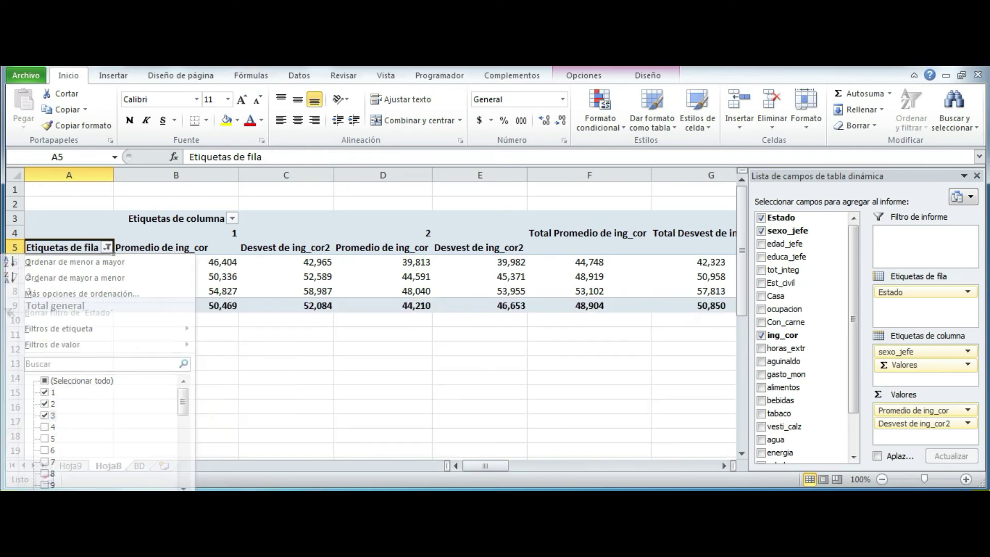
- Copy the whole filtered pivot table, switch to the Word document and paste it under the Tabla 2 title
{"action": "left_click", "coordinate": [357, 377]}
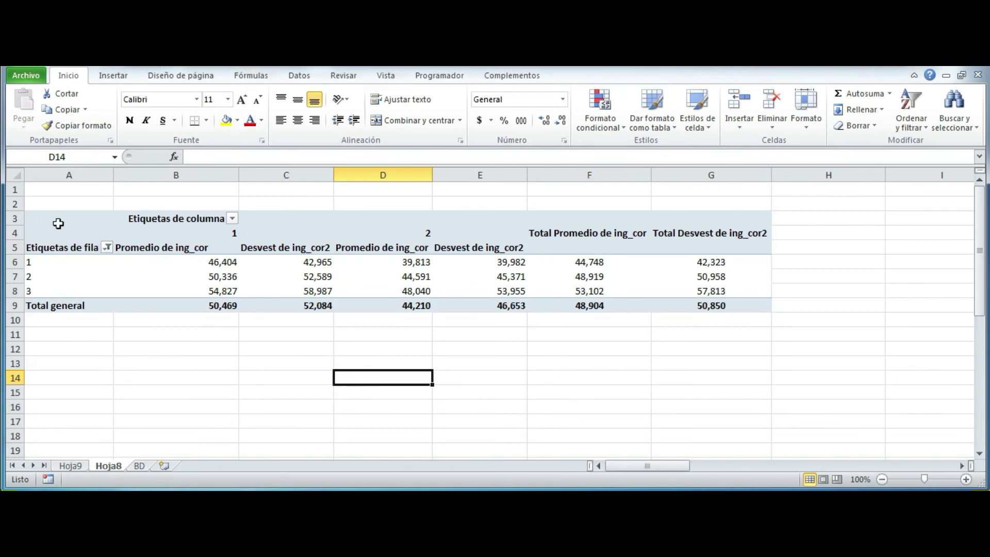
{"action": "left_click_drag", "start_coordinate": [53, 221], "coordinate": [712, 302]}
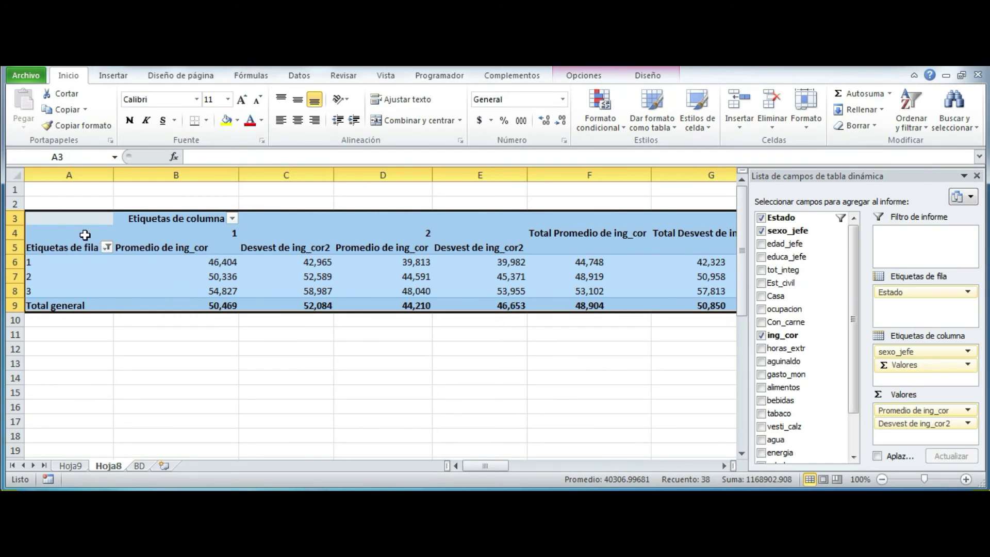
{"action": "key", "text": "ctrl+c"}
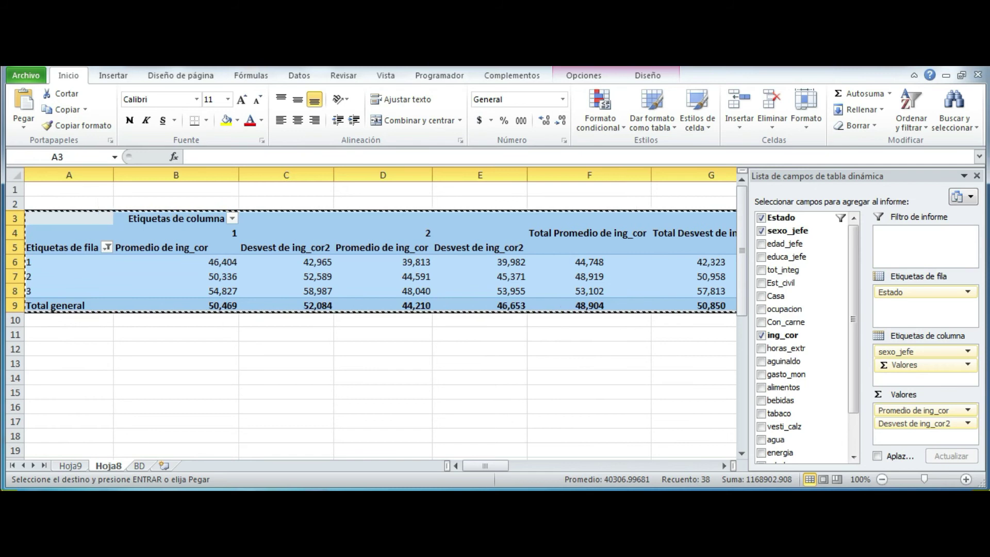
{"action": "key", "text": "alt+Tab"}
{"action": "left_click", "coordinate": [464, 339]}
{"action": "key", "text": "ctrl+v"}
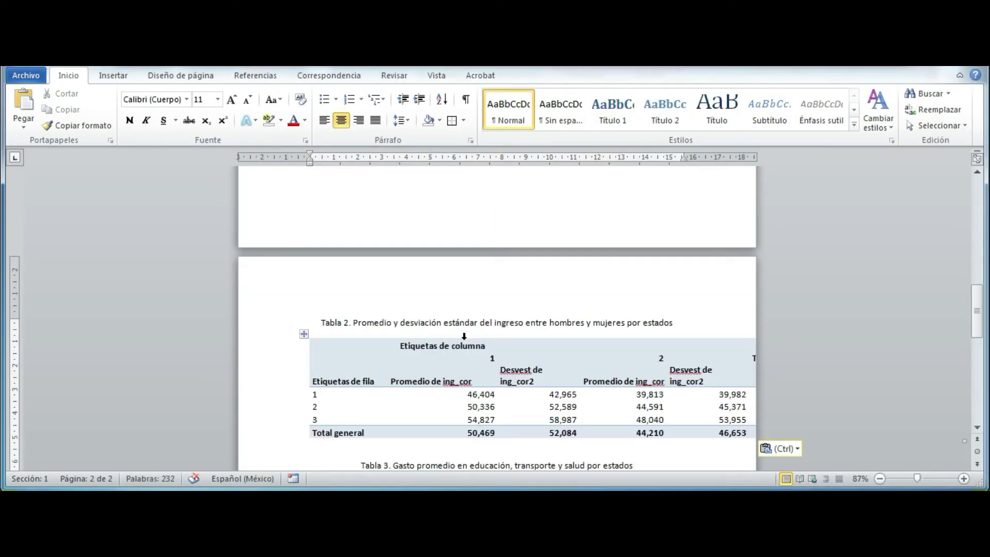
- Merge all cells of the Tabla 2 header row that contains Etiquetas de columna
{"action": "left_click", "coordinate": [297, 355]}
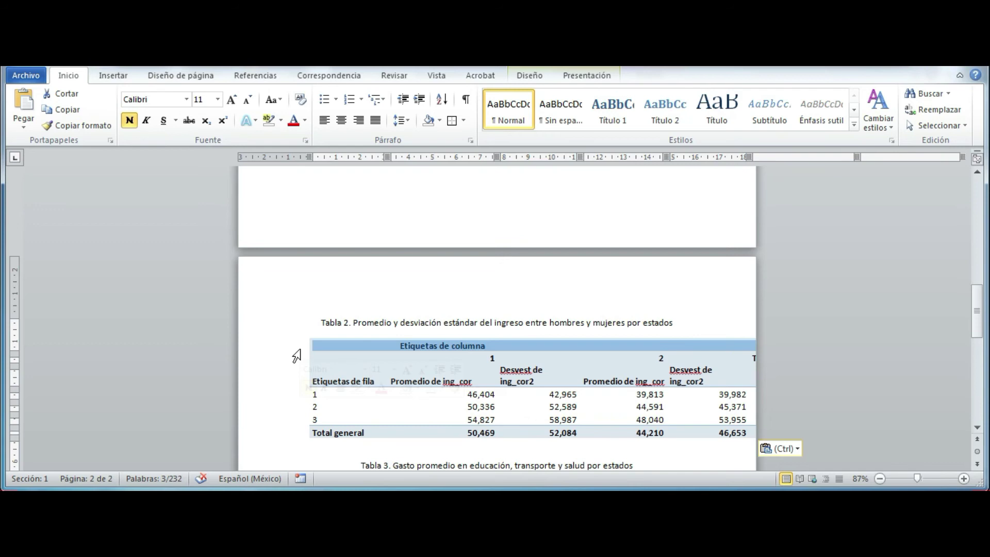
{"action": "right_click", "coordinate": [297, 356]}
{"action": "left_click", "coordinate": [357, 226]}
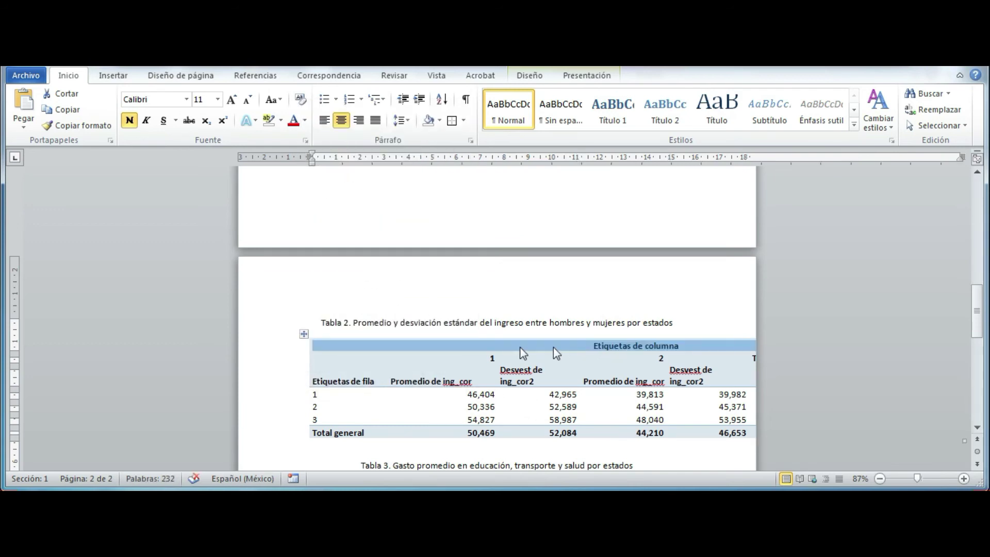
- Narrow the Tabla 2 columns one by one so that the whole table fits within the page
{"action": "left_click", "coordinate": [423, 381]}
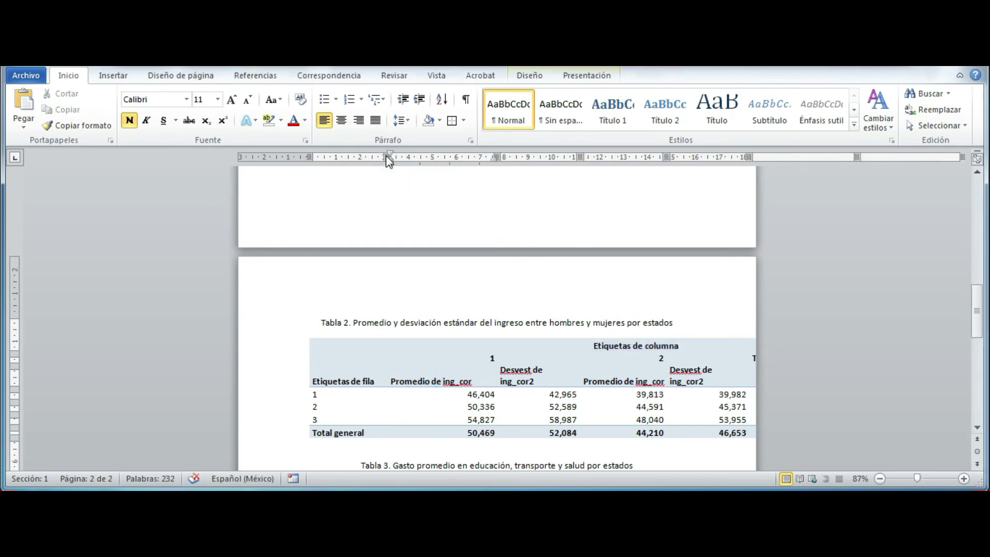
{"action": "left_click_drag", "start_coordinate": [388, 155], "coordinate": [360, 155]}
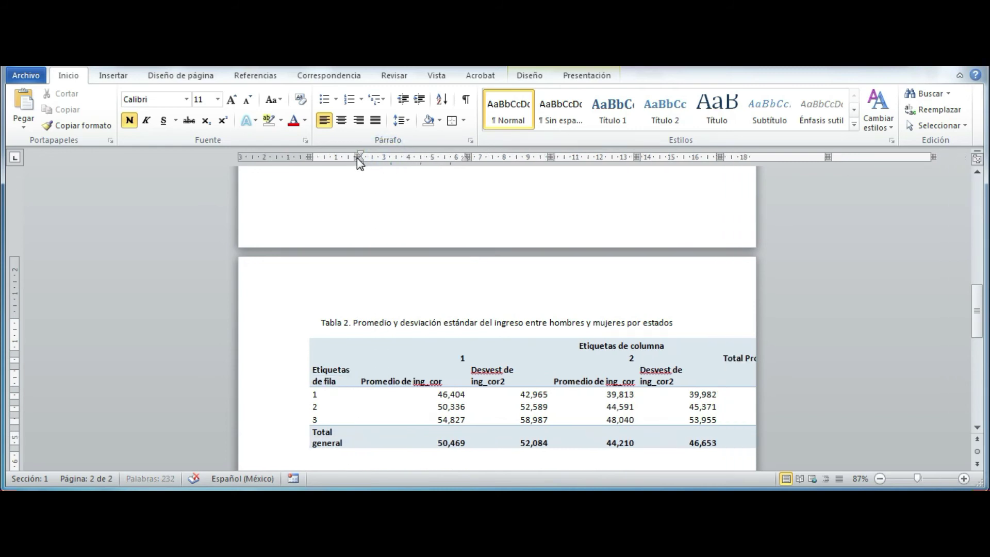
{"action": "left_click_drag", "start_coordinate": [467, 156], "coordinate": [405, 156]}
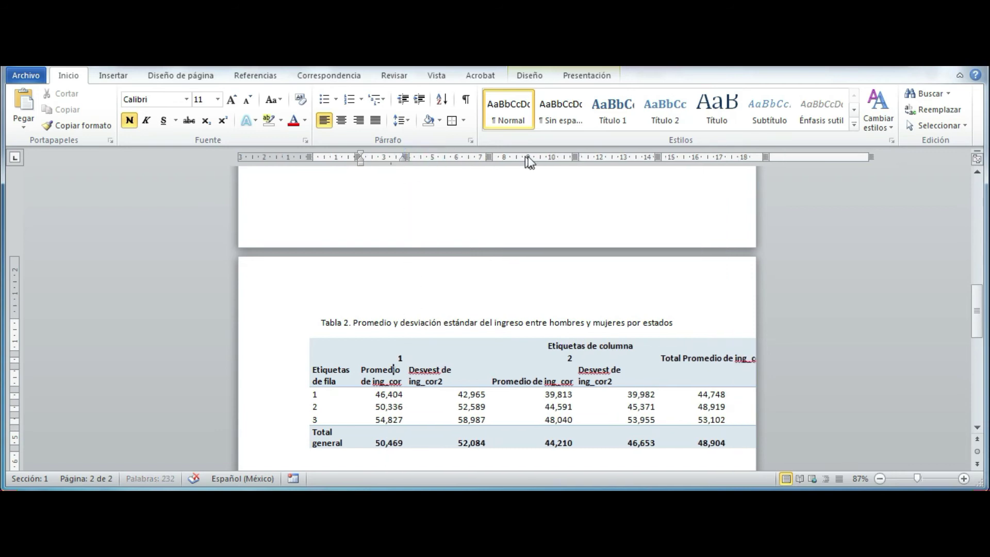
{"action": "left_click_drag", "start_coordinate": [489, 155], "coordinate": [448, 156]}
{"action": "left_click_drag", "start_coordinate": [533, 156], "coordinate": [501, 156]}
{"action": "left_click_drag", "start_coordinate": [584, 156], "coordinate": [545, 156]}
{"action": "left_click_drag", "start_coordinate": [653, 157], "coordinate": [616, 157]}
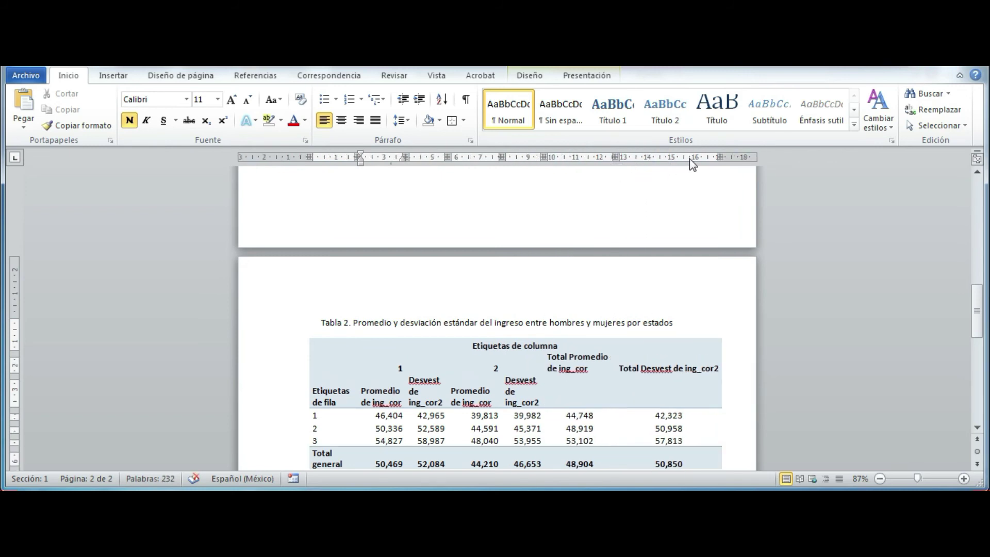
- Merge the Total Promedio de ing_cor and Total Desvest de ing_cor2 header cells each with the empty cell below
{"action": "left_click_drag", "start_coordinate": [980, 314], "coordinate": [980, 336]}
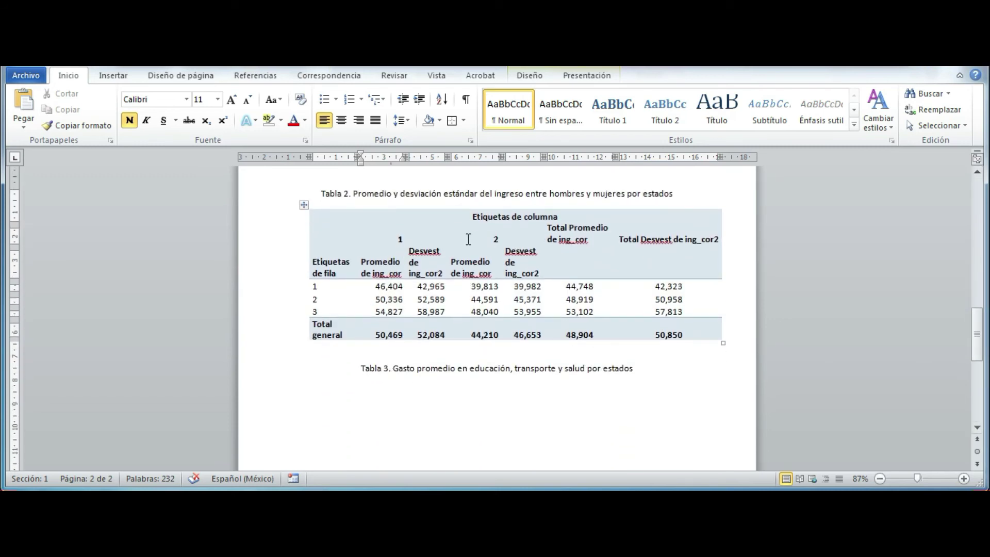
{"action": "left_click_drag", "start_coordinate": [548, 230], "coordinate": [579, 269]}
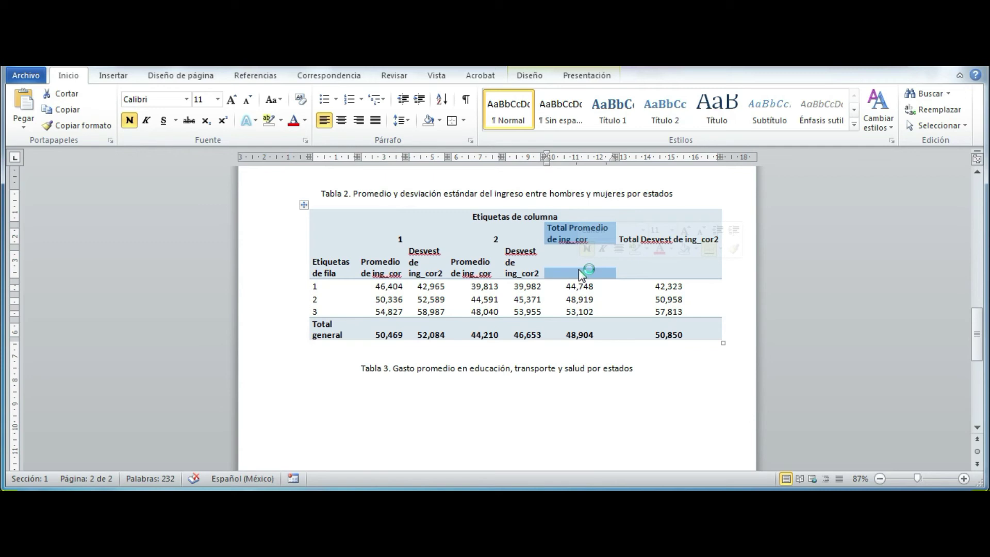
{"action": "right_click", "coordinate": [579, 269]}
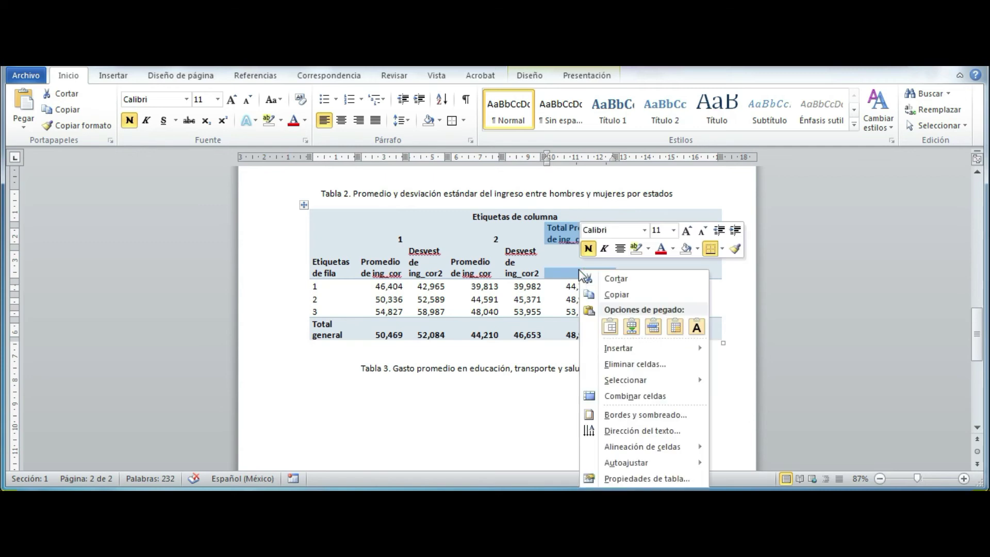
{"action": "left_click", "coordinate": [603, 402]}
{"action": "left_click_drag", "start_coordinate": [642, 227], "coordinate": [661, 252]}
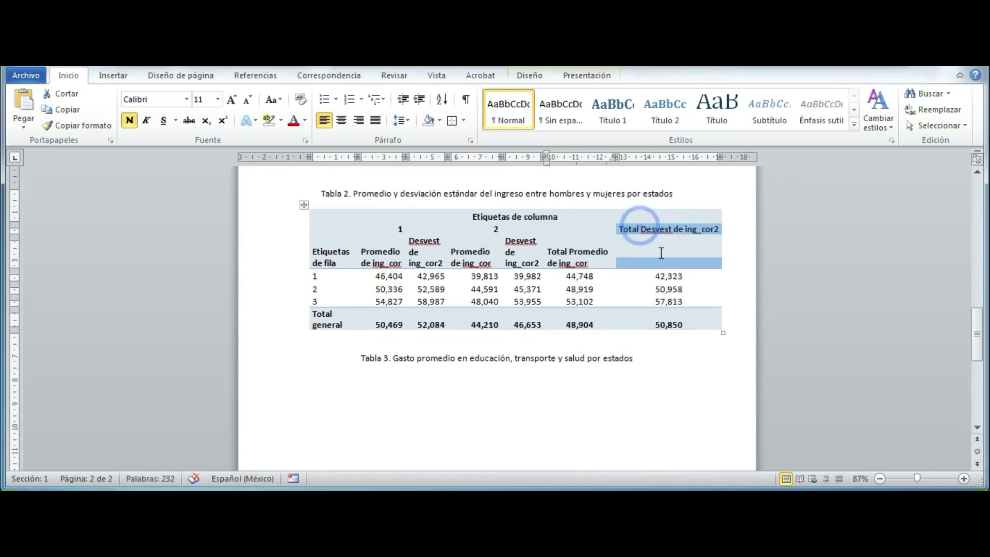
{"action": "right_click", "coordinate": [663, 261]}
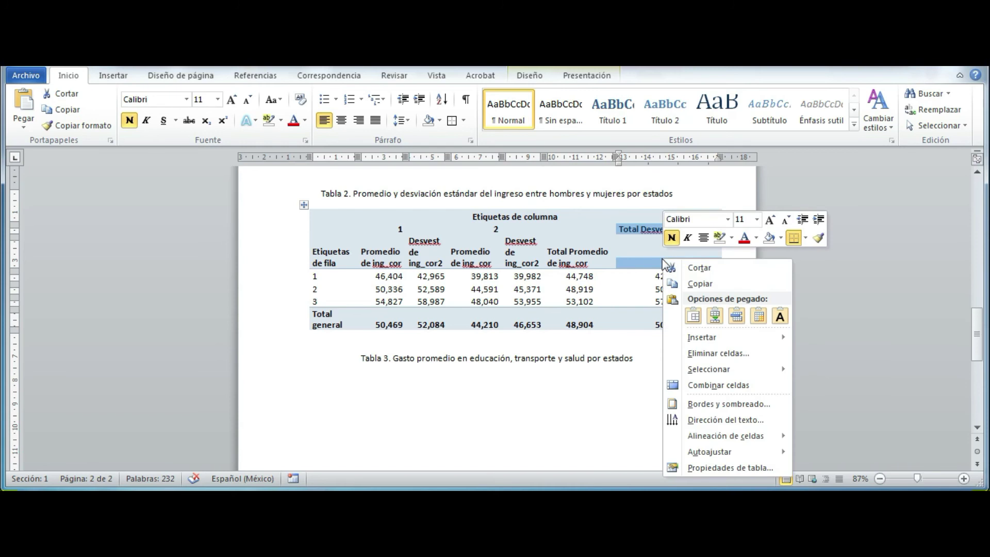
{"action": "left_click", "coordinate": [706, 386]}
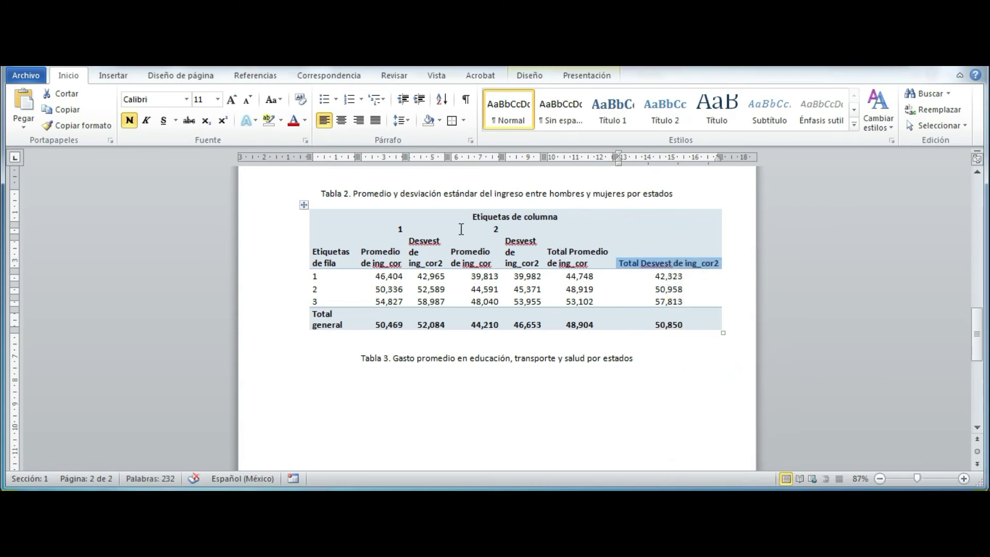
- Merge the header cell containing 1 with its neighbour above the first Promedio and Desvest pair, and label it Hombres
{"action": "left_click", "coordinate": [404, 227]}
{"action": "left_click", "coordinate": [400, 227]}
{"action": "left_click", "coordinate": [404, 232]}
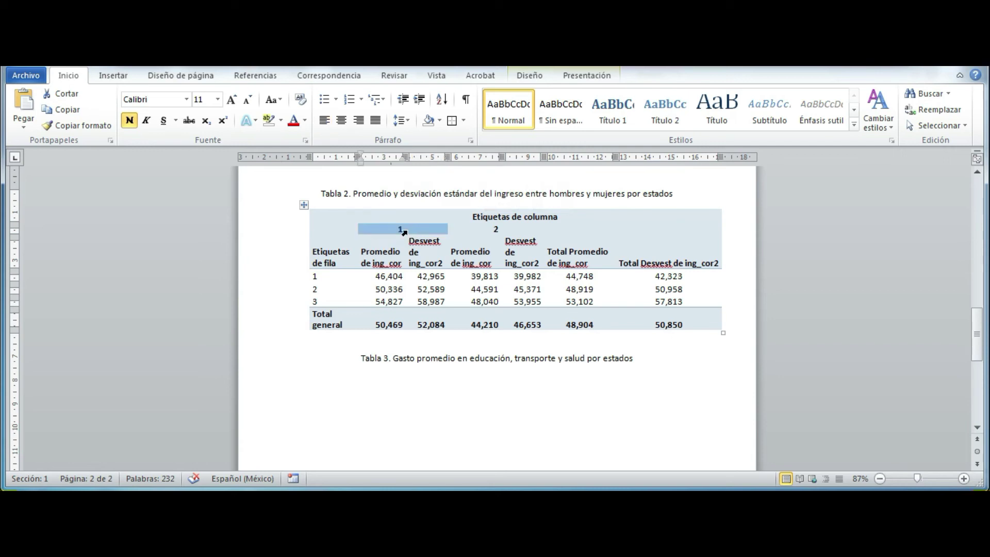
{"action": "right_click", "coordinate": [404, 232]}
{"action": "left_click", "coordinate": [458, 356]}
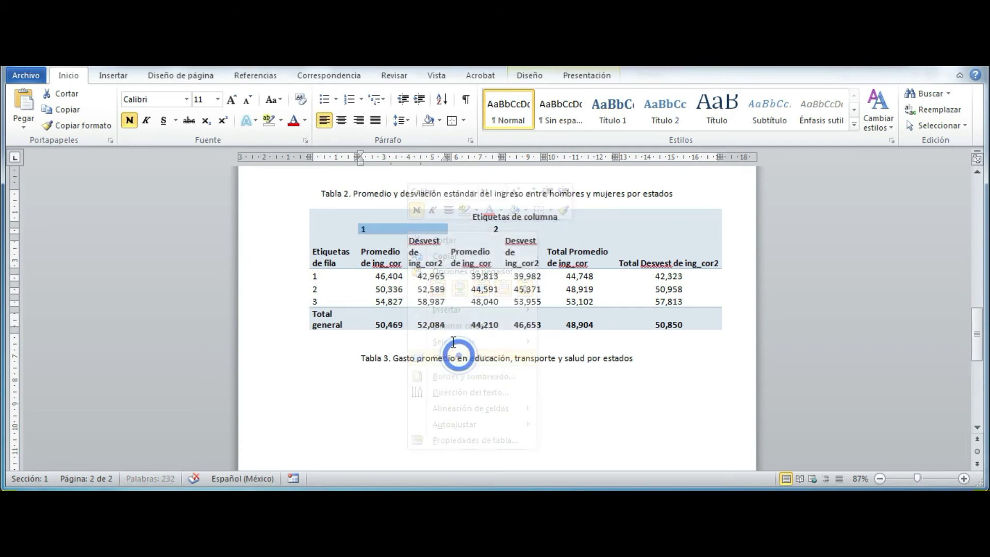
{"action": "type", "text": "Hombres"}
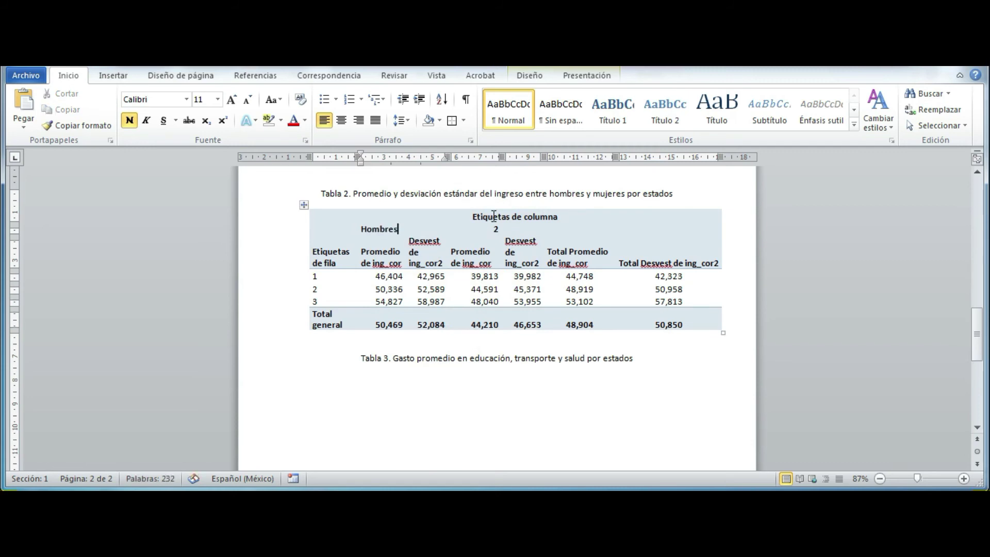
- Merge the Tabla 2 header cell containing 2 with its neighbour above the second Promedio and Desvest pair, and label it Mujer, centred
{"action": "left_click_drag", "start_coordinate": [496, 230], "coordinate": [508, 235]}
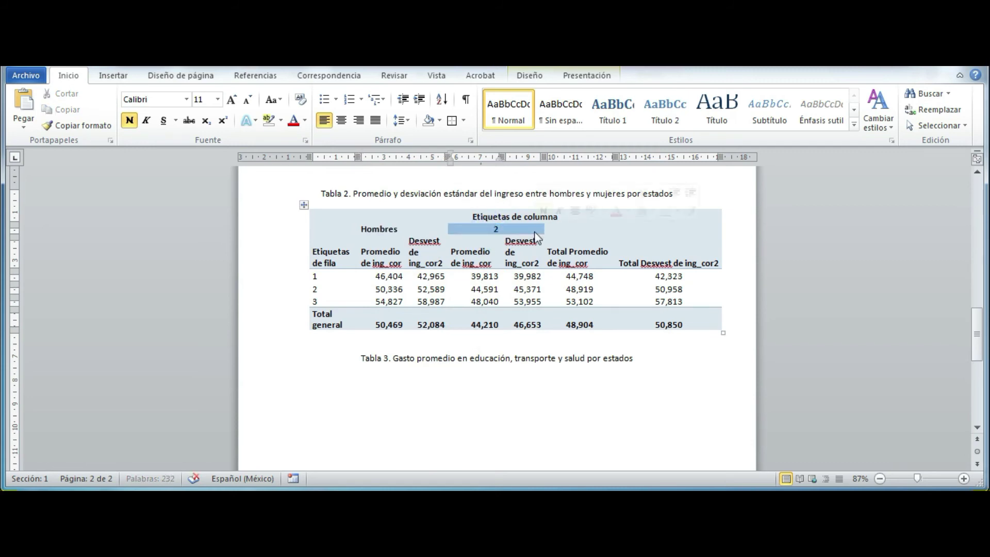
{"action": "right_click", "coordinate": [509, 229]}
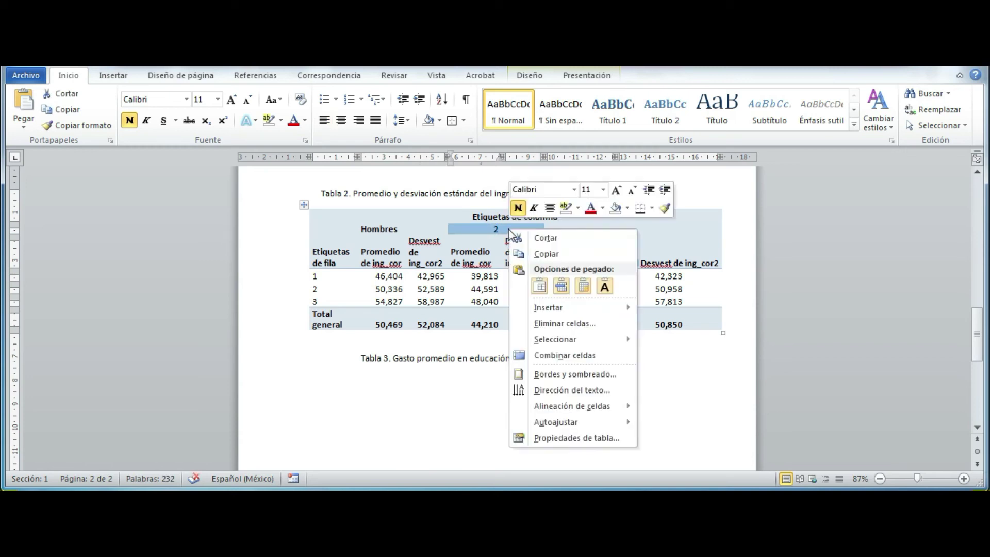
{"action": "left_click", "coordinate": [553, 356]}
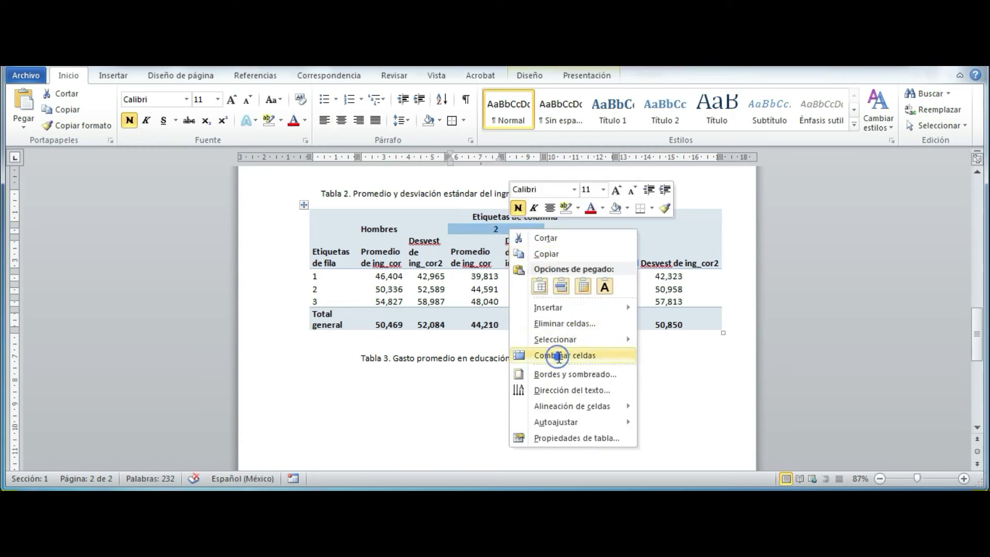
{"action": "type", "text": "Mujr"}
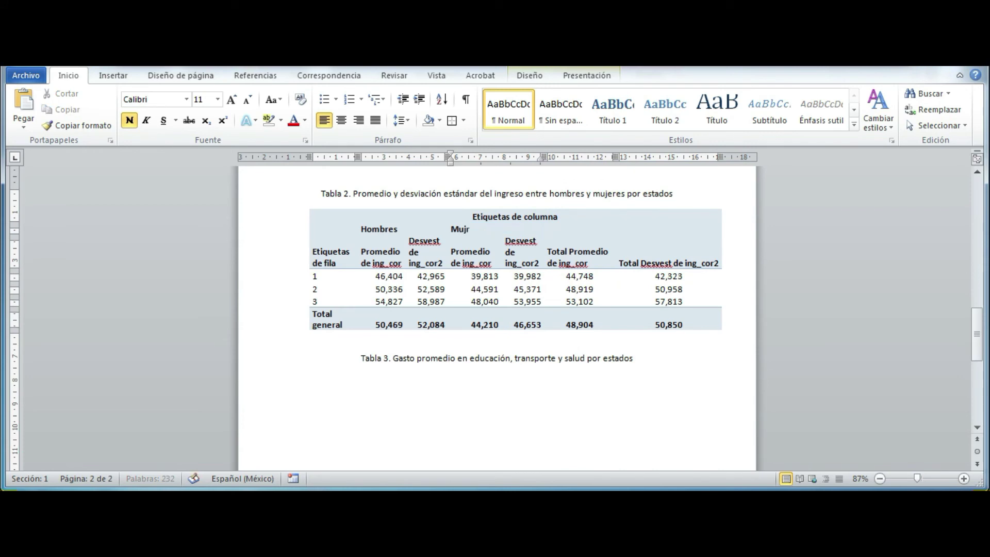
{"action": "key", "text": "BackSpace"}
{"action": "type", "text": "er"}
{"action": "left_click", "coordinate": [461, 228]}
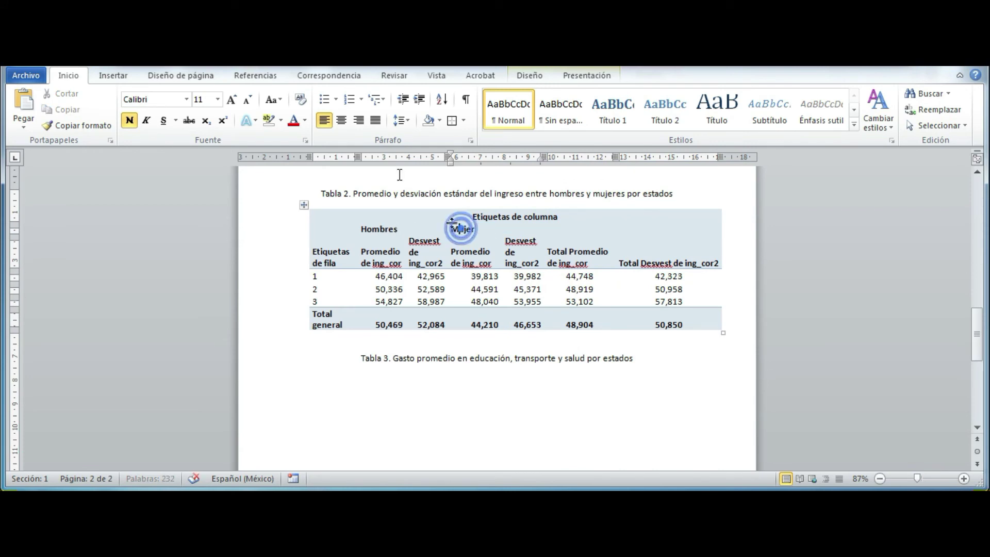
{"action": "left_click", "coordinate": [338, 119]}
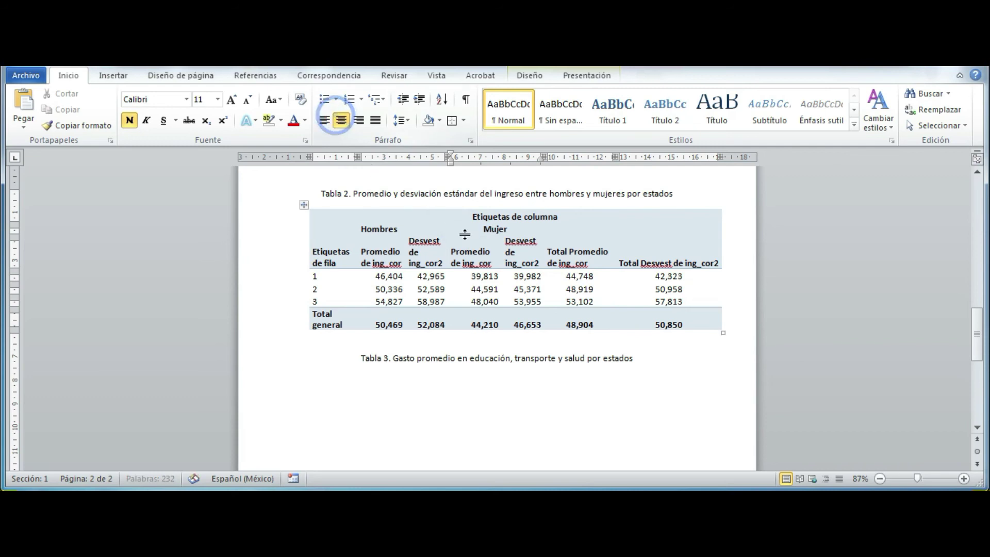
- Delete the Tabla 2 header row that contains Etiquetas de columna
{"action": "left_click", "coordinate": [300, 220]}
{"action": "right_click", "coordinate": [300, 223]}
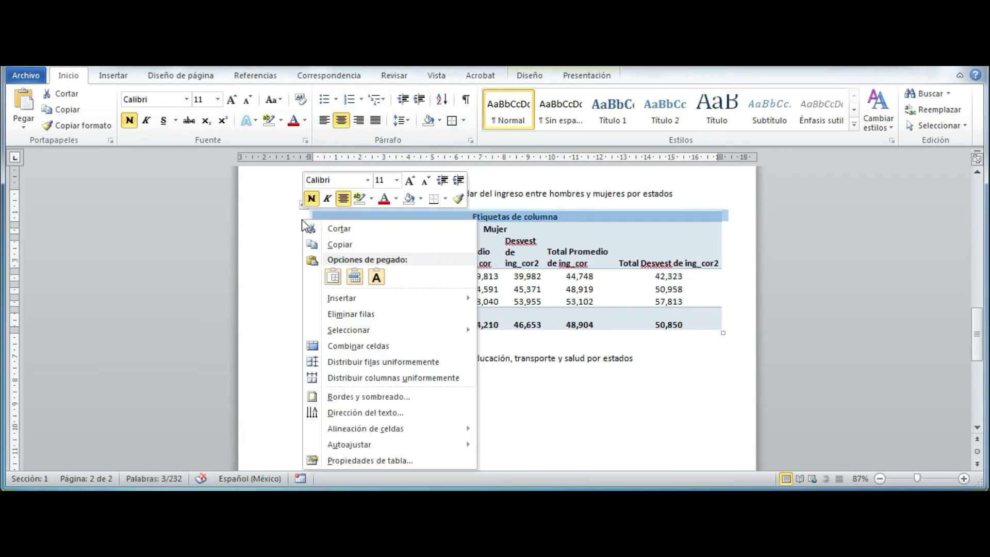
{"action": "left_click", "coordinate": [361, 298]}
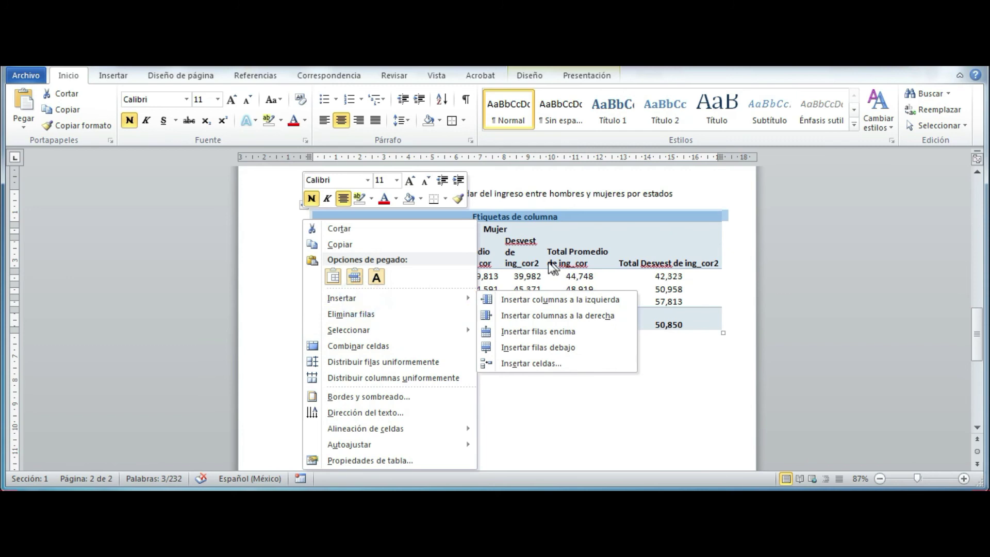
{"action": "left_click", "coordinate": [351, 313]}
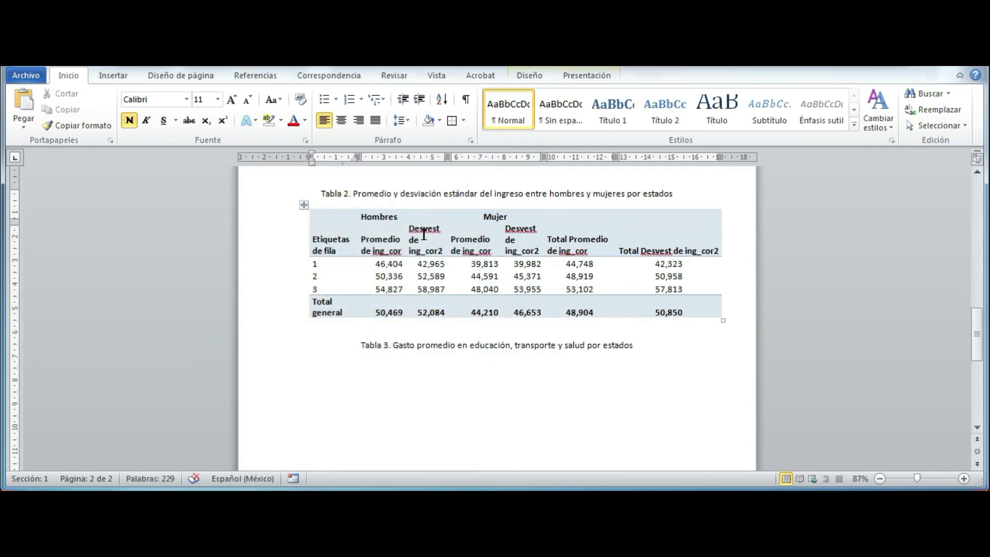
{"action": "left_click", "coordinate": [388, 215]}
{"action": "left_click", "coordinate": [496, 216]}
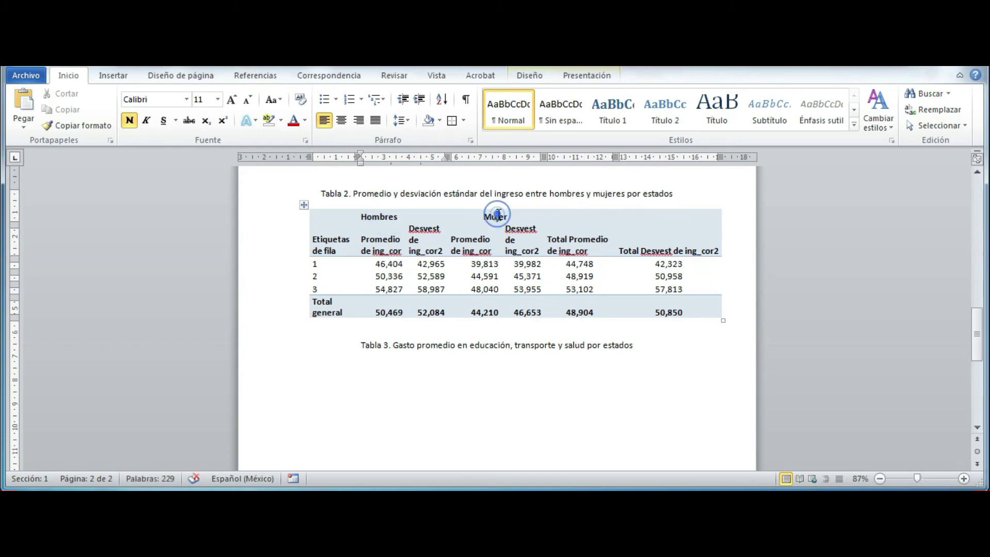
{"action": "left_click", "coordinate": [390, 216]}
- Rename the two column headers under Hombres as Ing. Promedio and Desv. Est, and centre them
{"action": "left_click_drag", "start_coordinate": [400, 253], "coordinate": [365, 243]}
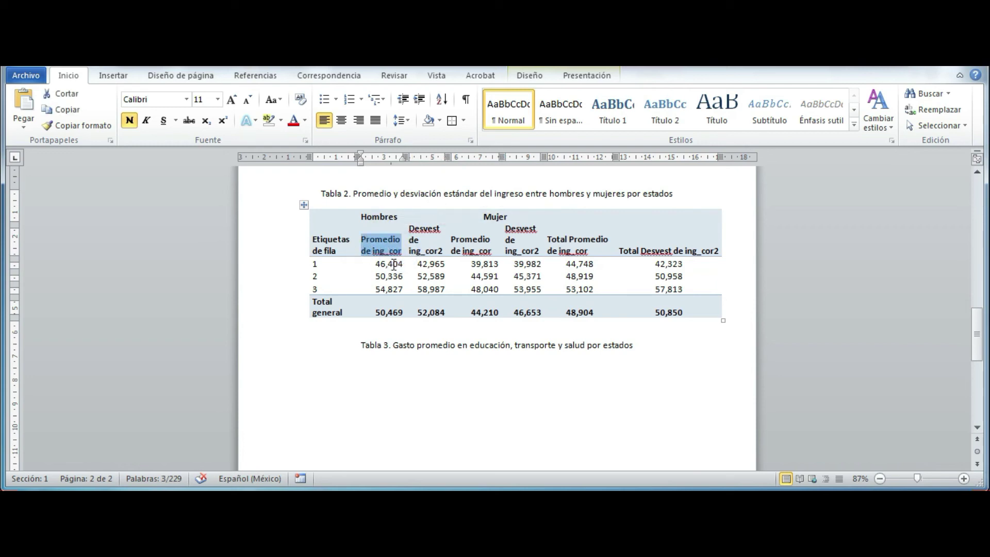
{"action": "type", "text": "Ing."}
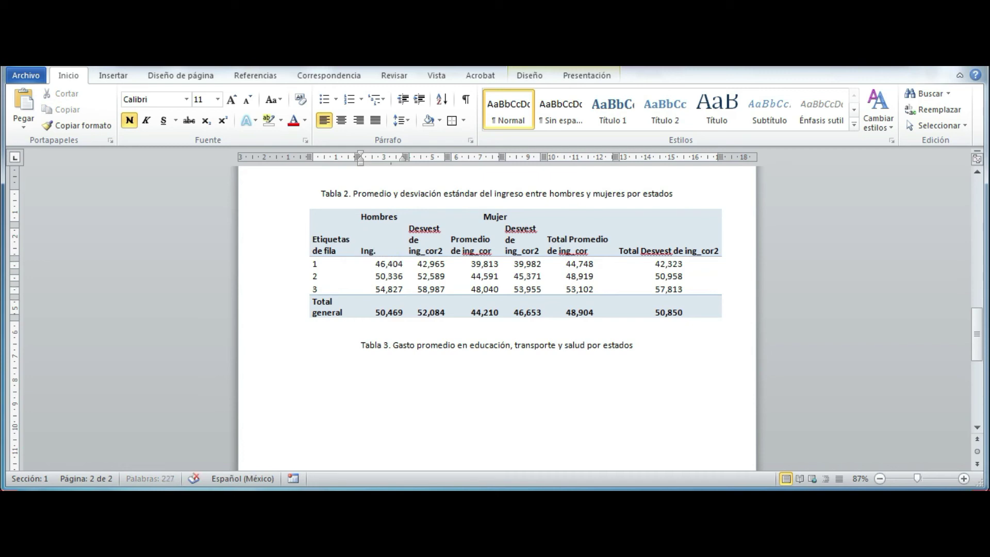
{"action": "type", "text": " Promedio"}
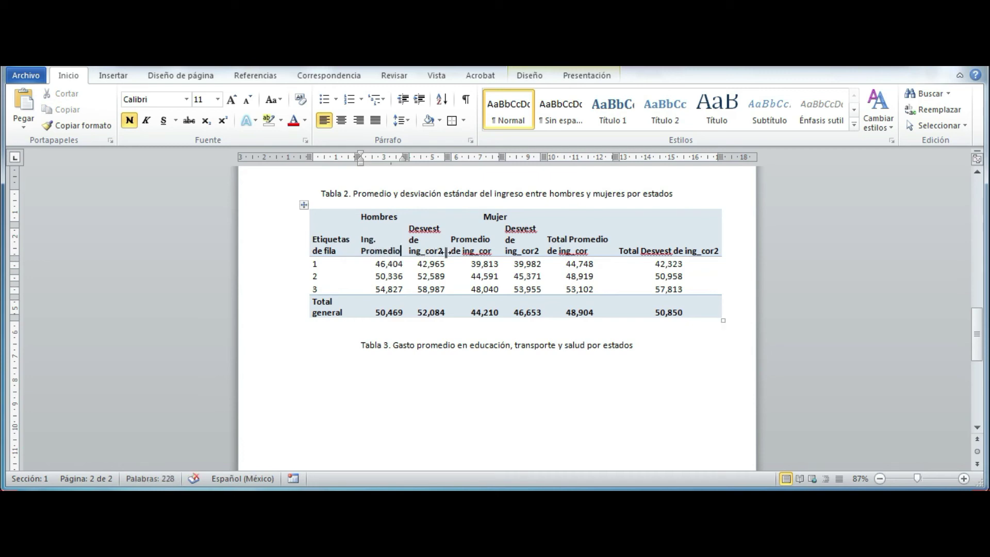
{"action": "left_click_drag", "start_coordinate": [444, 251], "coordinate": [409, 227]}
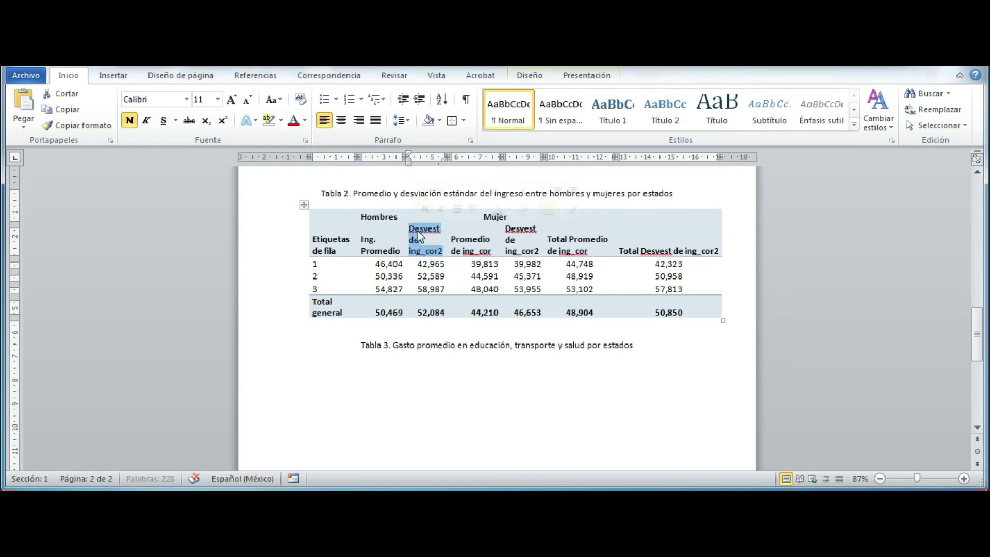
{"action": "type", "text": "Desv. Est"}
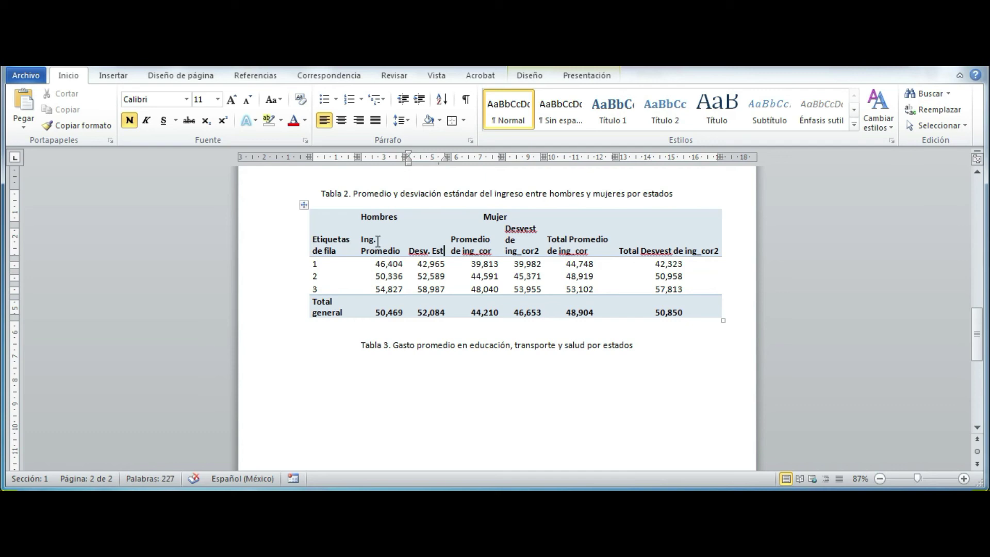
{"action": "left_click_drag", "start_coordinate": [376, 241], "coordinate": [439, 251]}
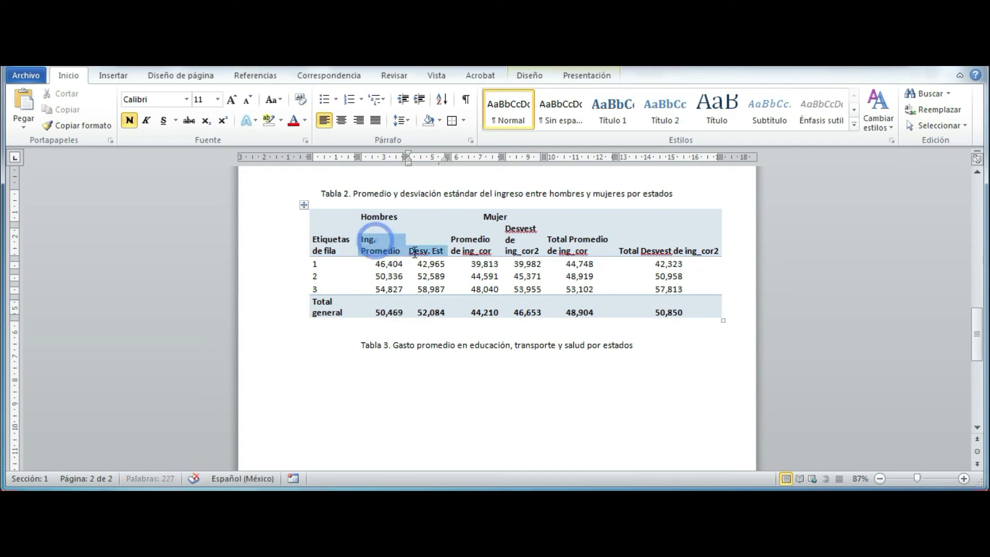
{"action": "left_click", "coordinate": [341, 120]}
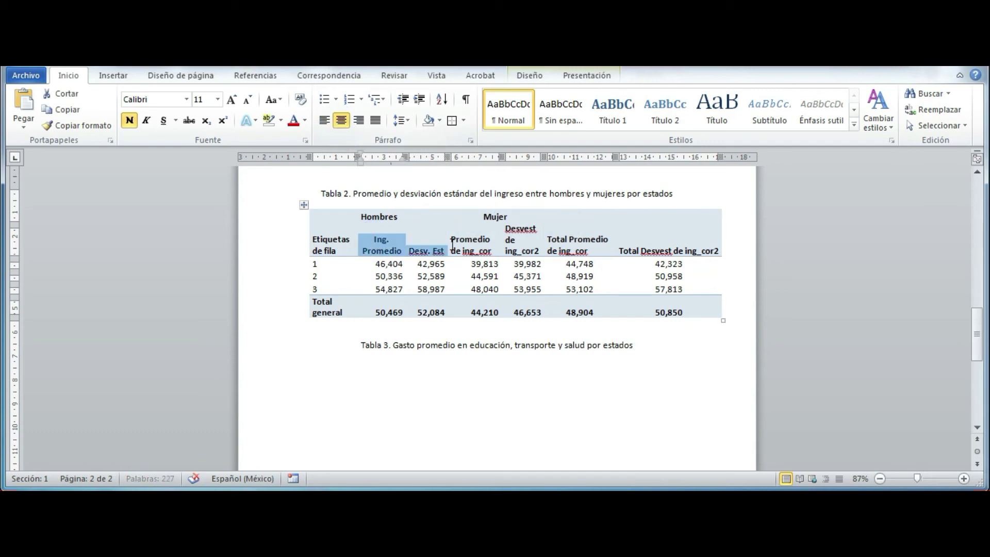
- Add an outside border around the Hombres block, from its header cell down to the Total general row
{"action": "left_click", "coordinate": [382, 217]}
{"action": "left_click_drag", "start_coordinate": [388, 218], "coordinate": [431, 308]}
{"action": "left_click", "coordinate": [452, 120]}
{"action": "left_click", "coordinate": [423, 253]}
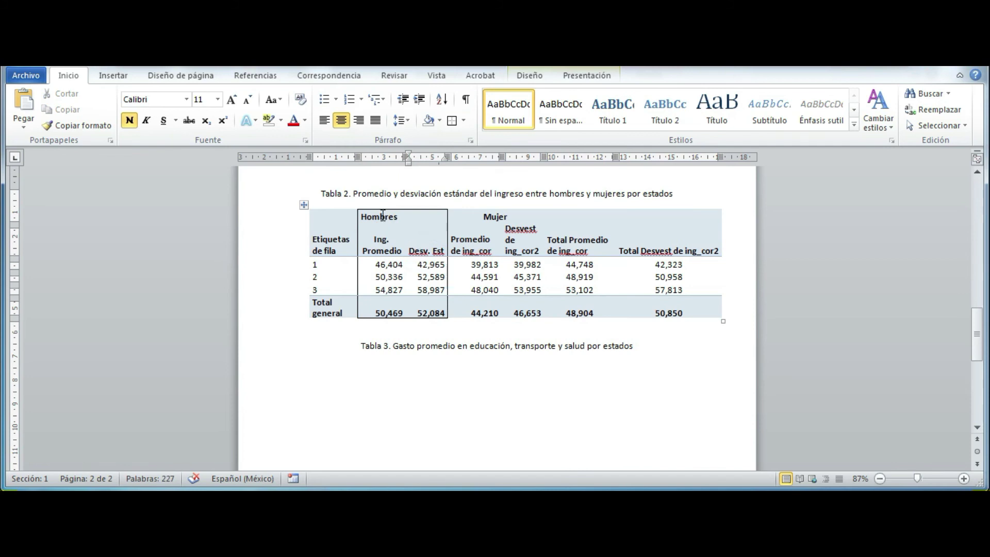
- Centre the Hombres label within its merged header cell
{"action": "left_click_drag", "start_coordinate": [382, 217], "coordinate": [439, 232]}
{"action": "left_click", "coordinate": [394, 216]}
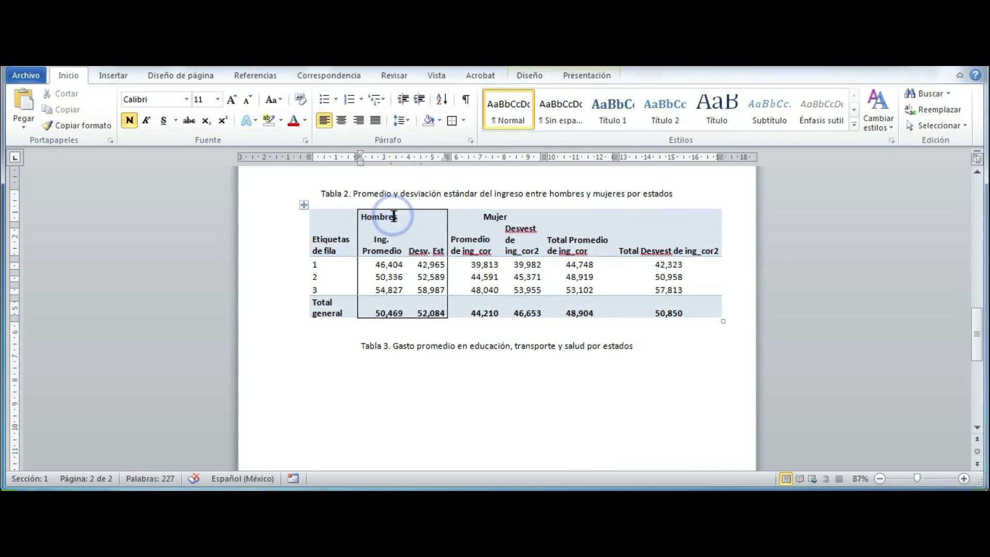
{"action": "left_click", "coordinate": [341, 120]}
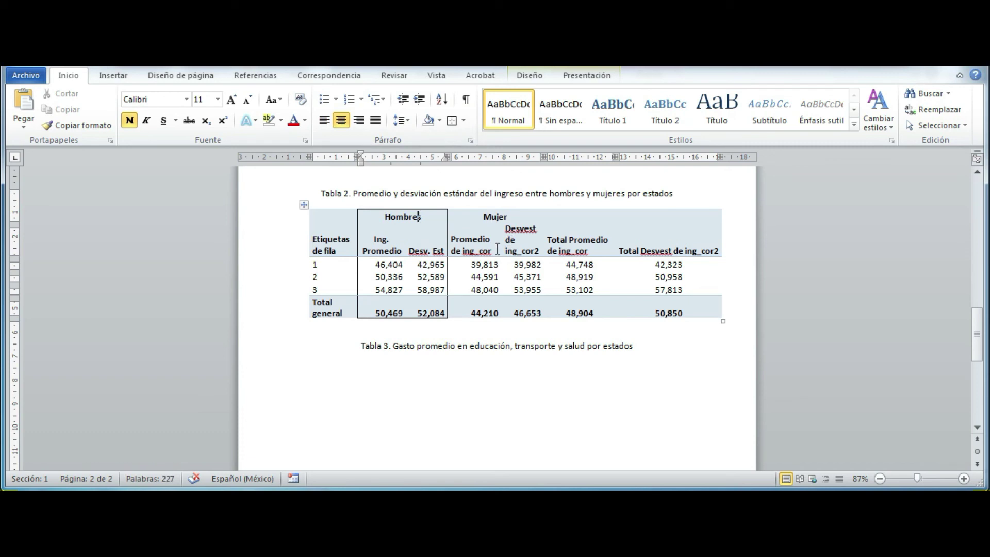
- Rename the first column header under Mujer as Ing. Promedio and centre it
{"action": "left_click_drag", "start_coordinate": [492, 249], "coordinate": [470, 245]}
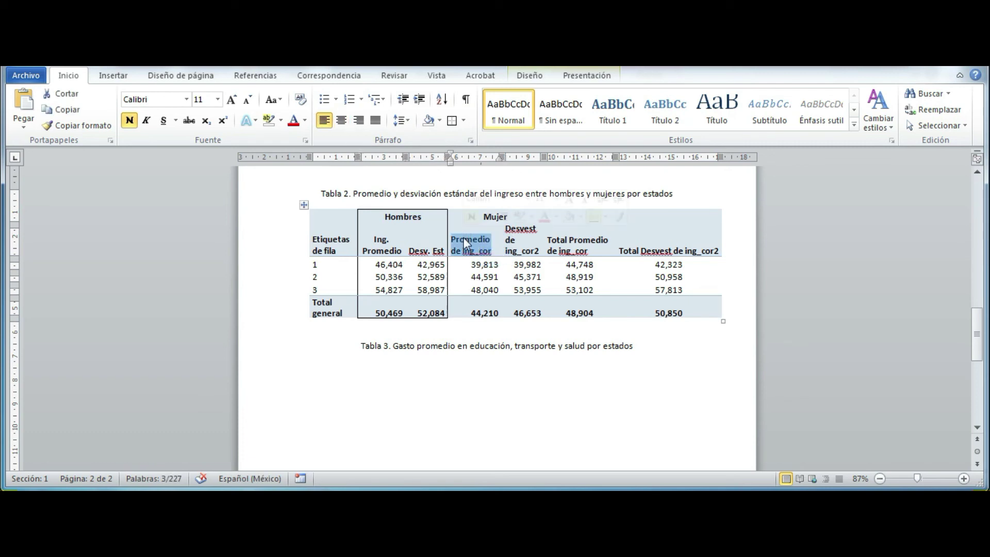
{"action": "type", "text": "Ing."}
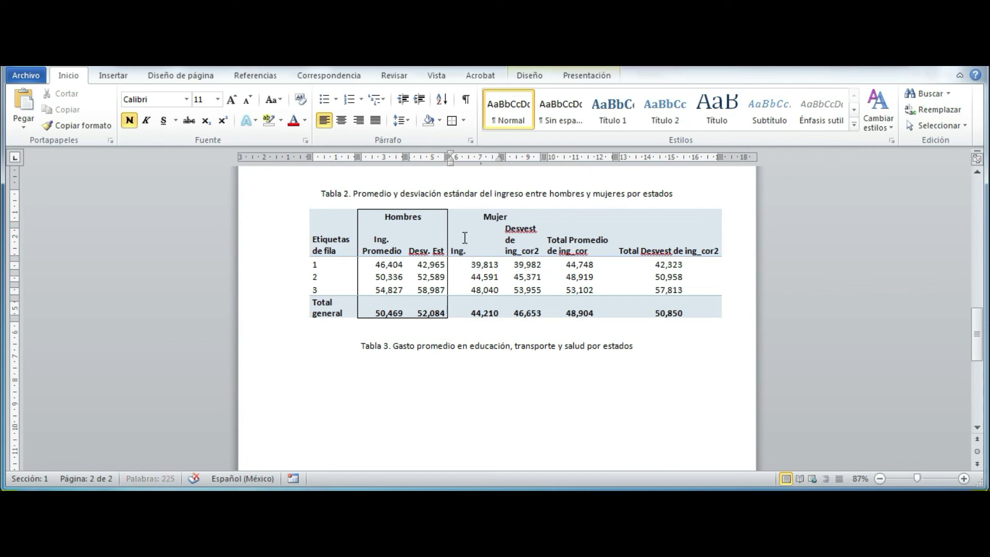
{"action": "type", "text": " Promedio"}
{"action": "key", "text": "BackSpace"}
{"action": "key", "text": "BackSpace"}
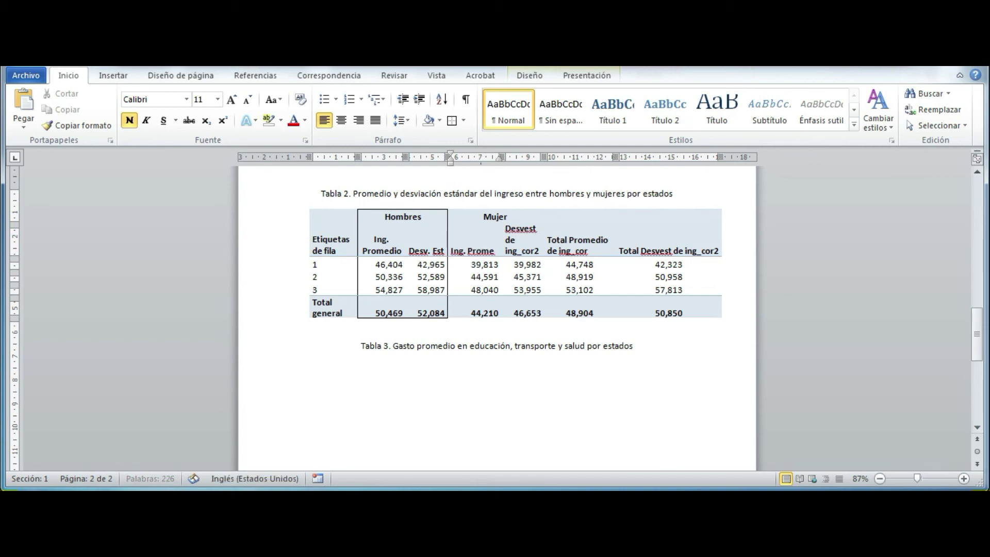
{"action": "type", "text": "dio"}
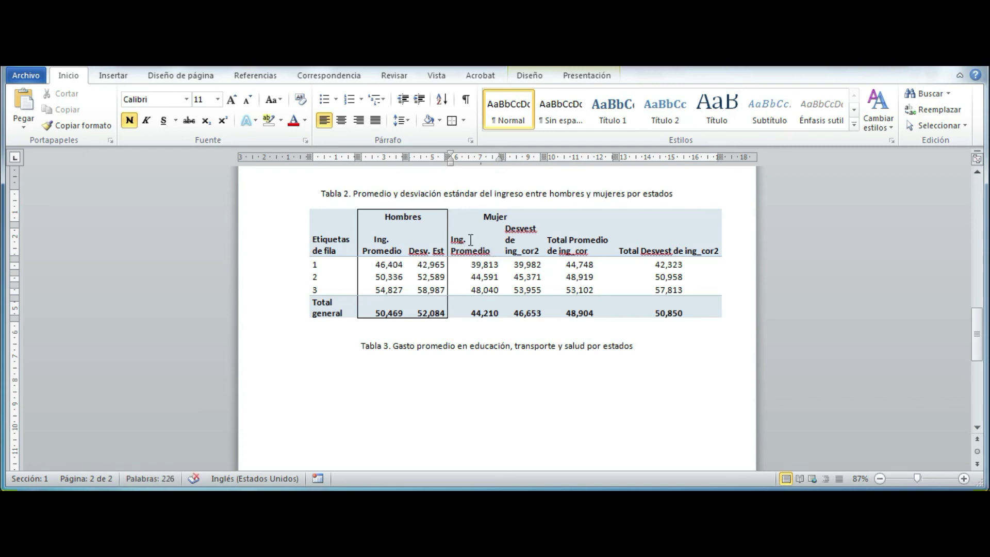
{"action": "right_click", "coordinate": [470, 250]}
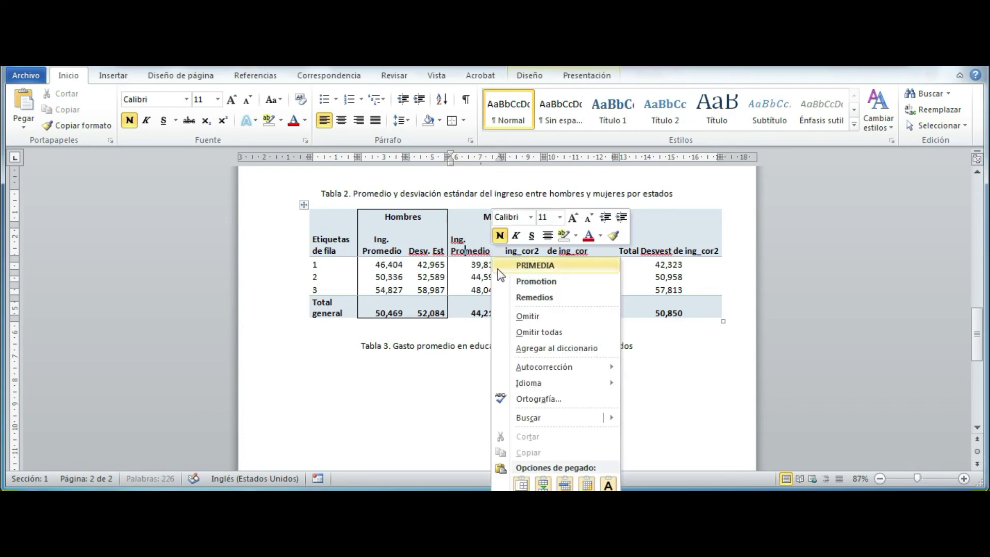
{"action": "left_click", "coordinate": [463, 246]}
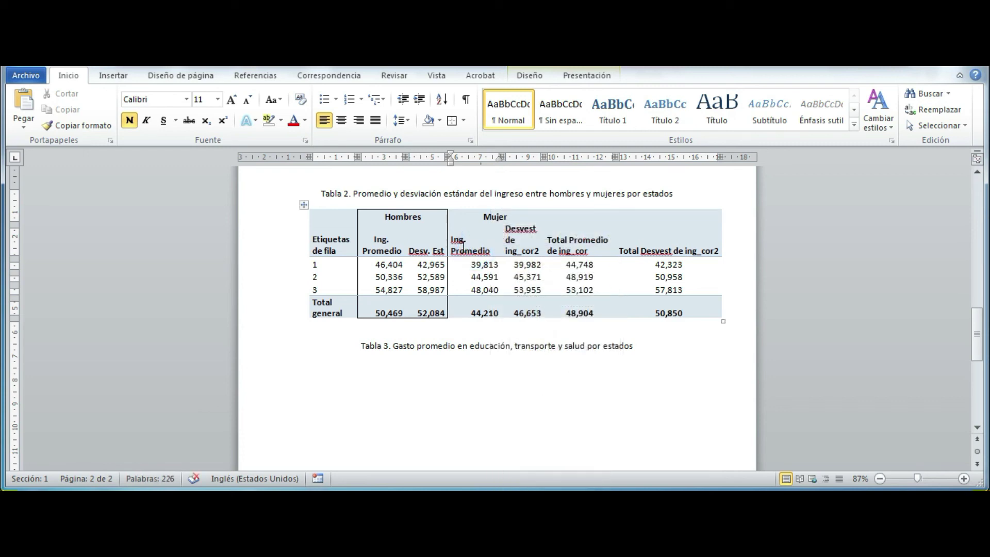
{"action": "left_click", "coordinate": [341, 120]}
- Rename the second column header under Mujer as Desv. Est
{"action": "left_click", "coordinate": [532, 241]}
{"action": "left_click_drag", "start_coordinate": [538, 251], "coordinate": [513, 232]}
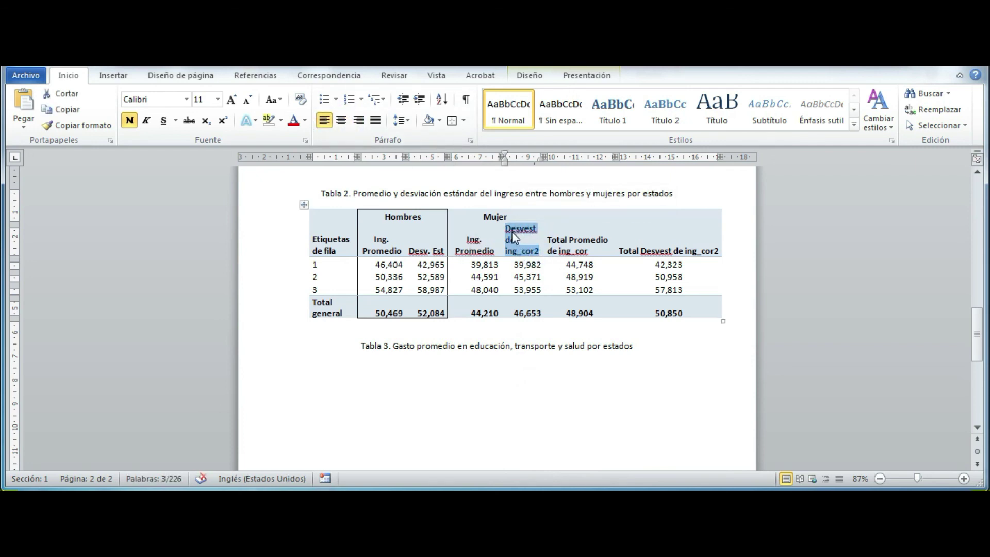
{"action": "type", "text": "Desv. e"}
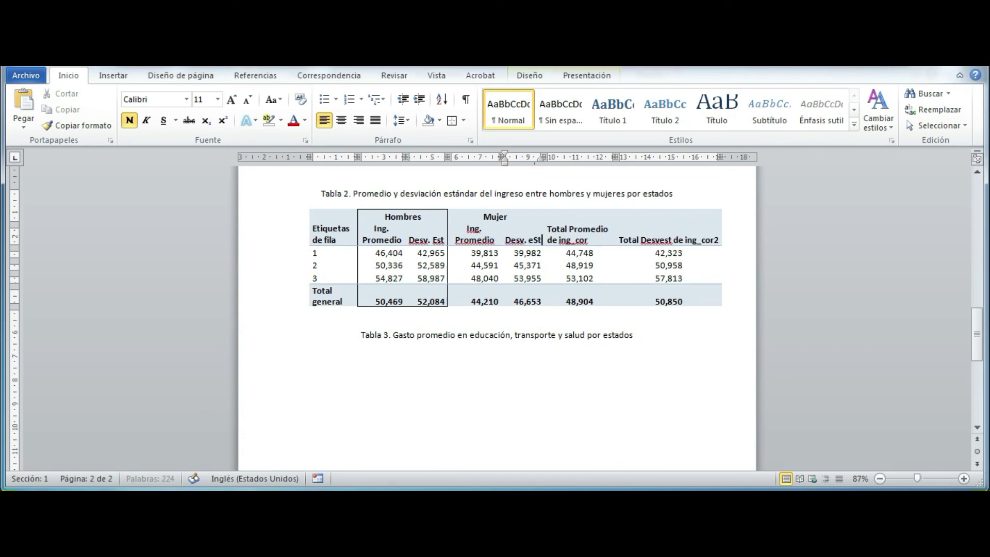
{"action": "type", "text": "st"}
{"action": "key", "text": "BackSpace"}
{"action": "key", "text": "BackSpace"}
{"action": "key", "text": "BackSpace"}
{"action": "type", "text": "Est."}
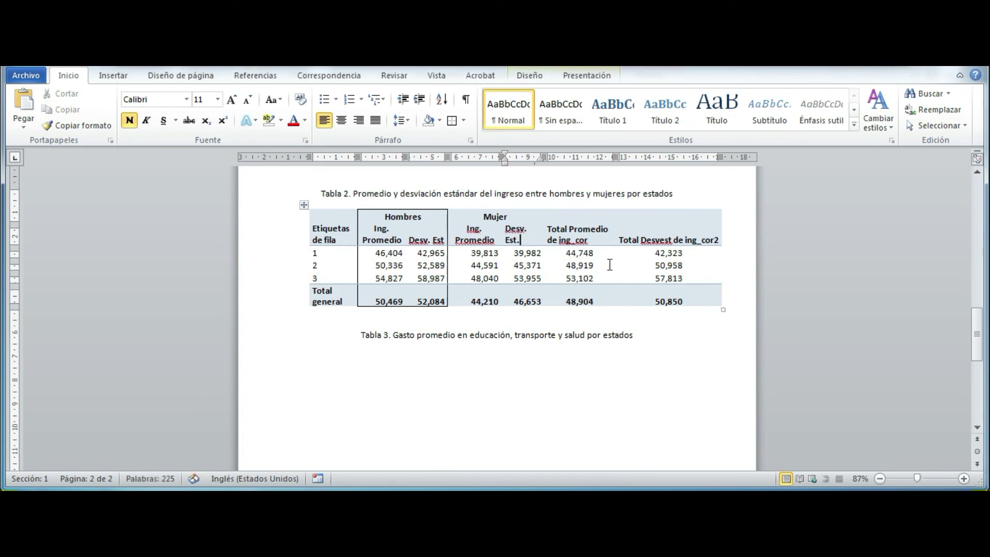
- Centre the Total Promedio de ing_cor and Total Desvest de ing_cor2 header cells
{"action": "left_click", "coordinate": [562, 230]}
{"action": "left_click_drag", "start_coordinate": [562, 230], "coordinate": [639, 237]}
{"action": "left_click", "coordinate": [338, 123]}
- Add an outside border around the Mujer block, from its header cell down to the Total general row
{"action": "left_click", "coordinate": [497, 255]}
{"action": "left_click_drag", "start_coordinate": [467, 215], "coordinate": [531, 294]}
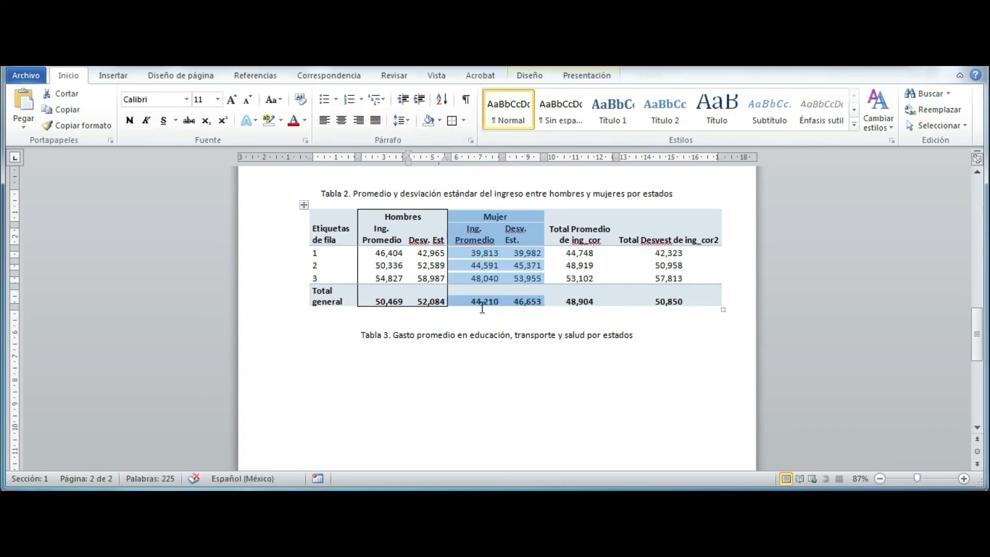
{"action": "left_click", "coordinate": [458, 124]}
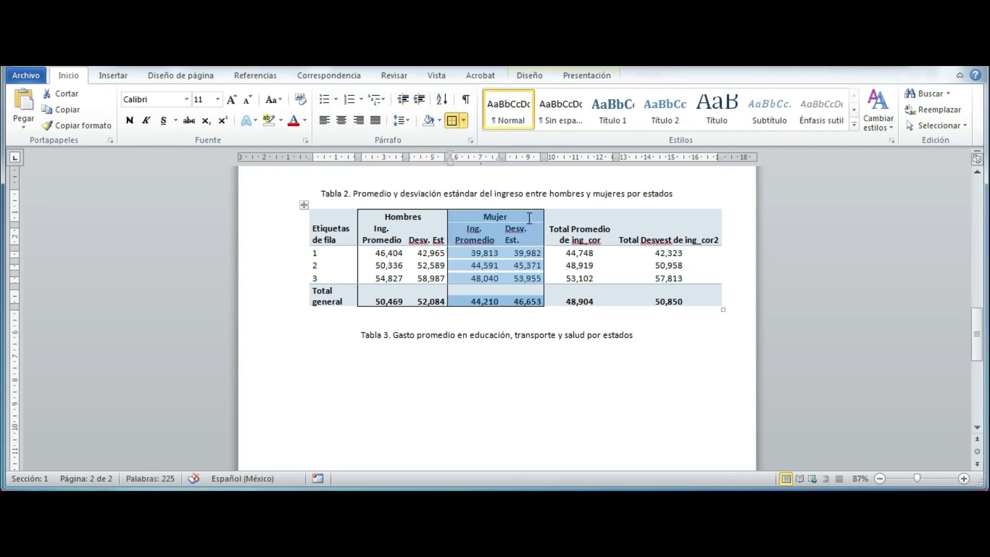
{"action": "left_click", "coordinate": [560, 219]}
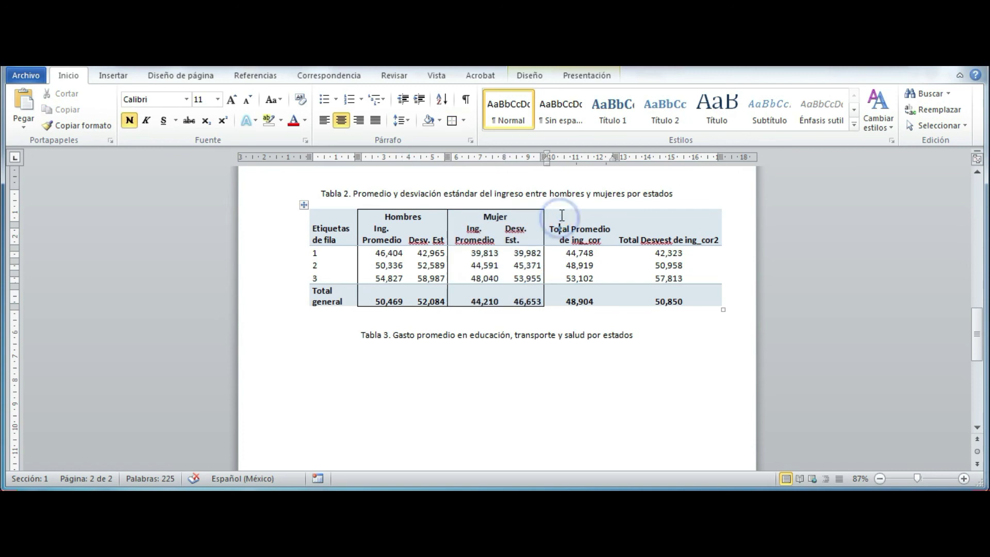
- Shorten the last two Tabla 2 column headers to Total Promedio and Total Des. Est
{"action": "left_click_drag", "start_coordinate": [600, 241], "coordinate": [560, 240]}
{"action": "key", "text": "Delete"}
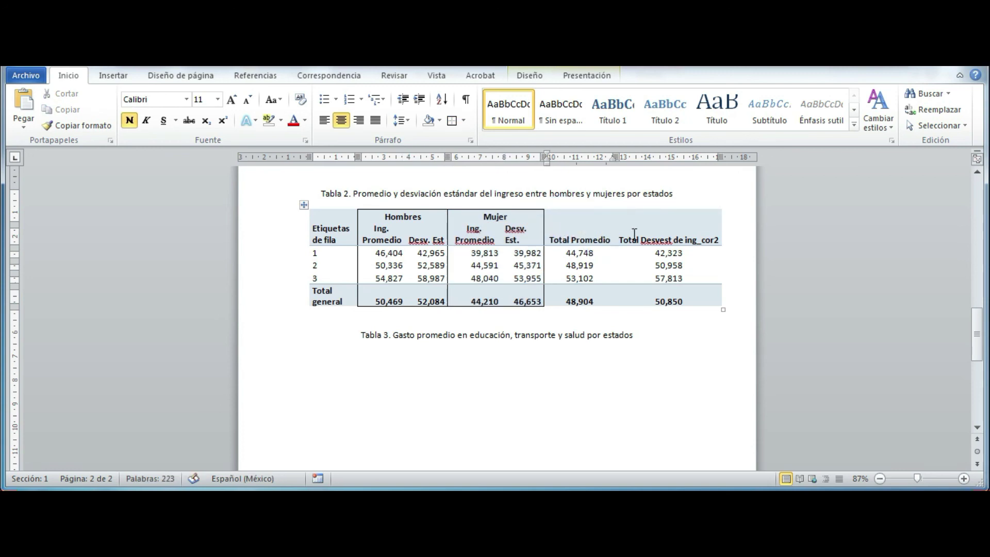
{"action": "left_click_drag", "start_coordinate": [643, 240], "coordinate": [719, 241]}
{"action": "key", "text": "Delete"}
{"action": "type", "text": "es. Est"}
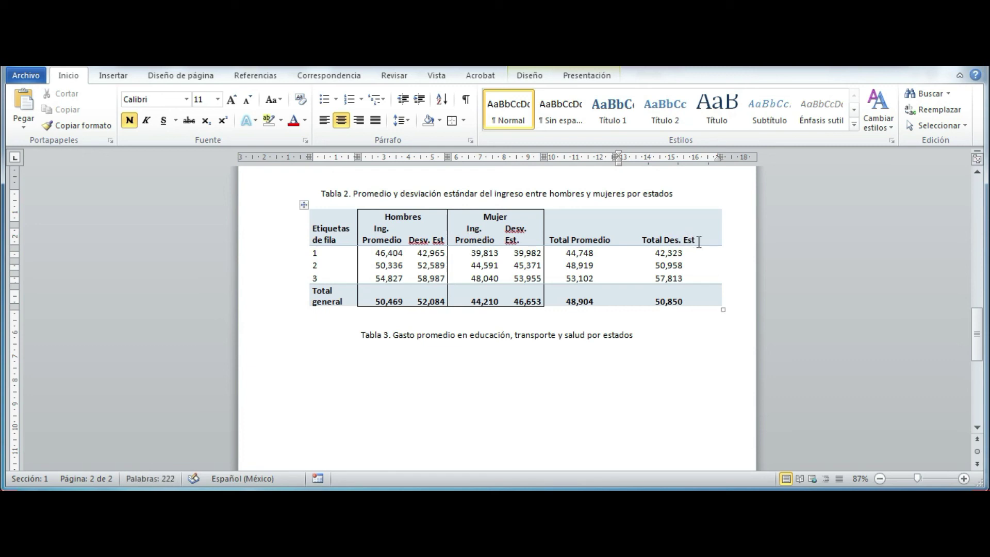
{"action": "type", "text": "."}
{"action": "left_click", "coordinate": [581, 242]}
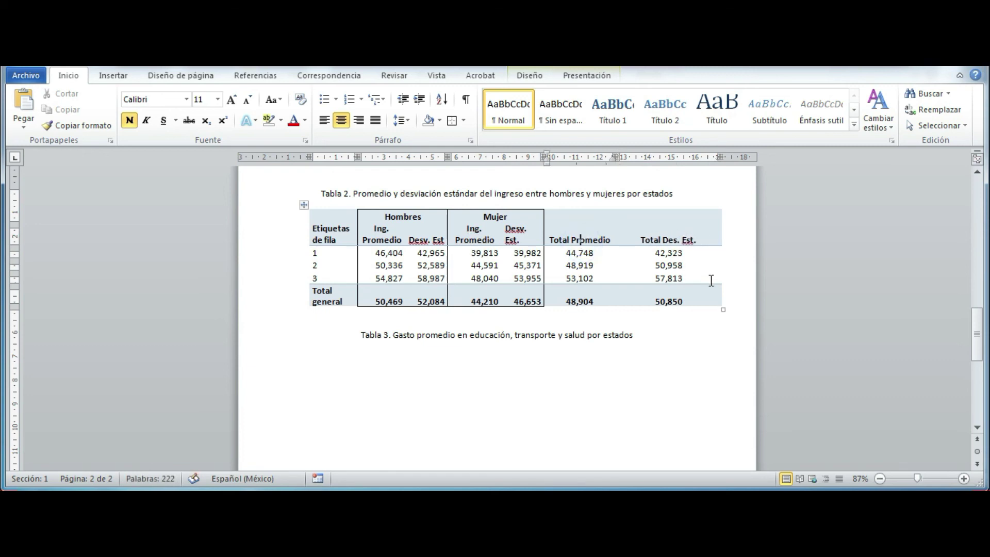
- Narrow Tabla 2 slightly and add an outside border around each of the Total Promedio and Total Des. Est. columns
{"action": "left_click_drag", "start_coordinate": [724, 307], "coordinate": [688, 307]}
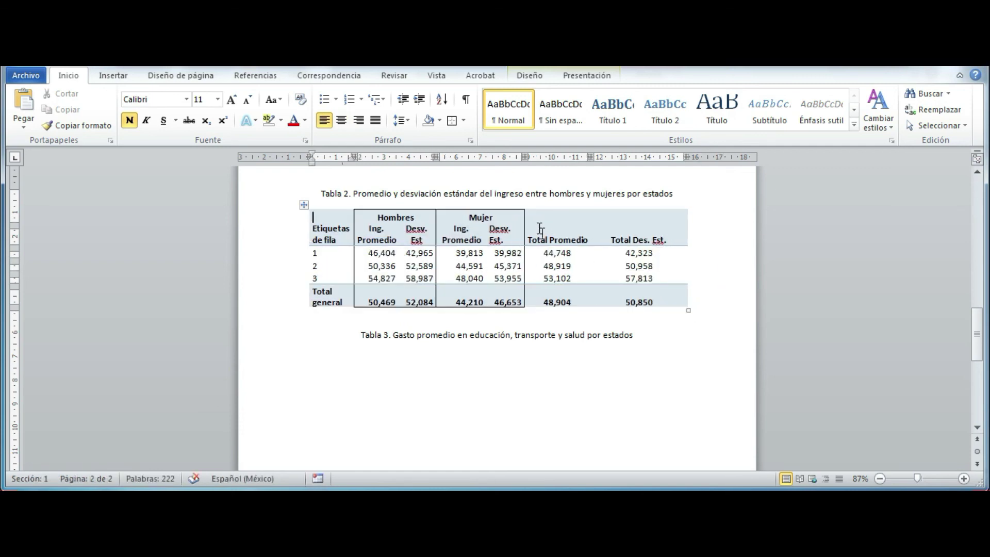
{"action": "left_click_drag", "start_coordinate": [530, 239], "coordinate": [631, 281]}
{"action": "left_click_drag", "start_coordinate": [553, 219], "coordinate": [568, 293]}
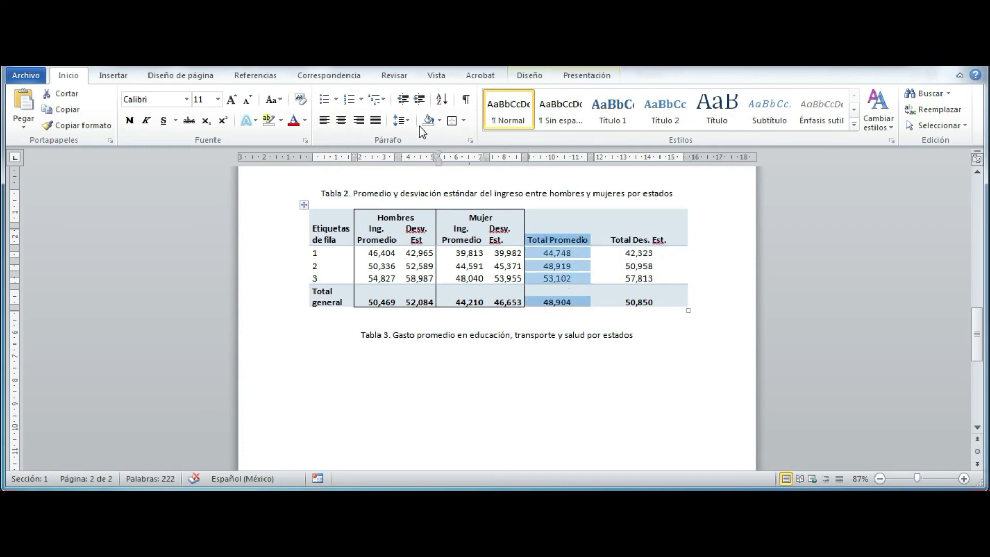
{"action": "left_click", "coordinate": [452, 120]}
{"action": "left_click_drag", "start_coordinate": [617, 218], "coordinate": [648, 301]}
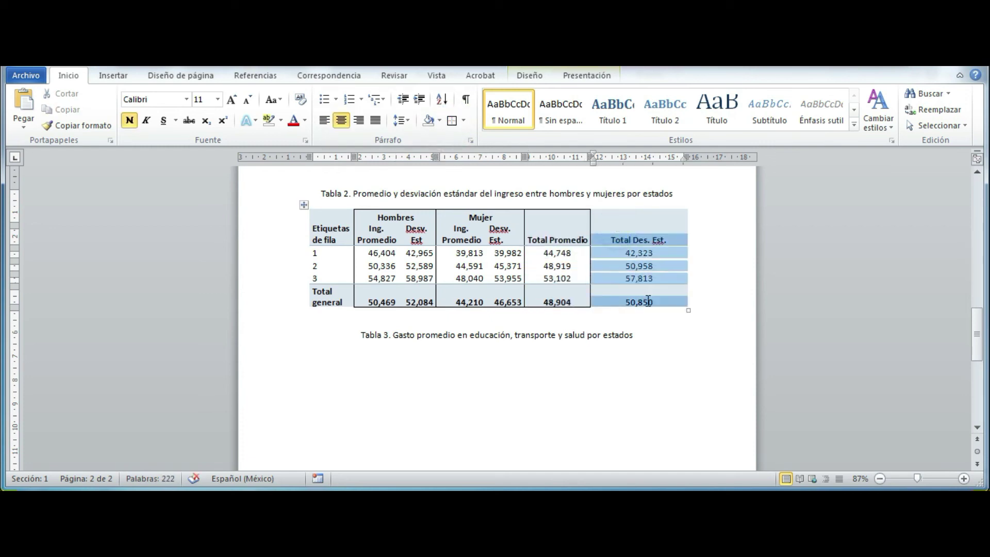
{"action": "left_click", "coordinate": [464, 120]}
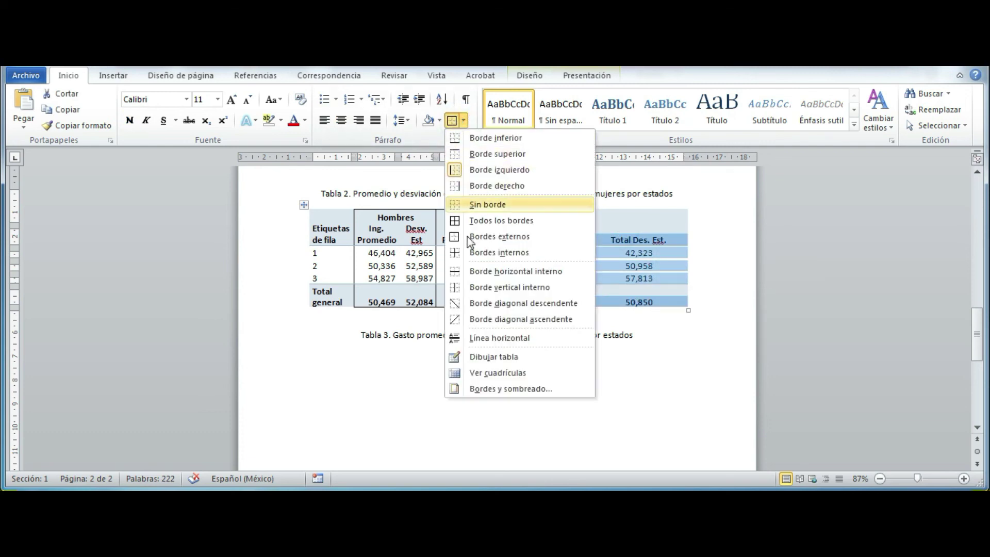
{"action": "left_click", "coordinate": [515, 237]}
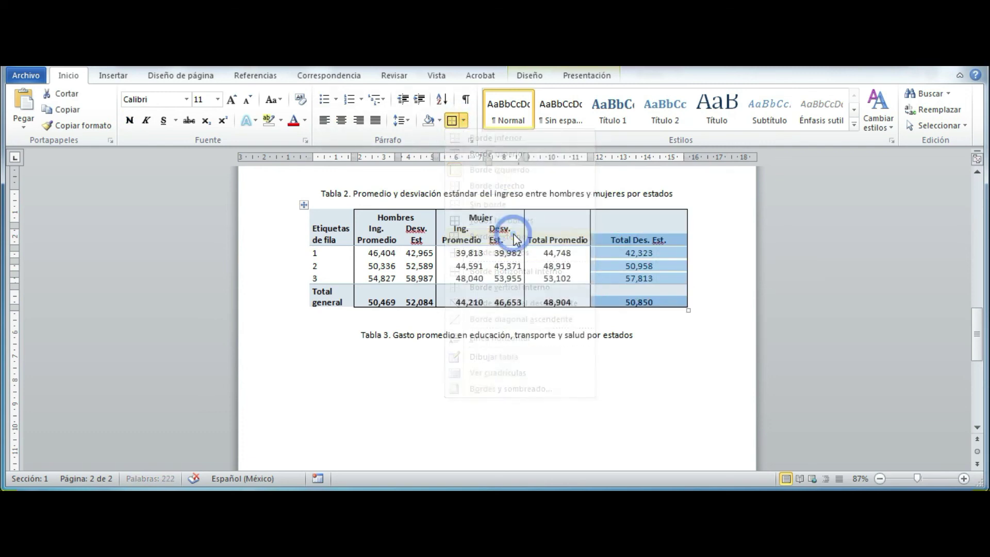
- Replace the three state codes in Tabla 2's first column with Aguascalientes, B. C and B. C. S
{"action": "left_click", "coordinate": [330, 256]}
{"action": "key", "text": "BackSpace"}
{"action": "type", "text": "Aguascalientes"}
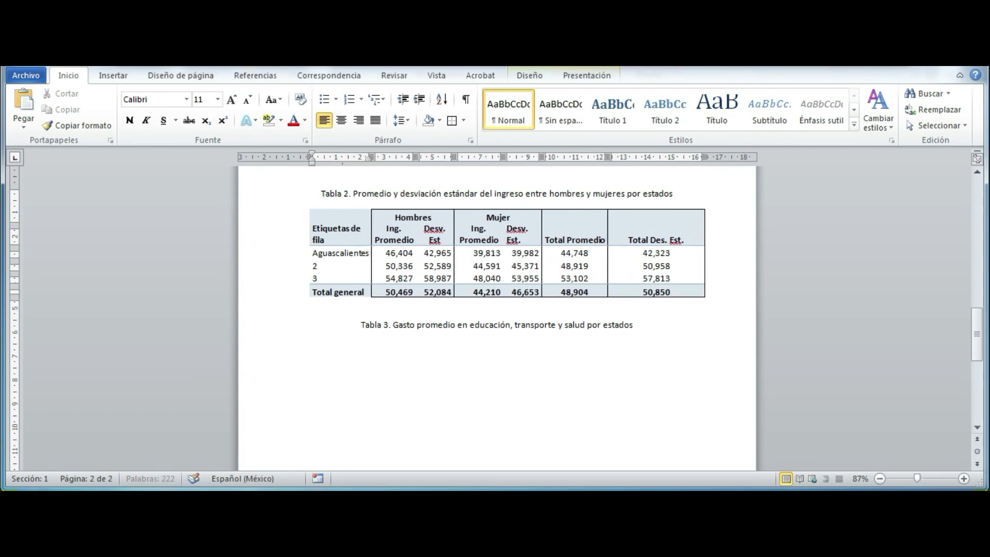
{"action": "left_click", "coordinate": [319, 266]}
{"action": "key", "text": "BackSpace"}
{"action": "type", "text": "B. C"}
{"action": "key", "text": "Down"}
{"action": "key", "text": "BackSpace"}
{"action": "type", "text": "B. C. S."}
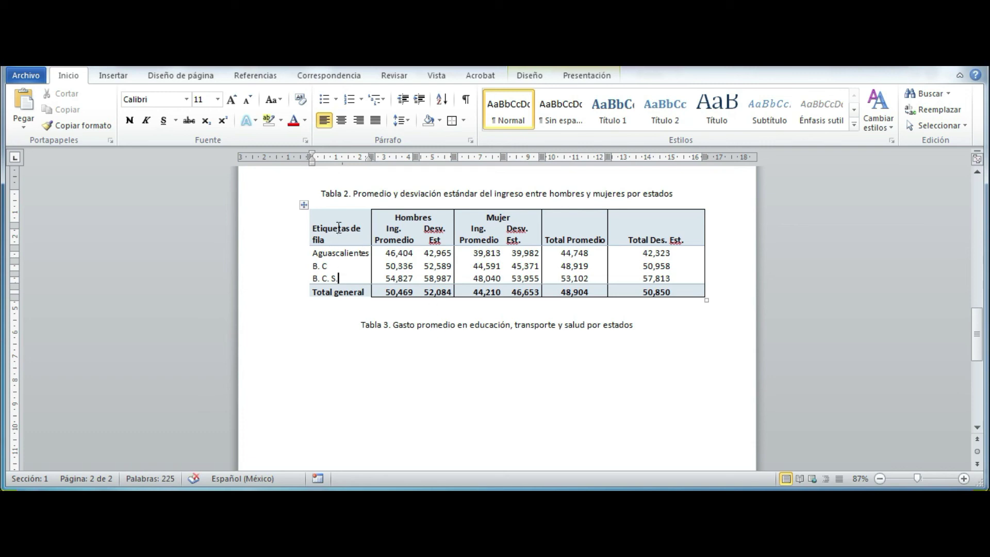
- Add an outside border around Tabla 2's row label column, from its header down to Total general
{"action": "left_click_drag", "start_coordinate": [339, 228], "coordinate": [354, 297]}
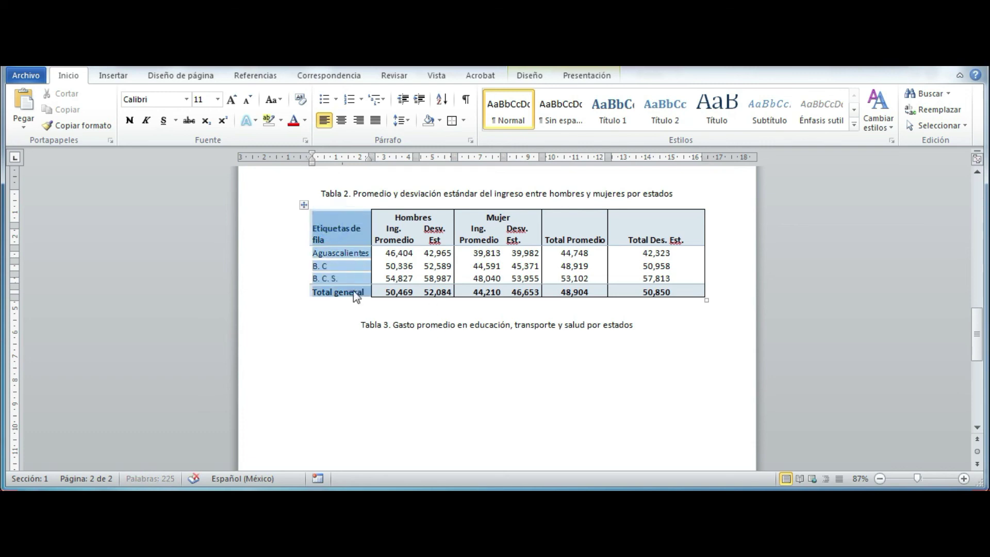
{"action": "left_click", "coordinate": [452, 120]}
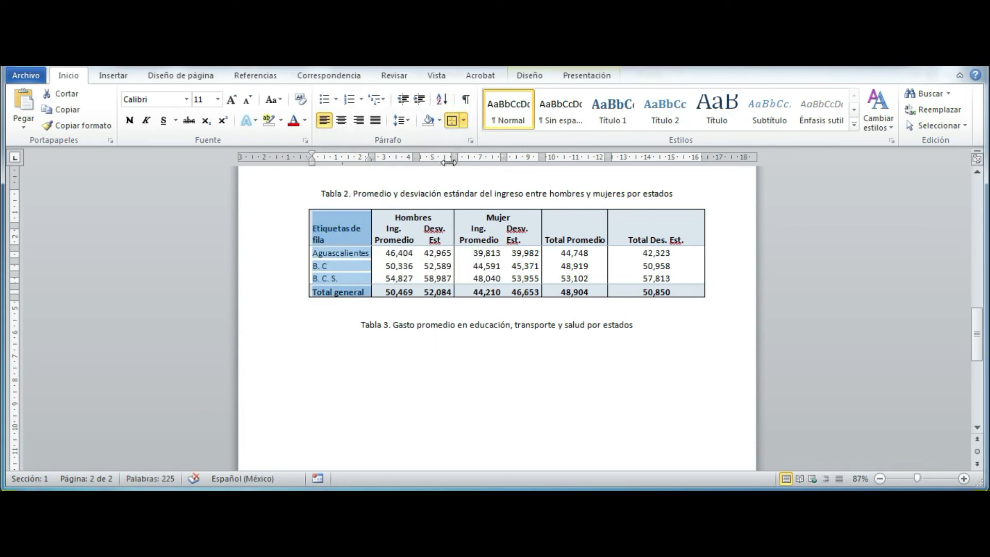
{"action": "left_click", "coordinate": [464, 121]}
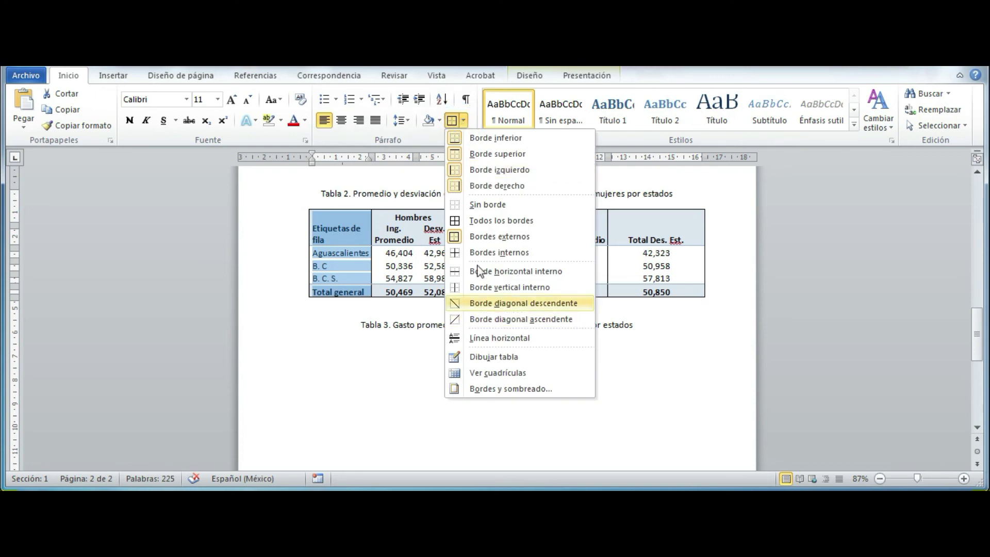
{"action": "left_click", "coordinate": [341, 219]}
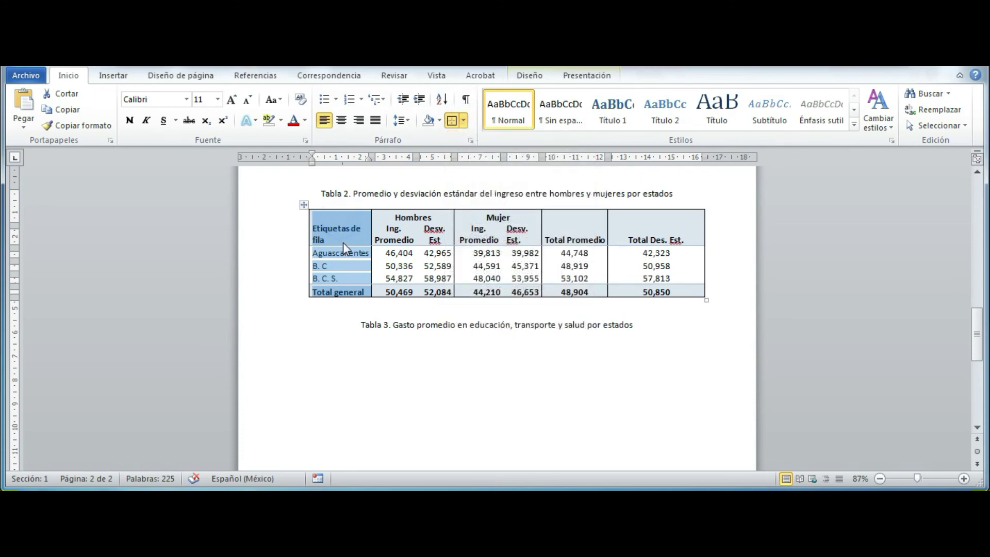
- Rename the Etiquetas de fila header of Tabla 2 as Estados and centre it in its cell
{"action": "left_click", "coordinate": [329, 228]}
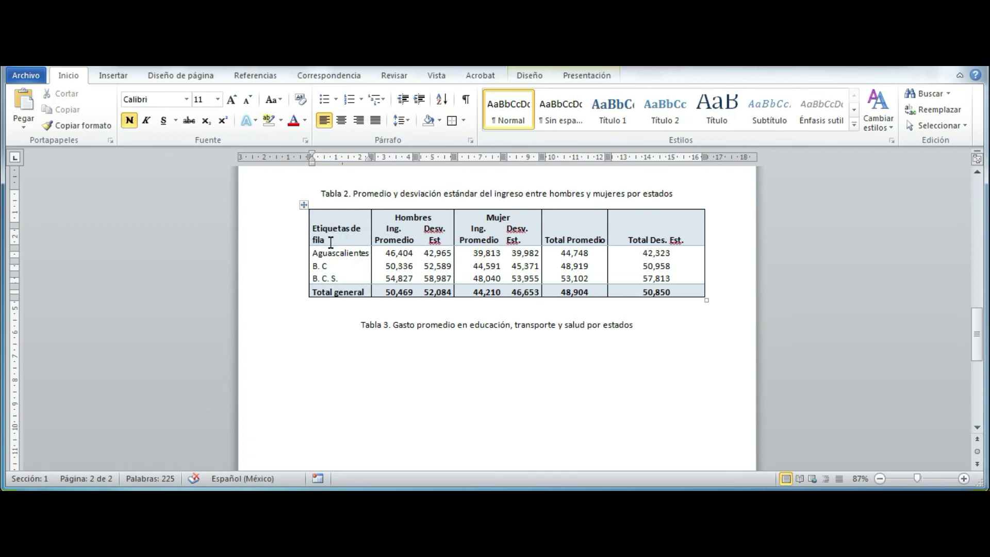
{"action": "triple_click", "coordinate": [328, 239]}
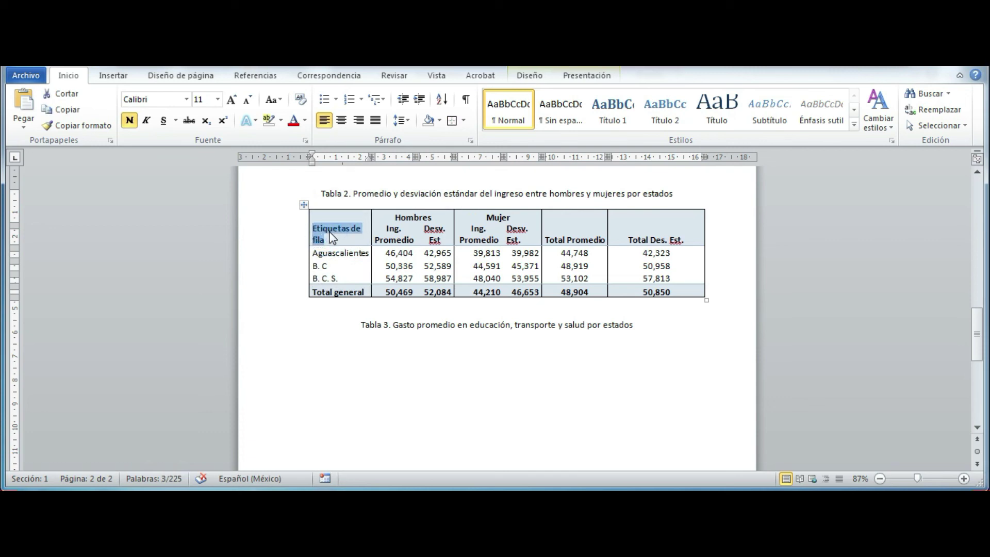
{"action": "type", "text": "Estados"}
{"action": "key", "text": "BackSpace"}
{"action": "type", "text": "dos"}
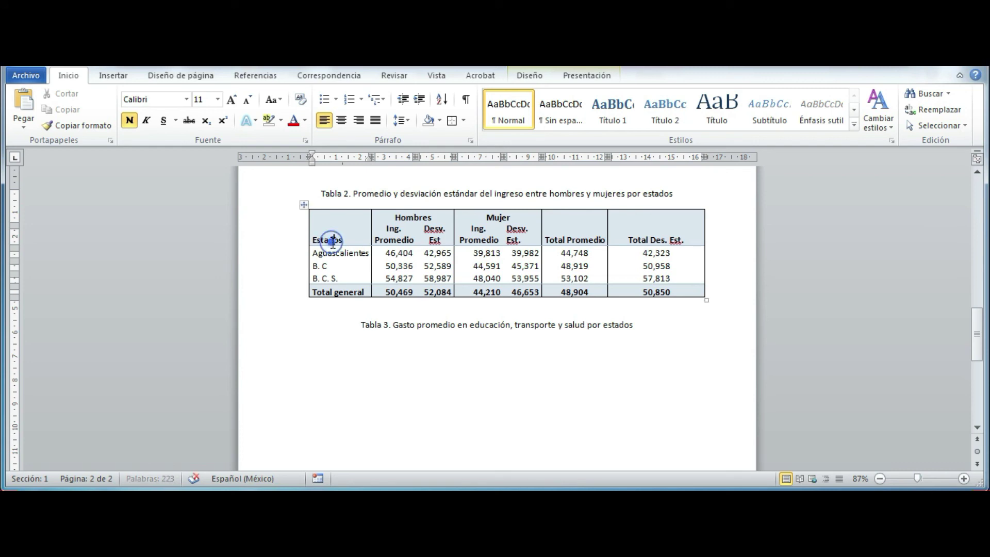
{"action": "left_click", "coordinate": [342, 121]}
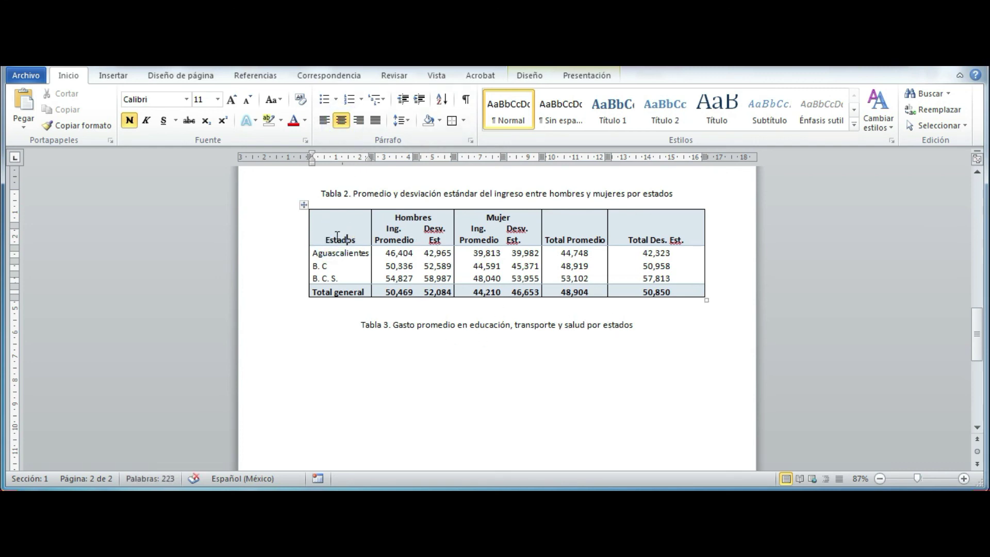
{"action": "left_click_drag", "start_coordinate": [335, 253], "coordinate": [336, 280]}
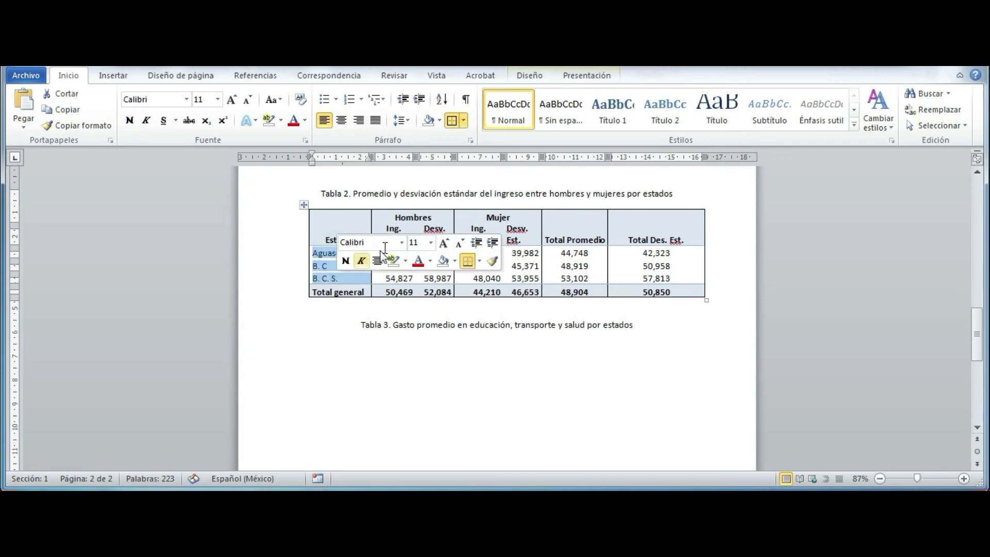
{"action": "left_click", "coordinate": [410, 218]}
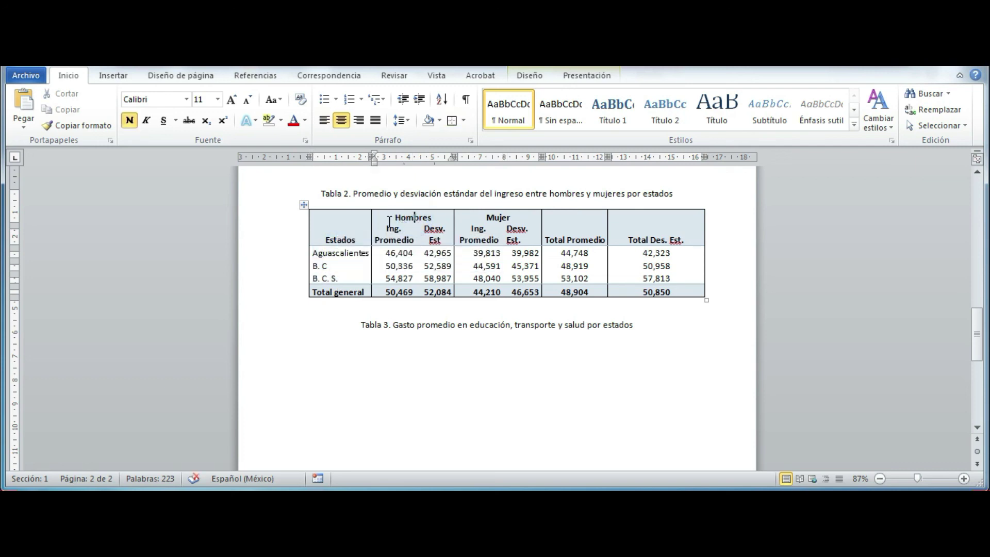
{"action": "left_click_drag", "start_coordinate": [388, 221], "coordinate": [437, 232]}
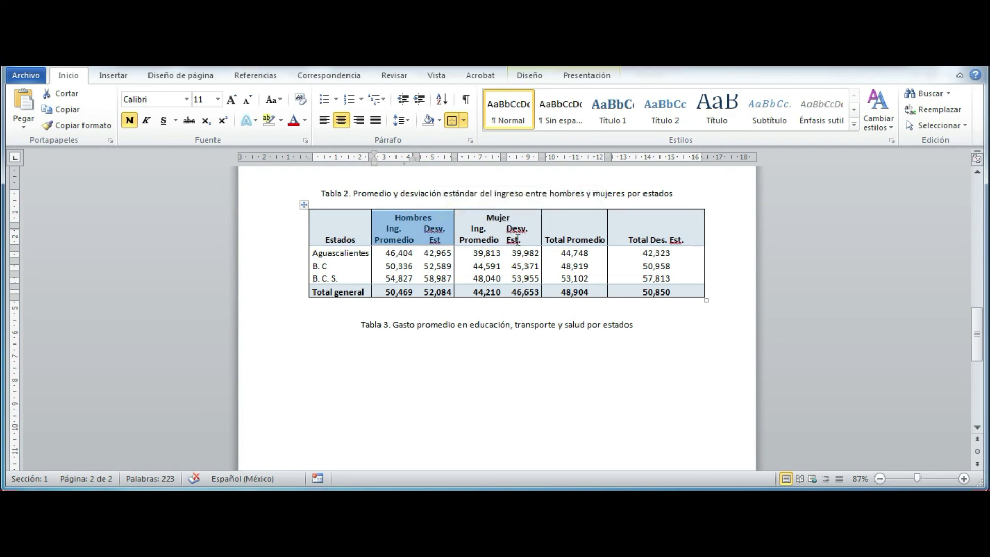
{"action": "left_click", "coordinate": [571, 243]}
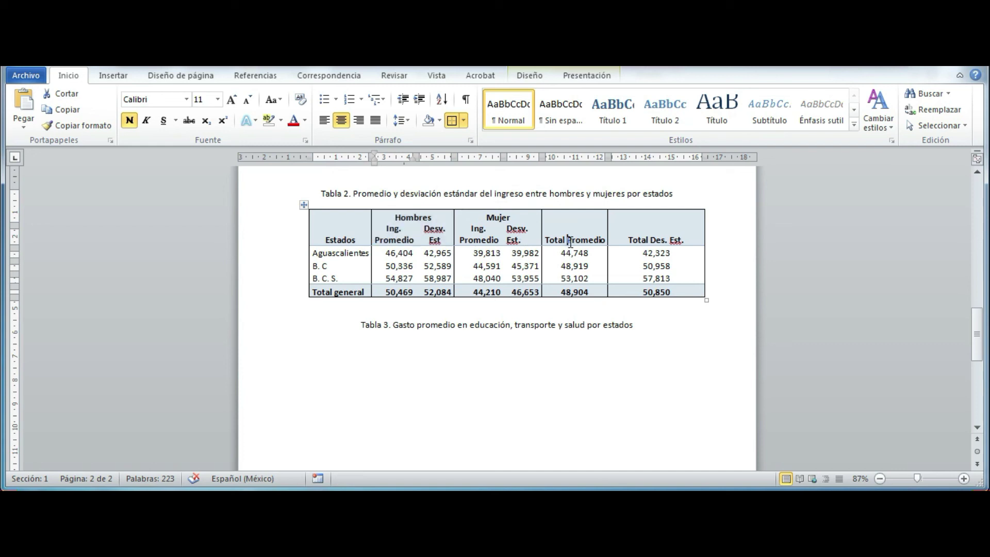
{"action": "key", "text": "ctrl+BackSpace"}
{"action": "key", "text": "ctrl+z"}
- Narrow the whole of Tabla 2 a little so that the Total Promedio header wraps onto two lines
{"action": "left_click", "coordinate": [650, 240]}
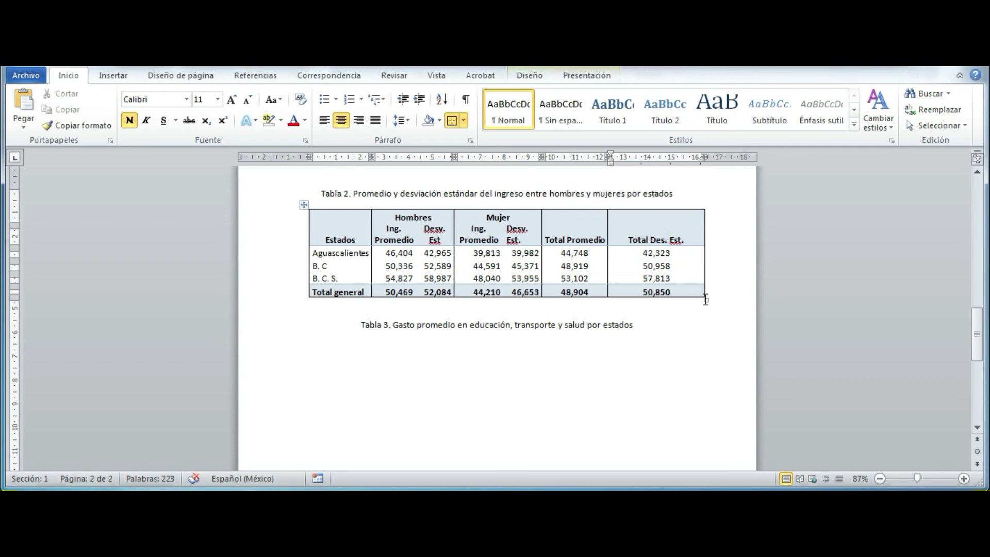
{"action": "left_click_drag", "start_coordinate": [710, 296], "coordinate": [694, 298]}
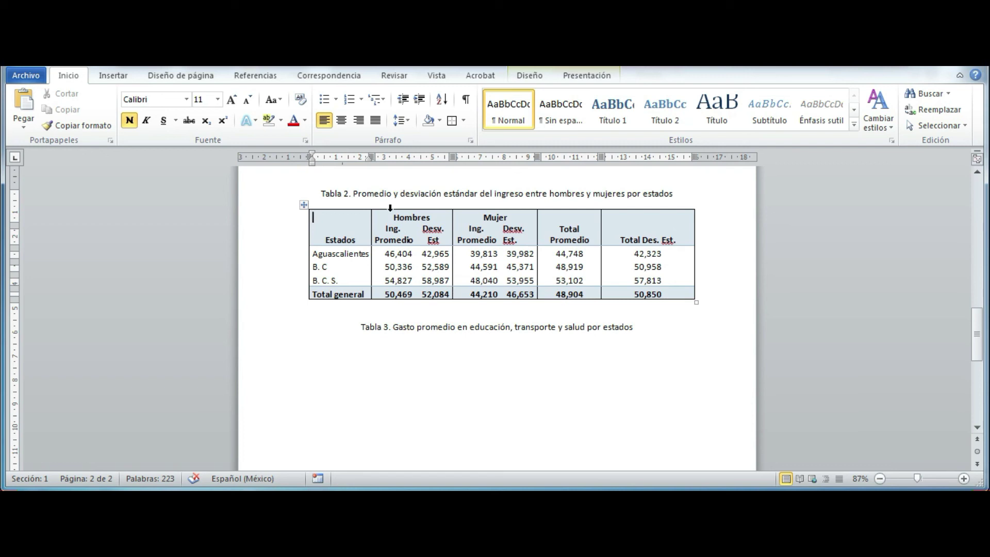
{"action": "left_click", "coordinate": [362, 195]}
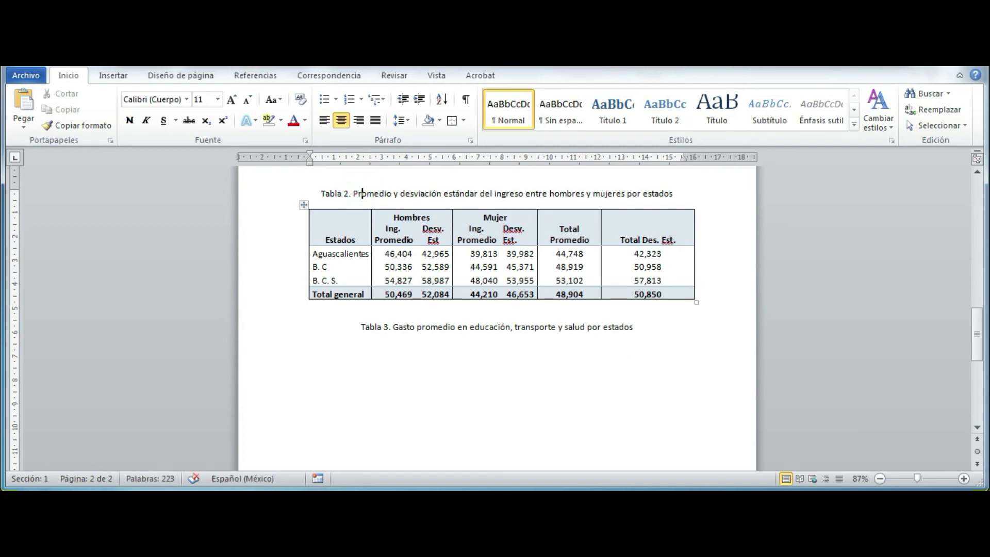